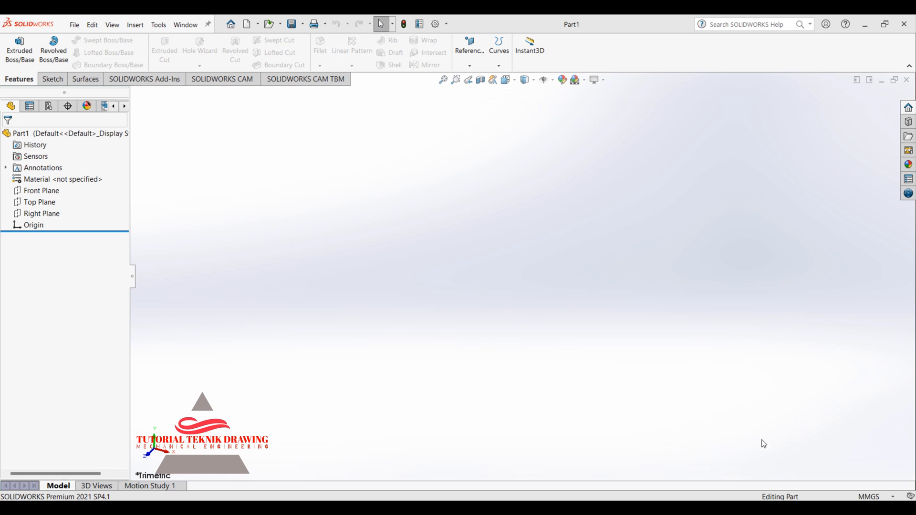
Step: Consult the reference drawing, close the empty part and create a new part document
left_click(624, 511)
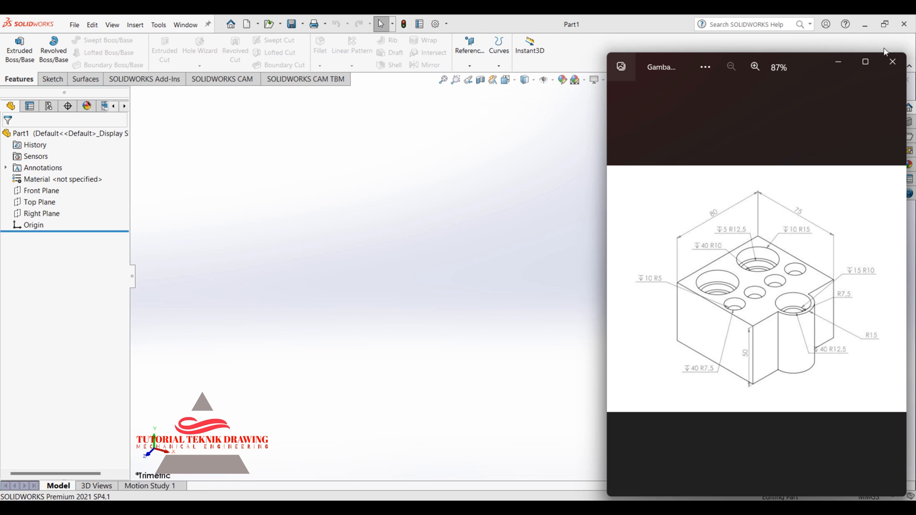
left_click(850, 60)
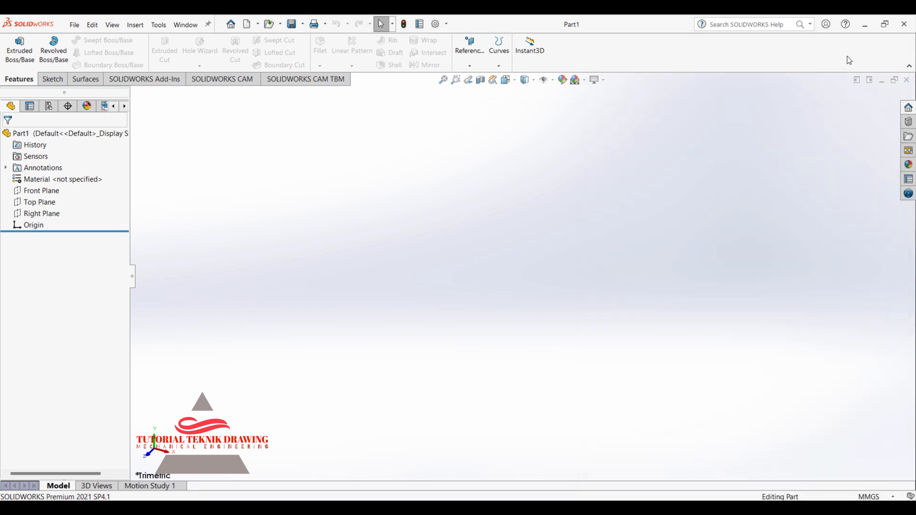
left_click(906, 80)
left_click(156, 24)
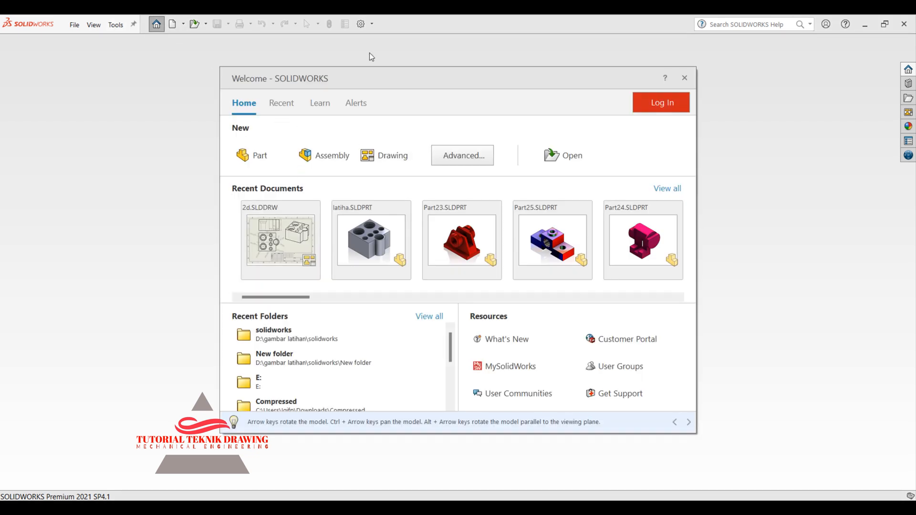
left_click(255, 156)
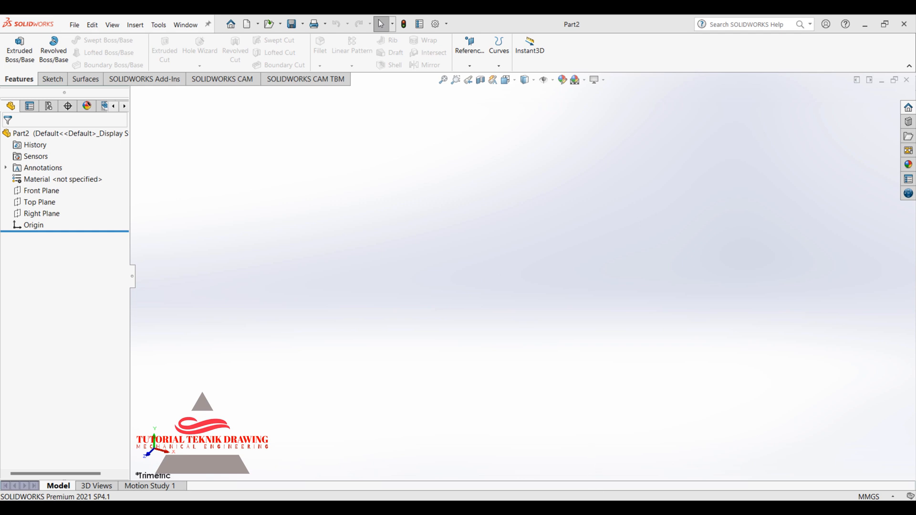
Step: Sketch a center rectangle about 142 by 88 mm on the Top Plane, centred on the origin
left_click(650, 507)
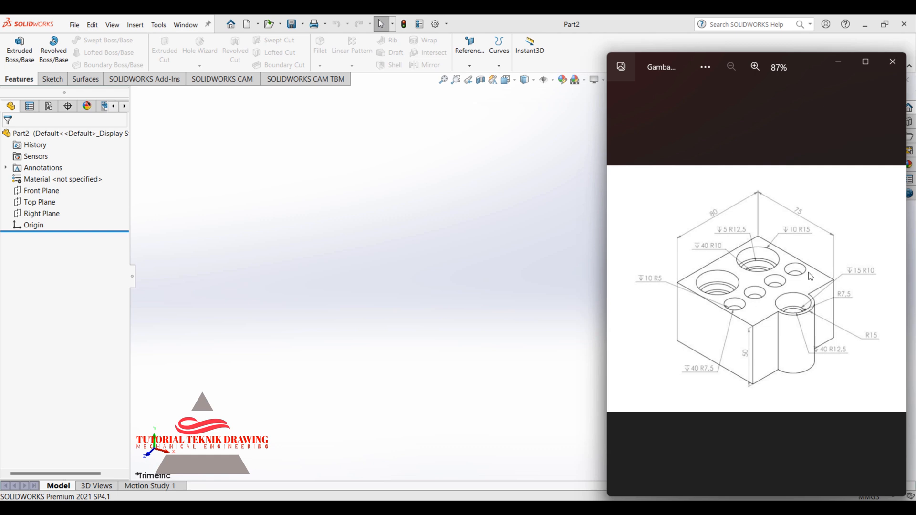
left_click(349, 203)
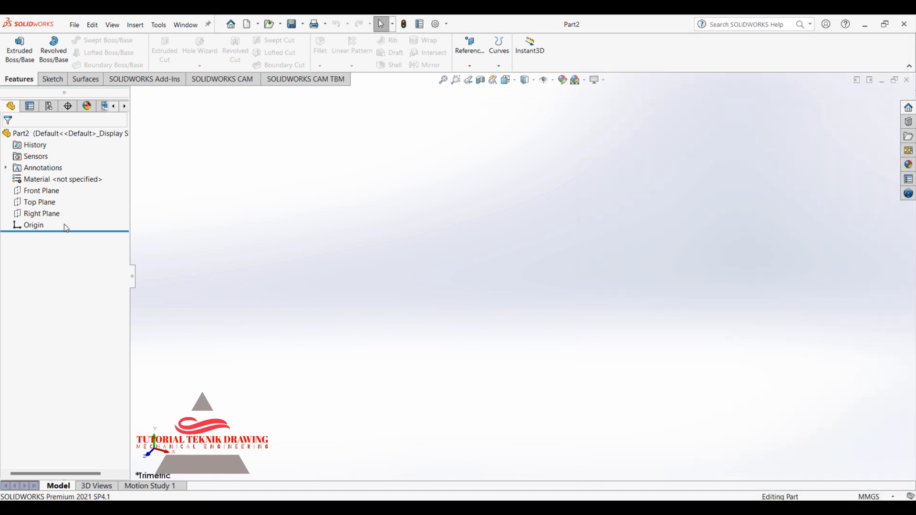
left_click(42, 208)
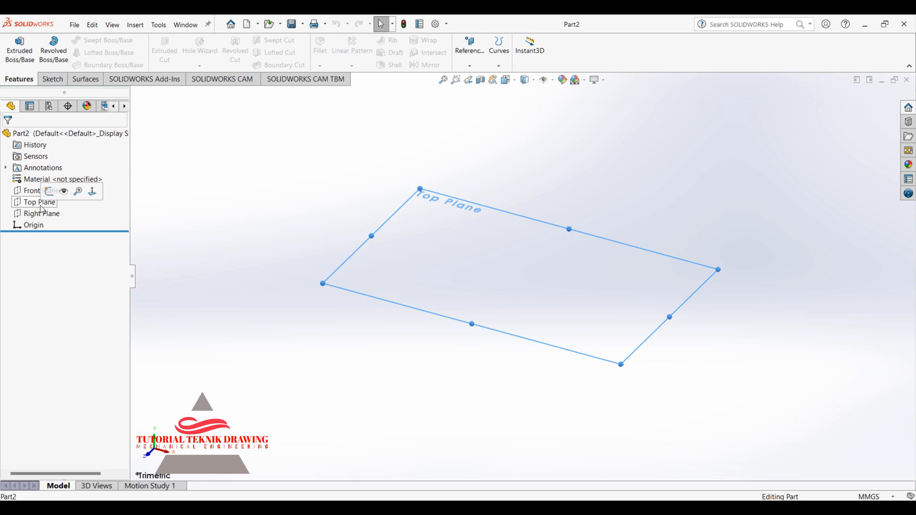
left_click(92, 191)
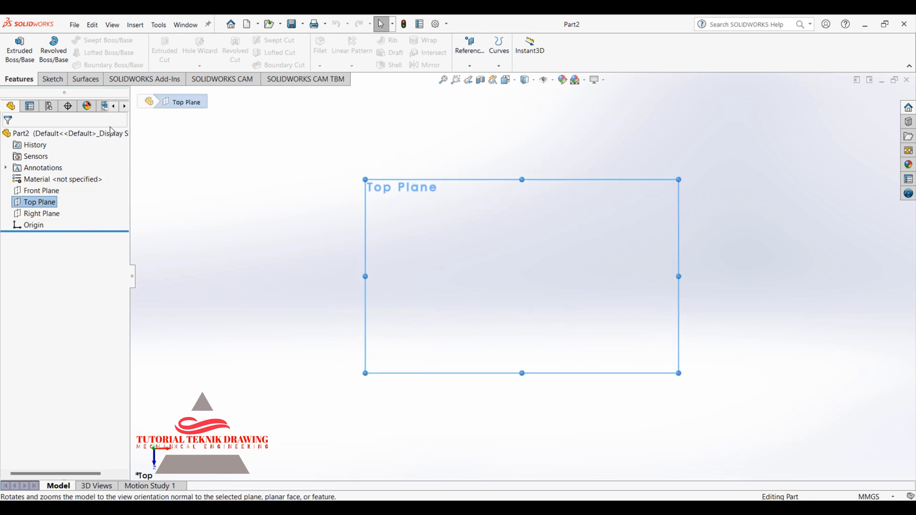
left_click(54, 80)
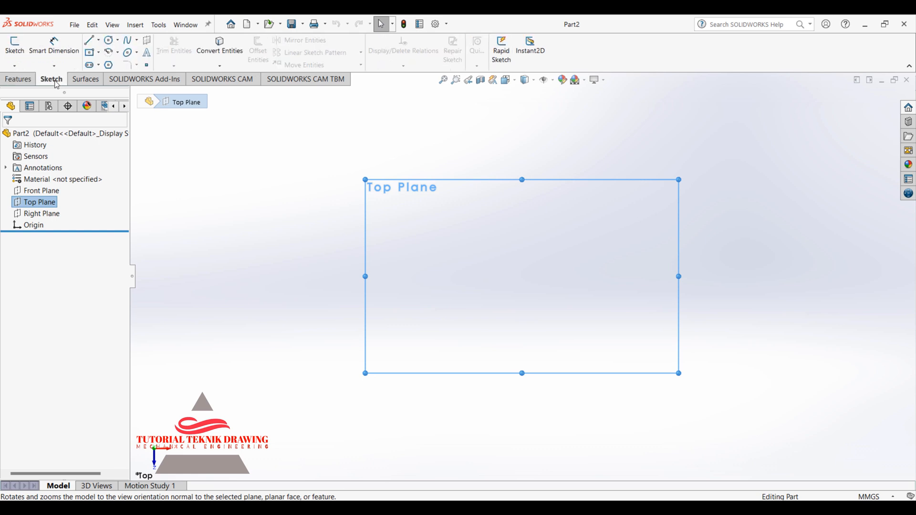
left_click(99, 52)
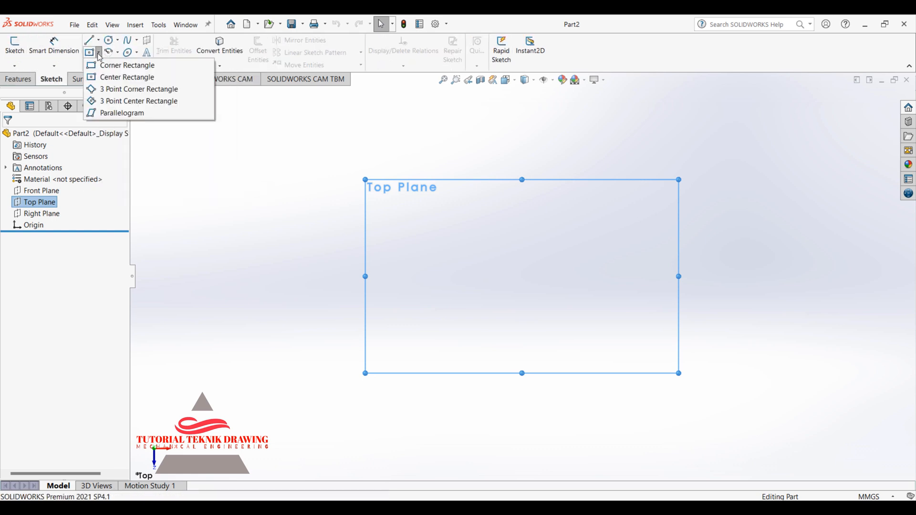
left_click(101, 81)
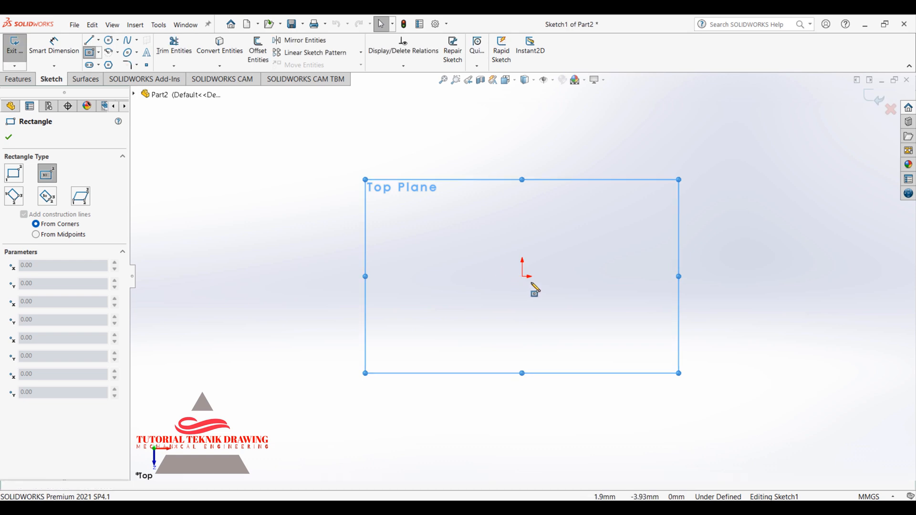
left_click(523, 277)
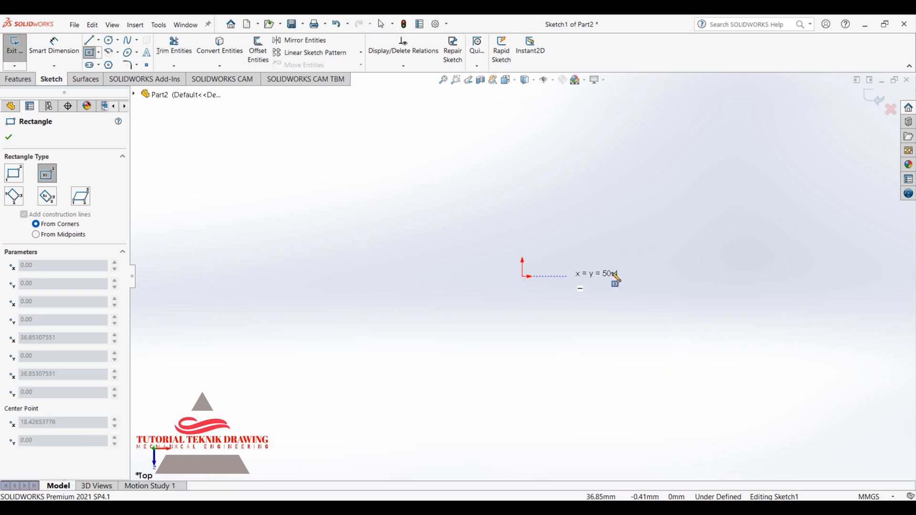
left_click(647, 199)
Step: Check the block's dimensions in the reference drawing and dimension the rectangle 80 mm wide and 70 mm high
left_click(624, 509)
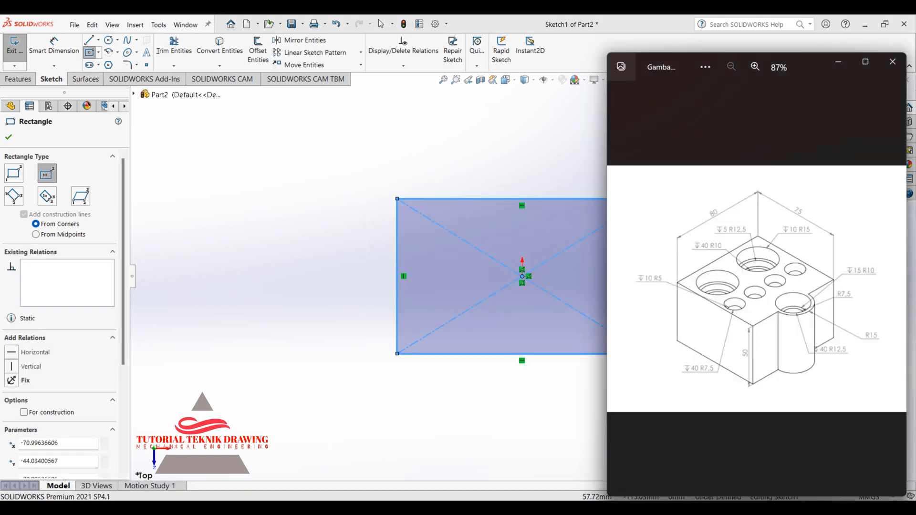
left_click(755, 67)
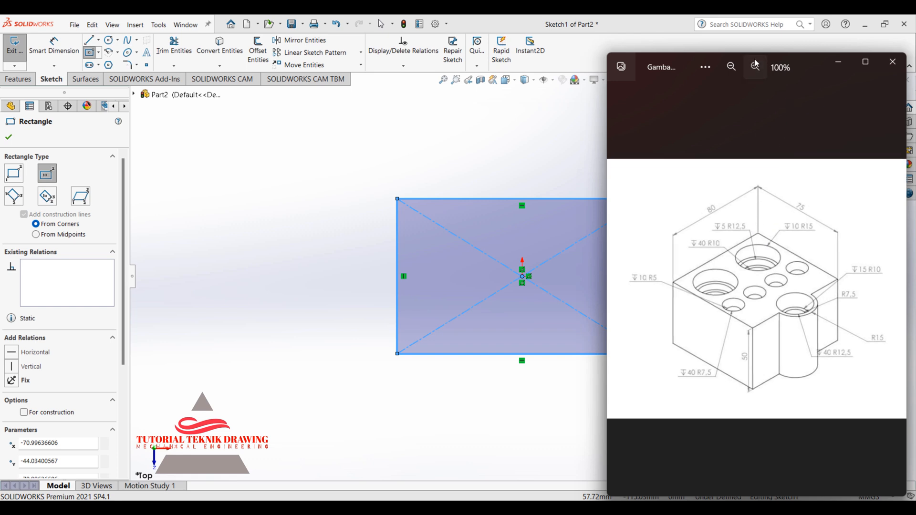
left_click(839, 62)
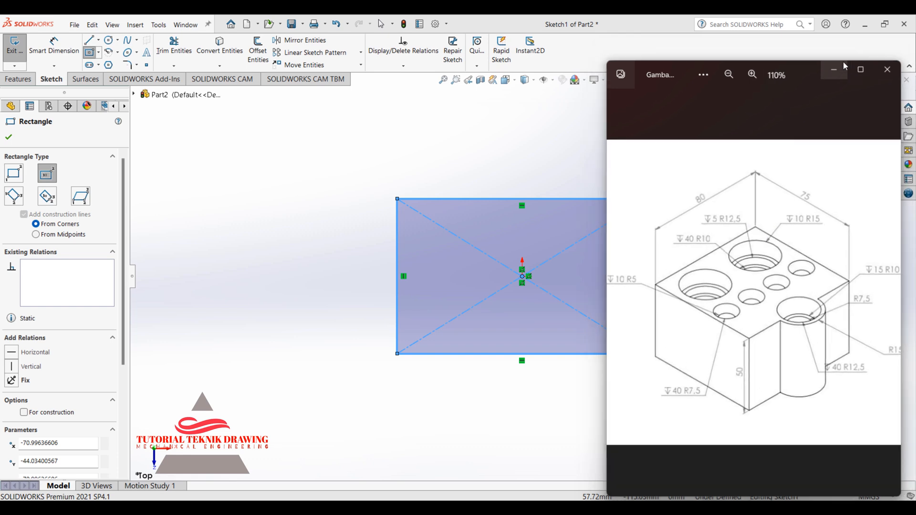
left_click(54, 48)
left_click(507, 206)
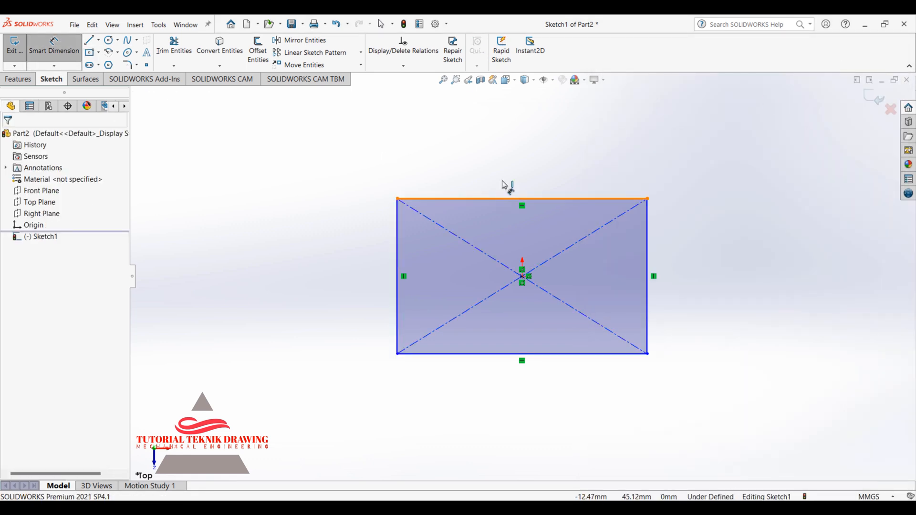
left_click(506, 183)
type("80")
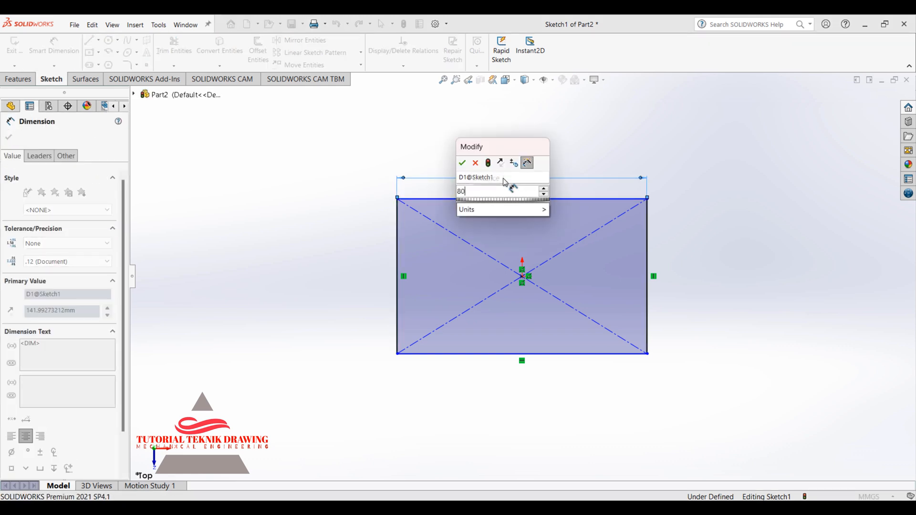
key("Return")
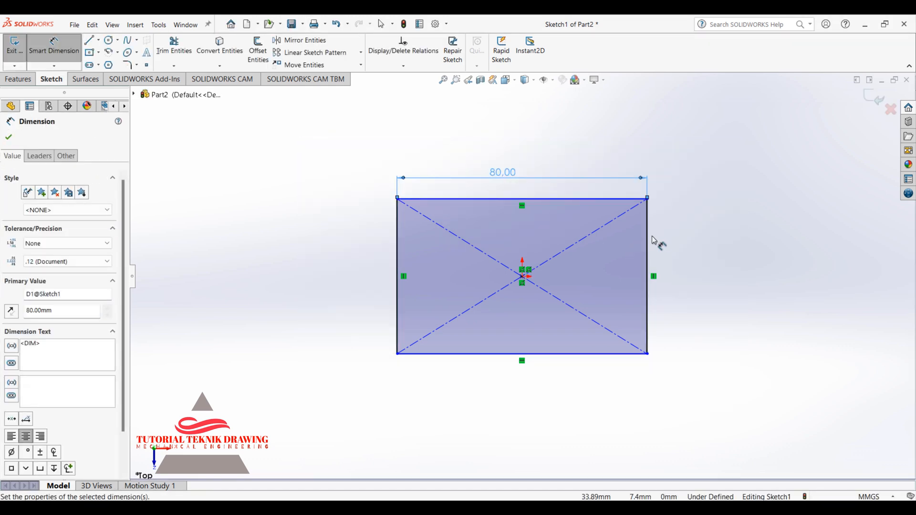
left_click(649, 242)
left_click(672, 254)
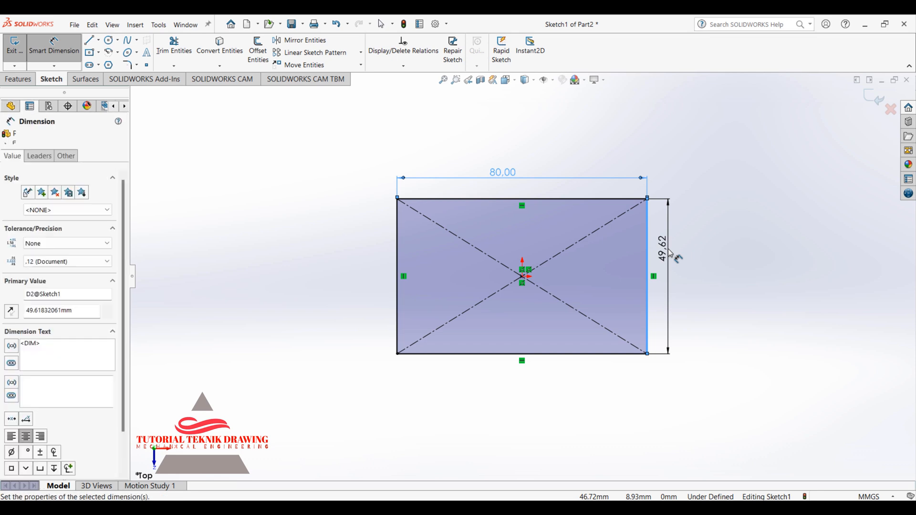
key("Return")
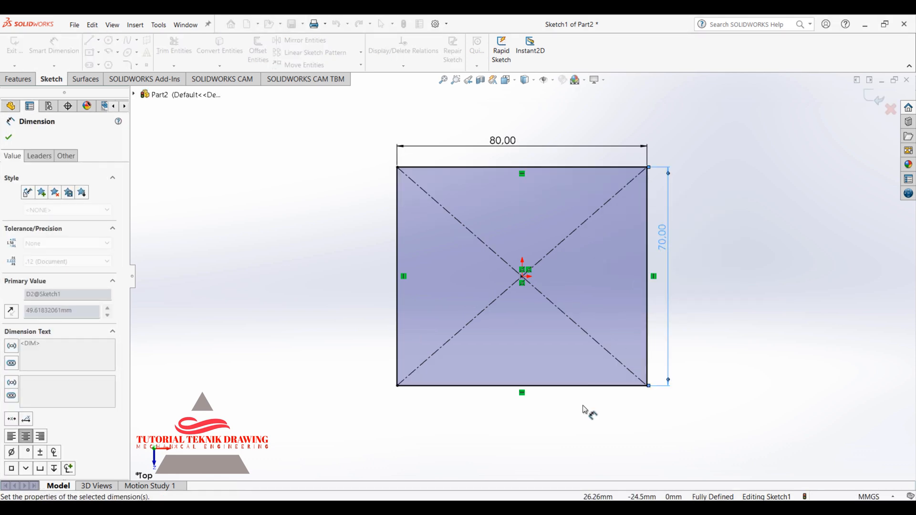
Step: Examine the enlarged reference drawing and sketch a circle of about 12 mm radius centred on the midpoint of the rectangle's lower edge
left_click(525, 508)
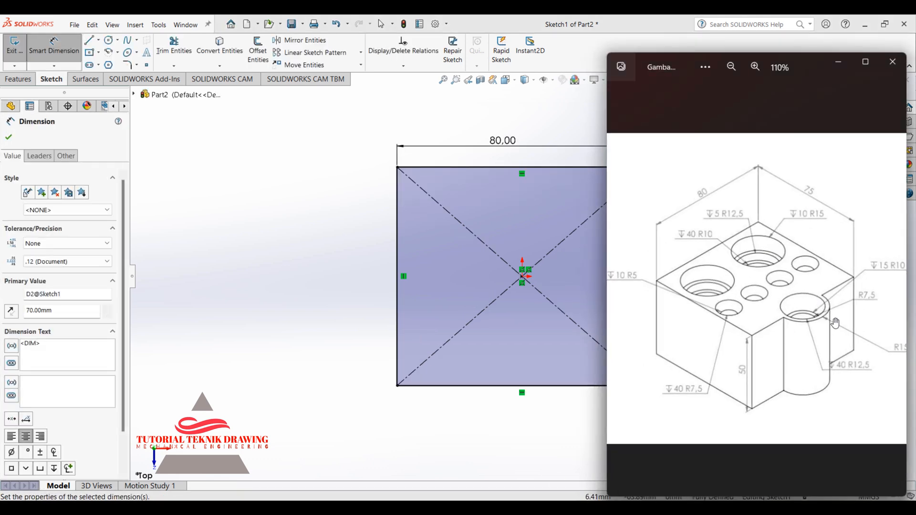
left_click(755, 67)
left_click(756, 67)
left_click_drag(762, 195, 698, 196)
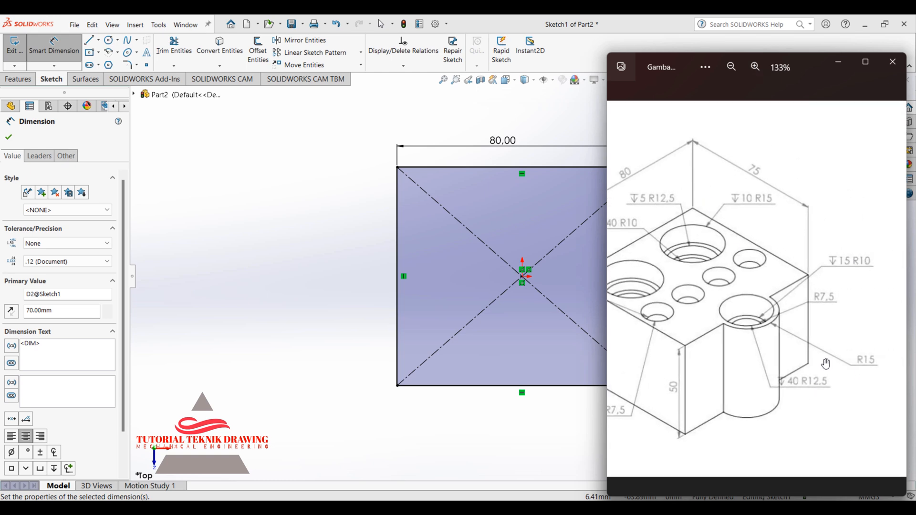
left_click(839, 62)
left_click(7, 137)
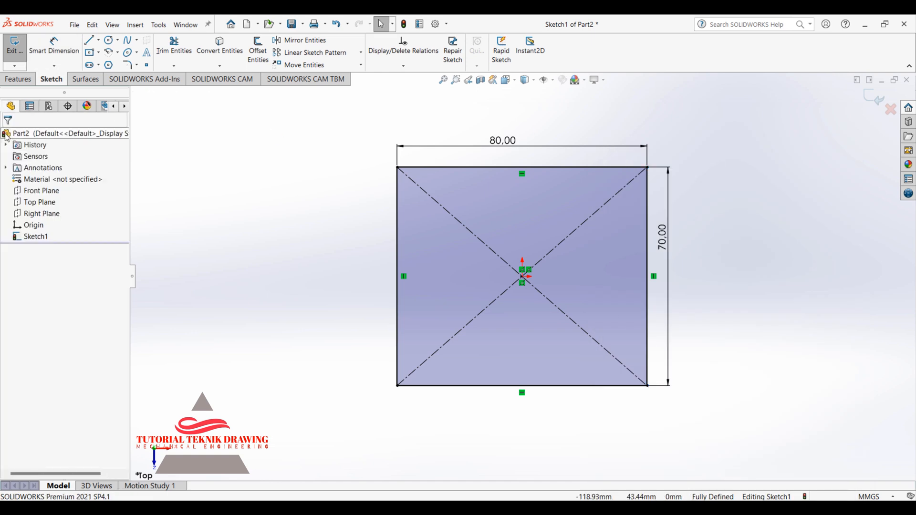
left_click(109, 39)
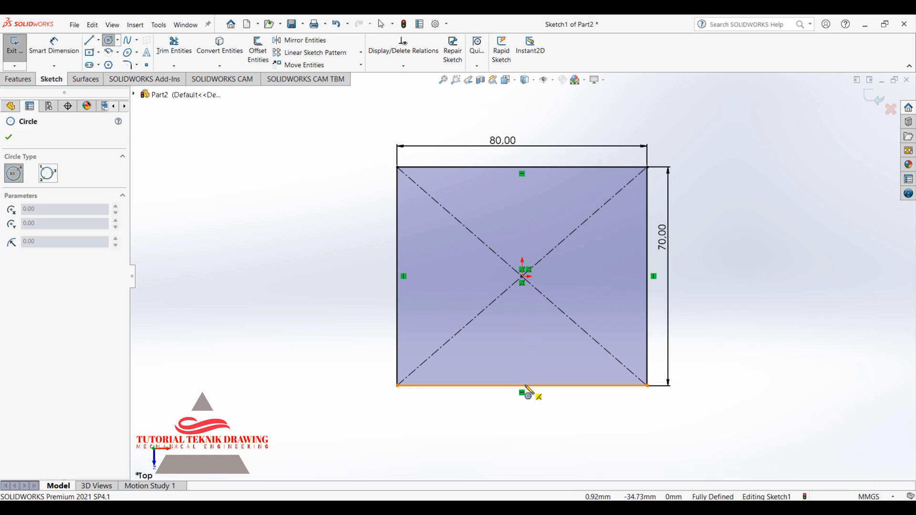
left_click(522, 392)
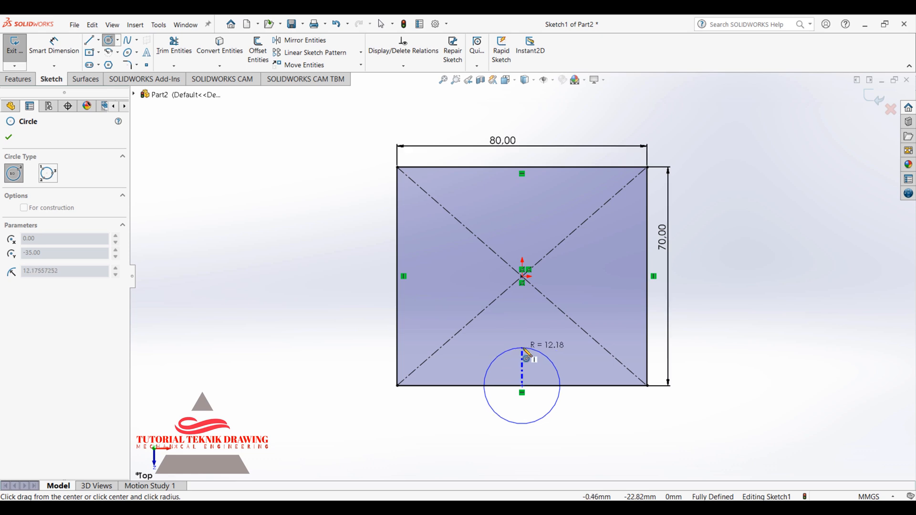
left_click(522, 349)
Step: Dimension the circle's diameter, naming the dimension r and setting it to 15 mm
left_click(54, 48)
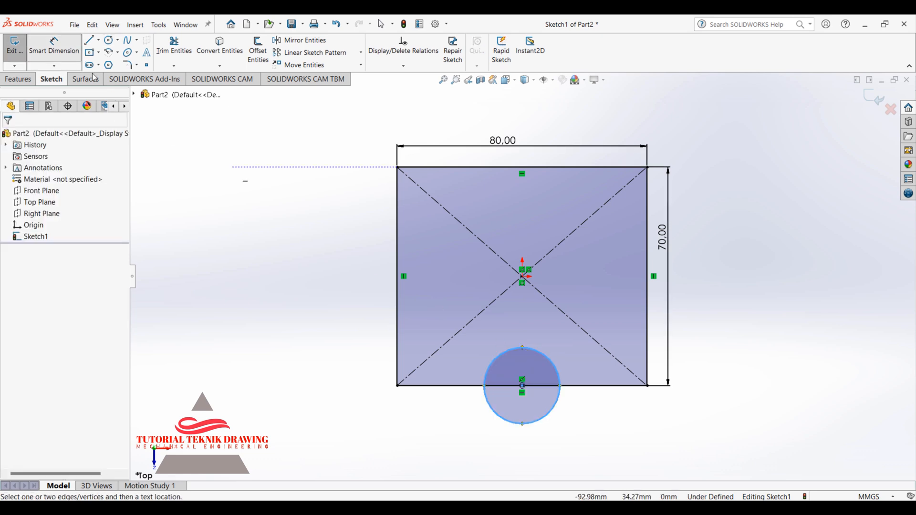
left_click(490, 373)
left_click(452, 363)
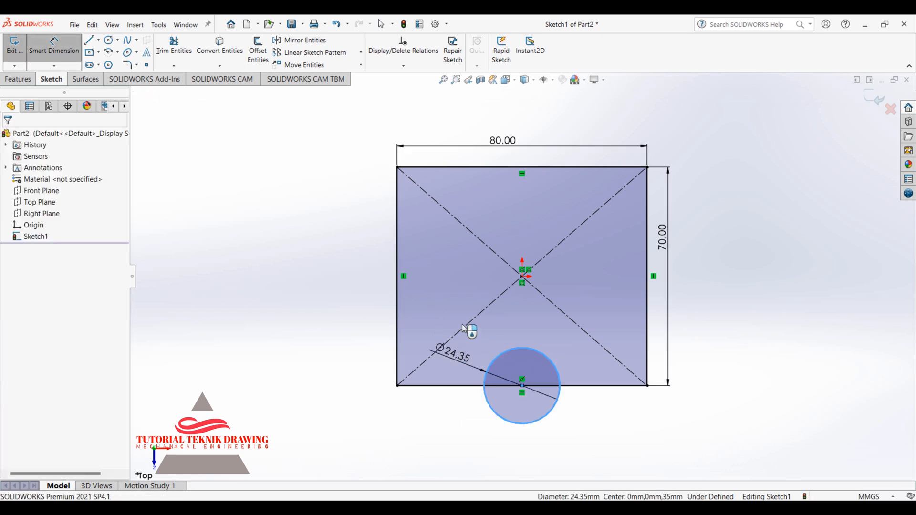
left_click(442, 355)
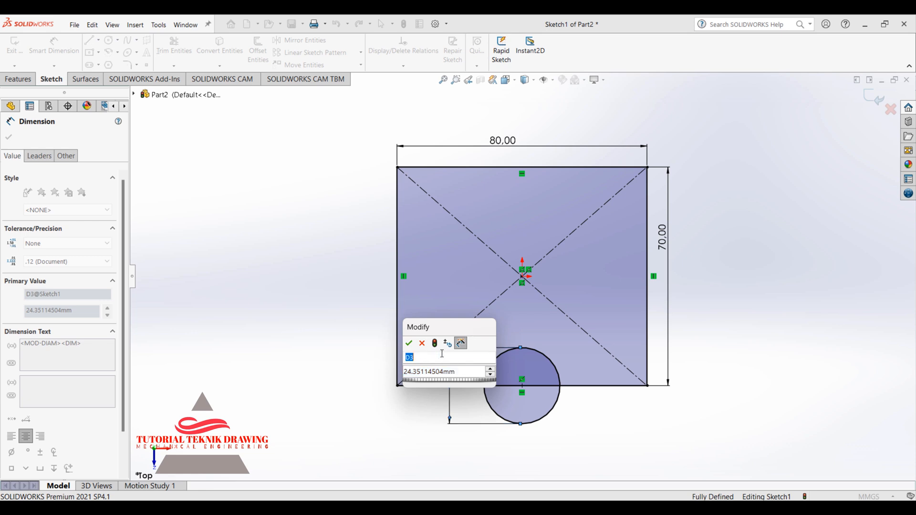
left_click_drag(433, 357, 390, 362)
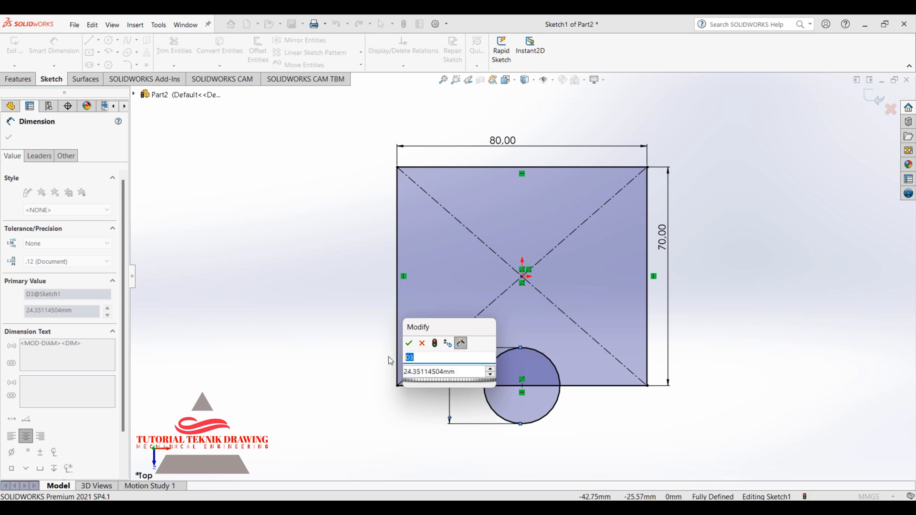
type("r")
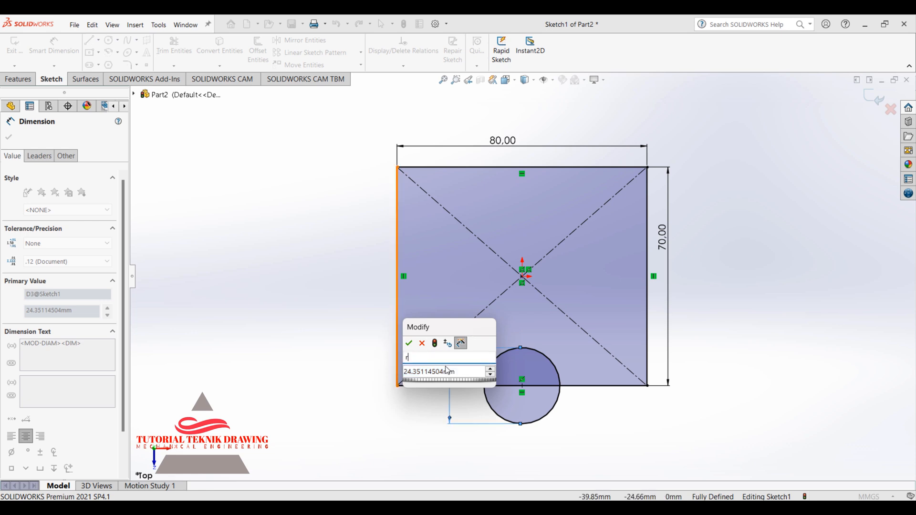
left_click(460, 373)
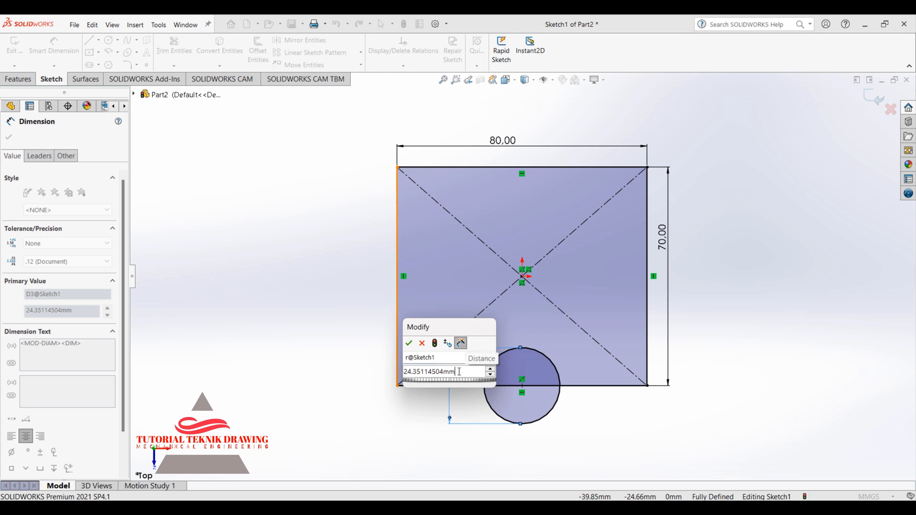
left_click_drag(460, 371, 362, 372)
type("1")
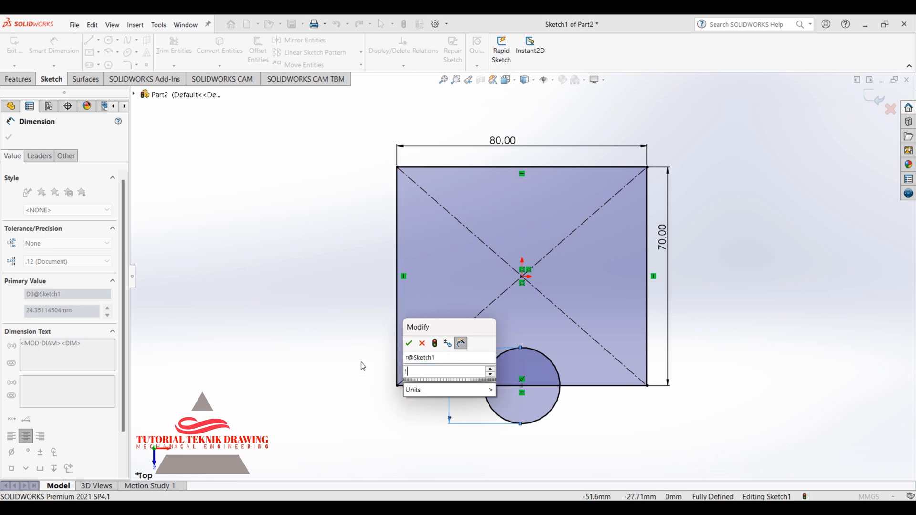
type("5")
key("Return")
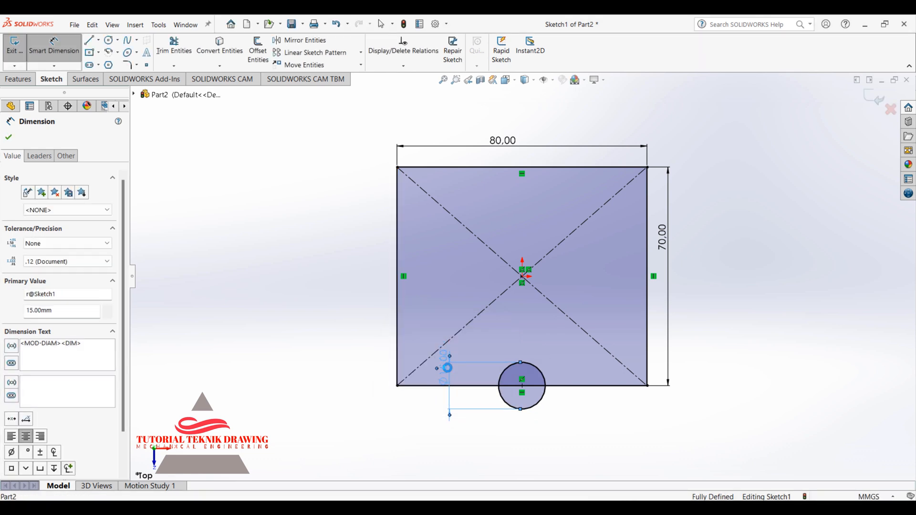
Step: Check the boss radius in the reference drawing and set the circle's diameter to 30 mm
double_click(443, 370)
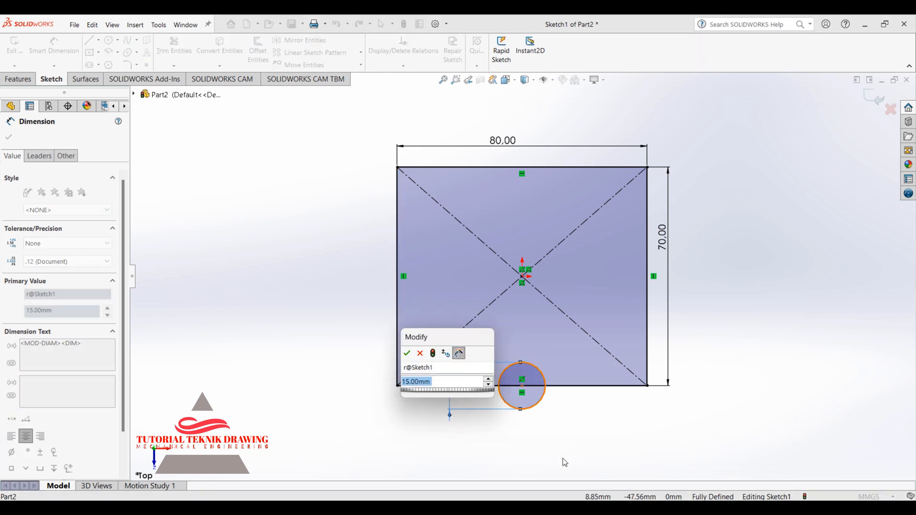
left_click(569, 507)
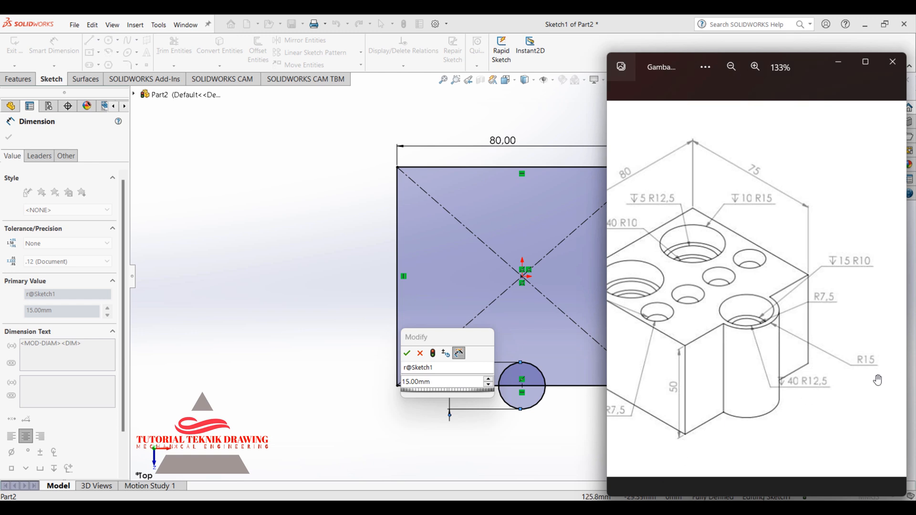
left_click(830, 67)
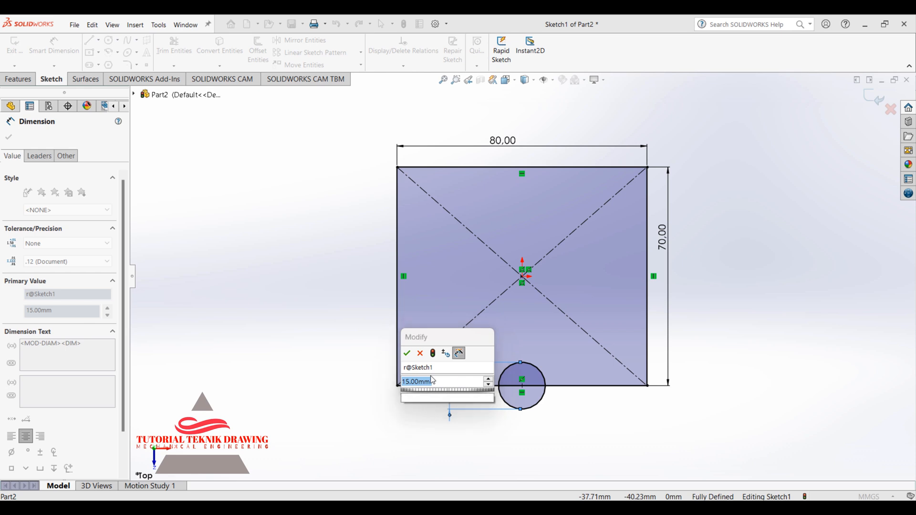
type("30")
key("Return")
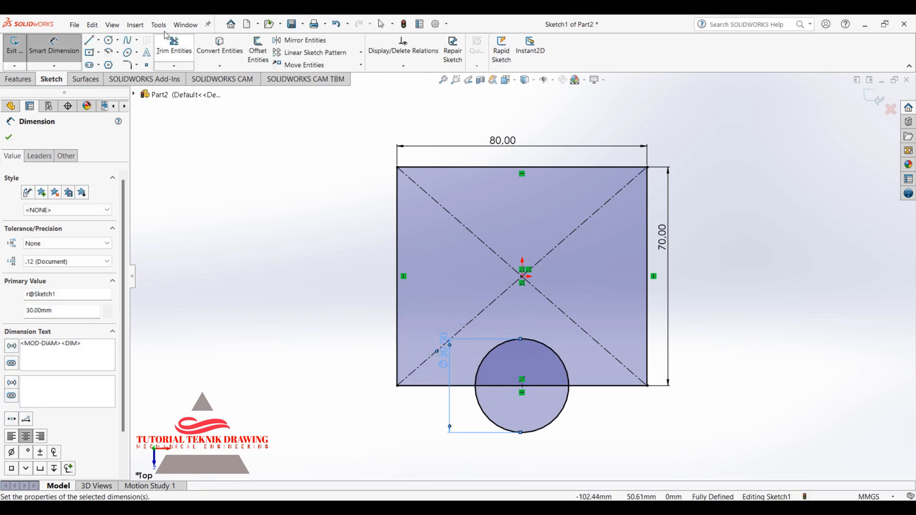
Step: Trim the circle's arc inside the rectangle and the lower edge segment inside the circle to form one outline with a rounded boss
left_click(174, 48)
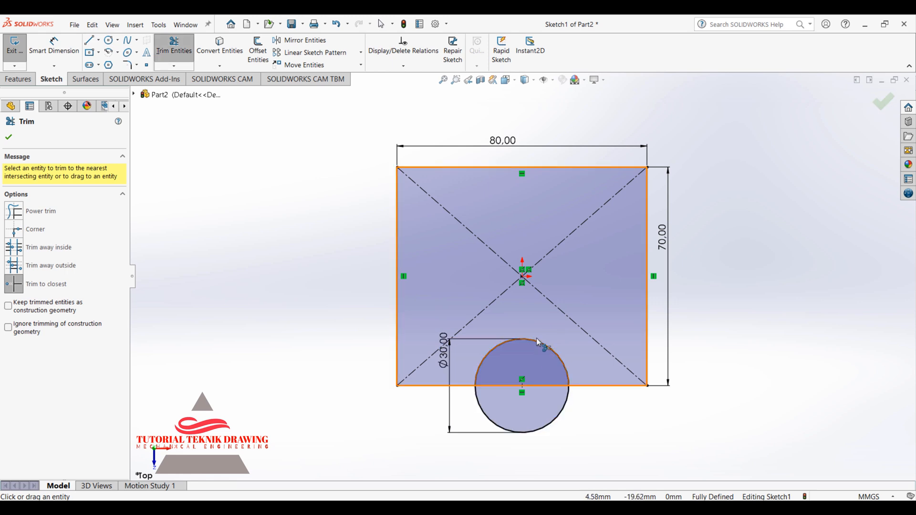
left_click(523, 339)
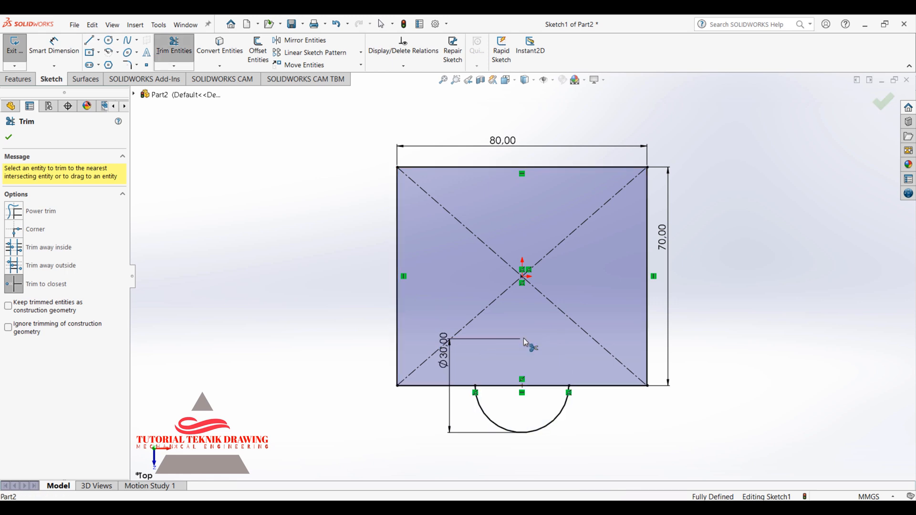
left_click(516, 385)
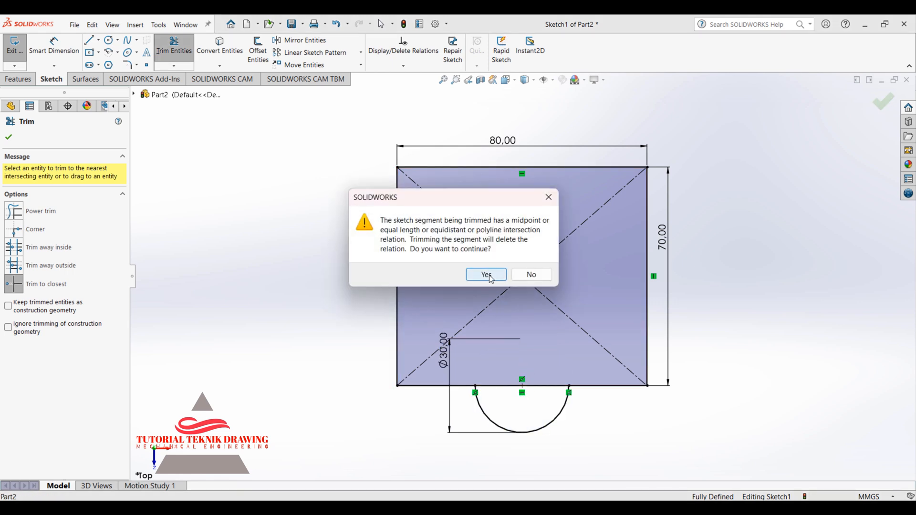
left_click(486, 275)
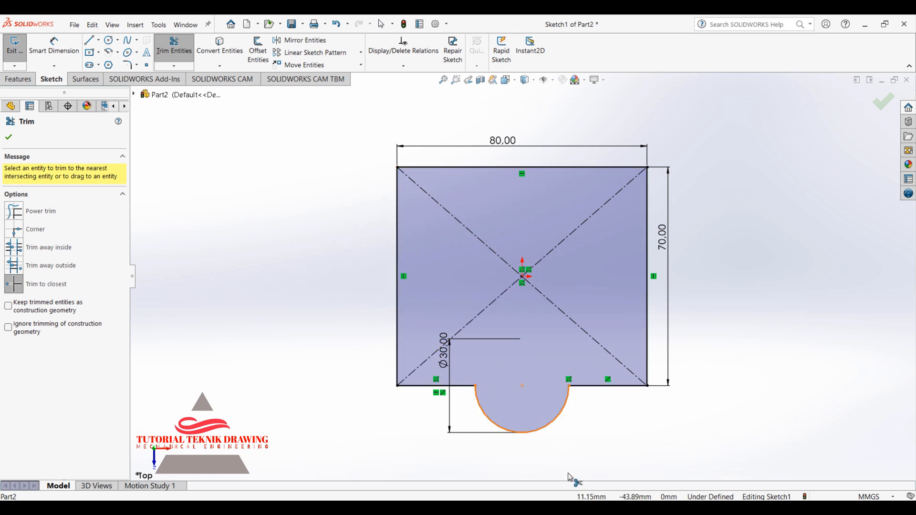
left_click(569, 510)
left_click_drag(657, 338, 672, 336)
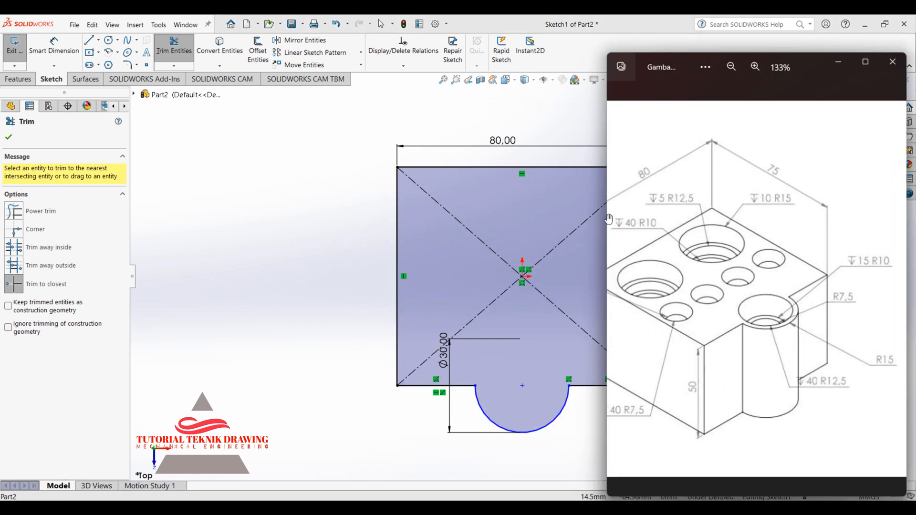
left_click(838, 62)
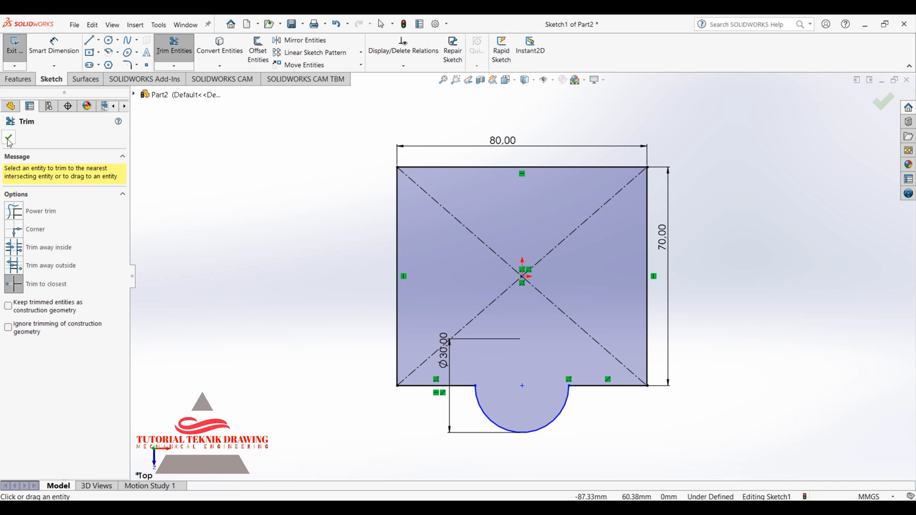
left_click(9, 138)
Step: Check the block height in the reference drawing and extrude the outline 50 mm as a solid
left_click(21, 82)
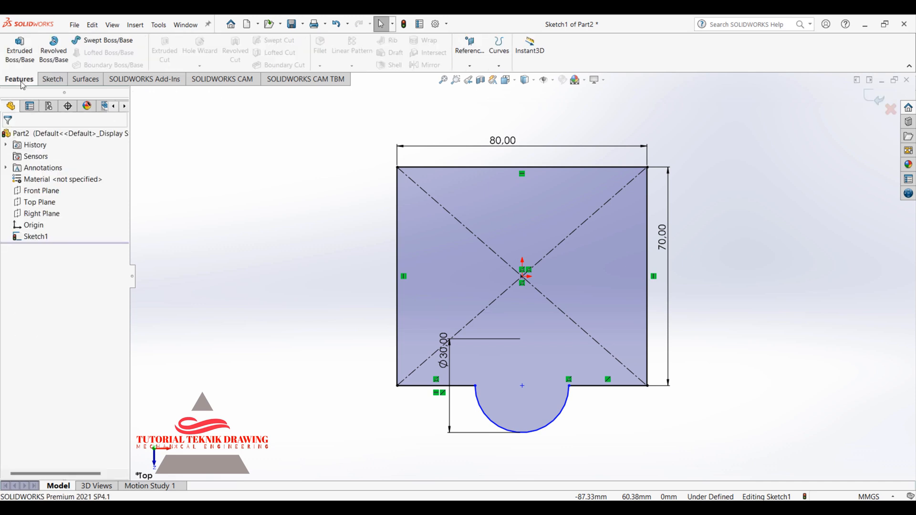
left_click(21, 56)
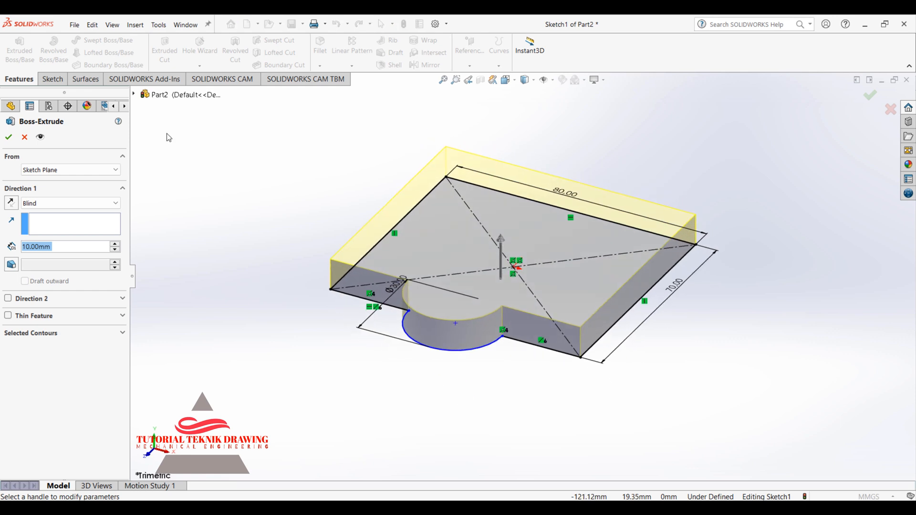
key("alt+Tab")
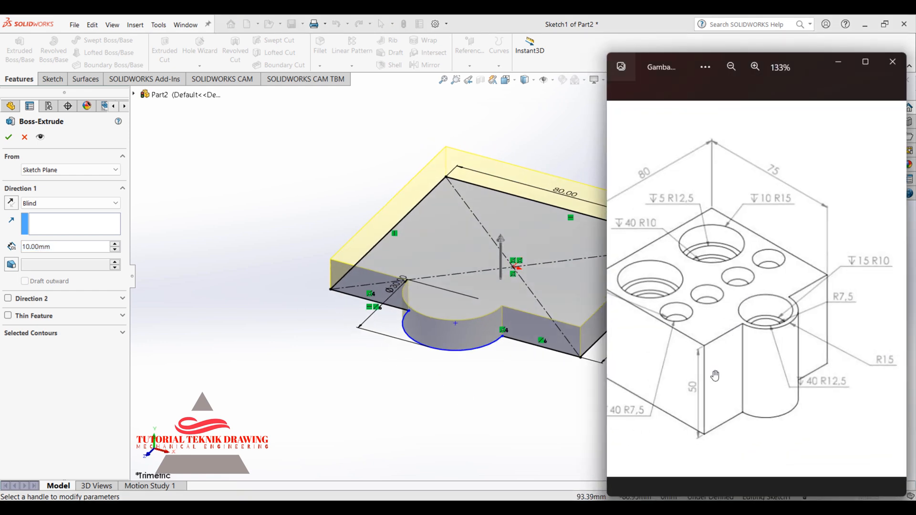
left_click(838, 61)
double_click(30, 247)
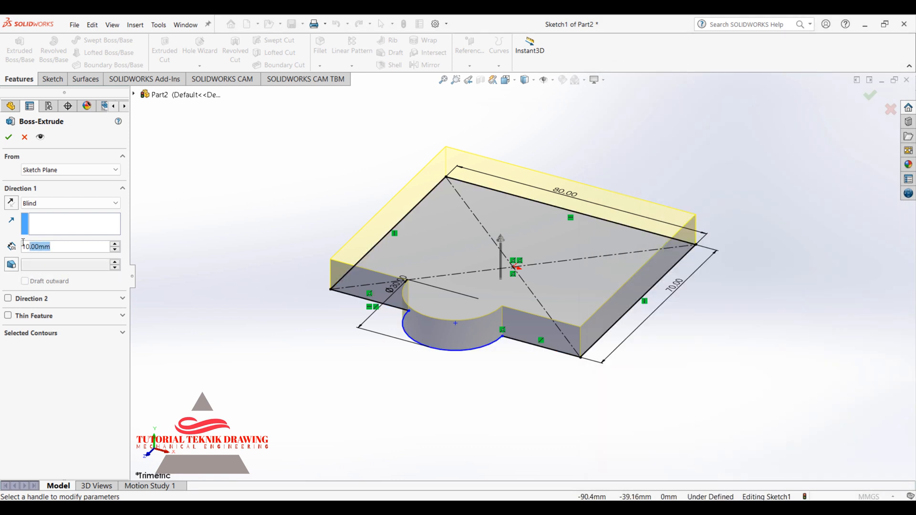
type("50")
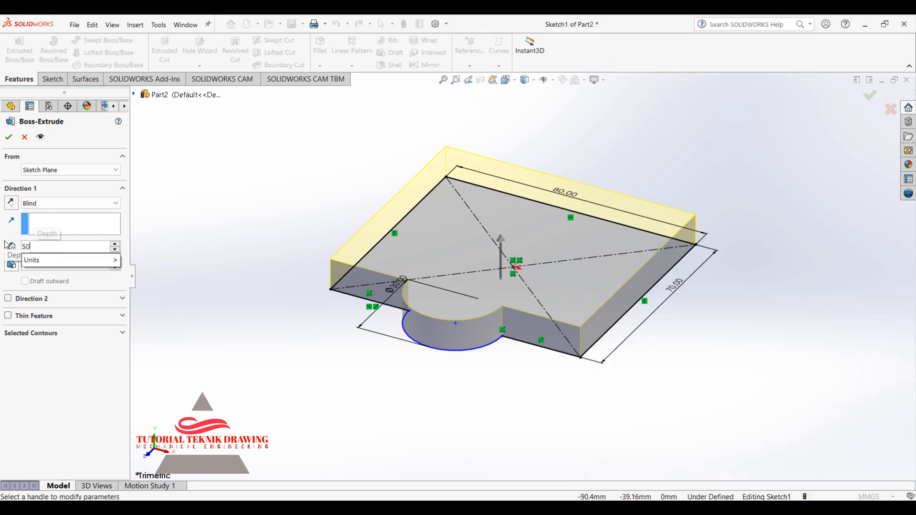
left_click(9, 138)
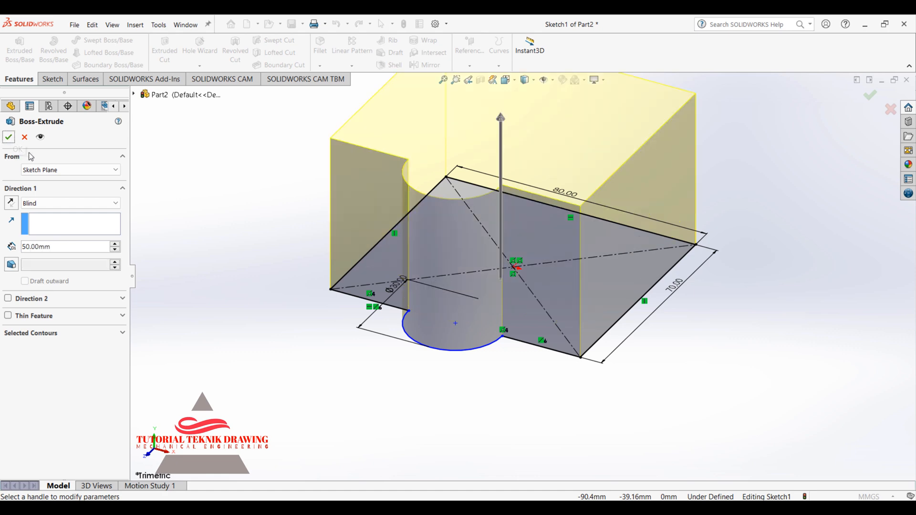
left_click(8, 137)
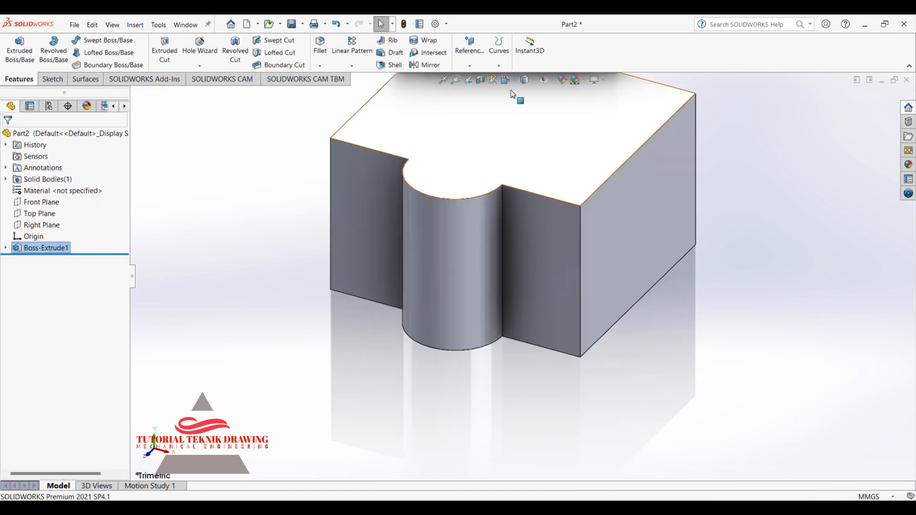
Step: Show the block in isometric view and examine the boss's stepped hole callouts in the enlarged reference drawing
left_click(515, 84)
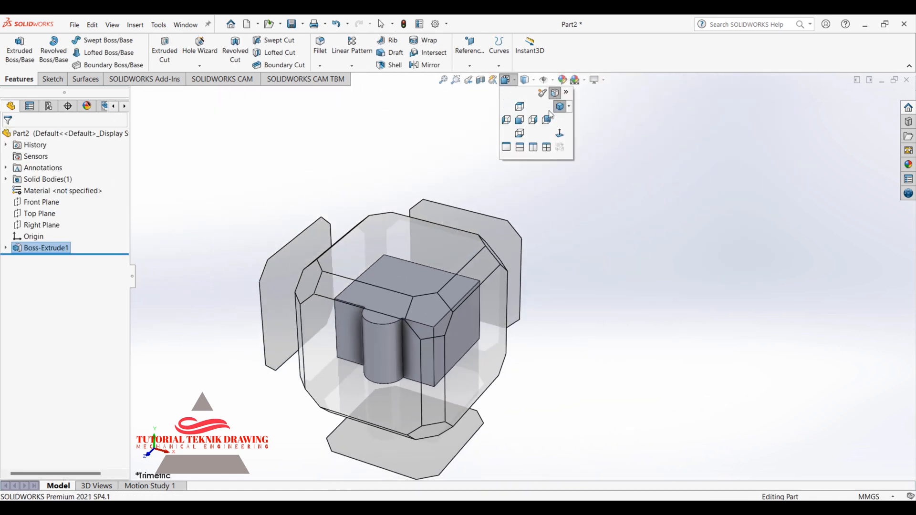
left_click(562, 110)
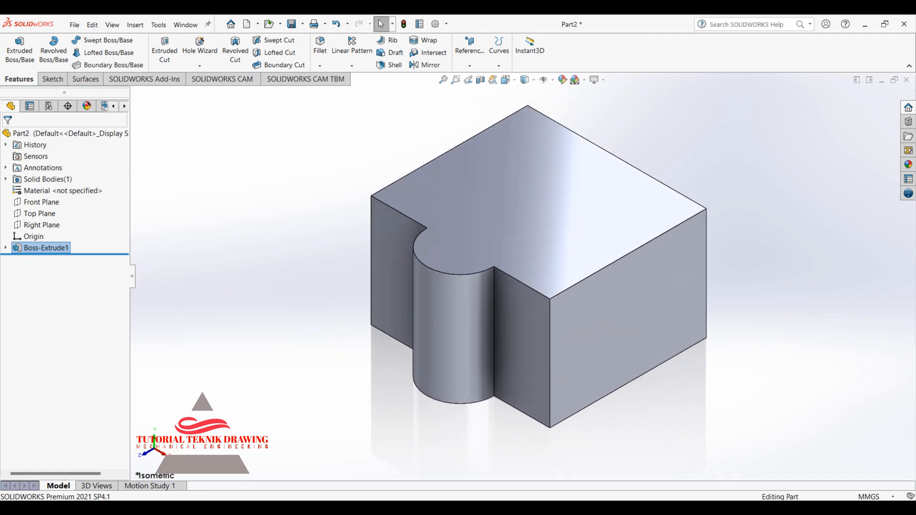
mouse_move(605, 508)
left_click(605, 457)
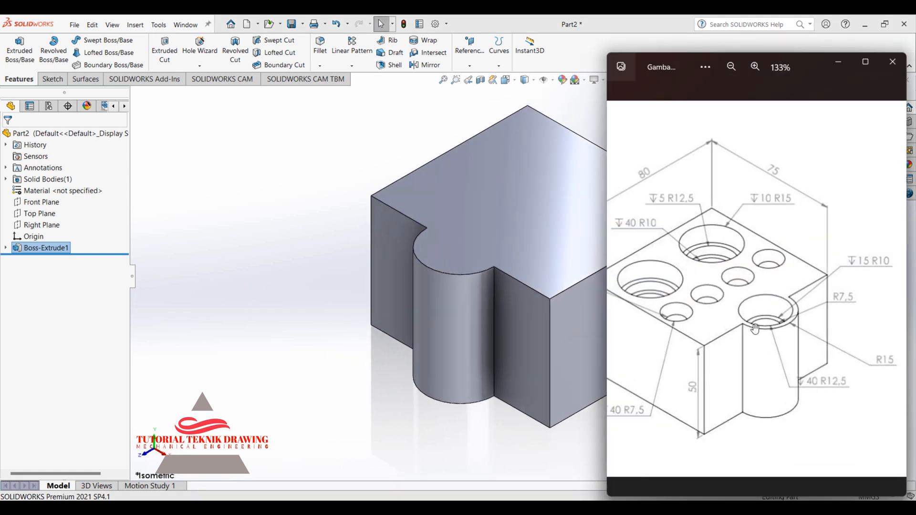
scroll(737, 144, "up", 3)
left_click_drag(717, 200, 687, 180)
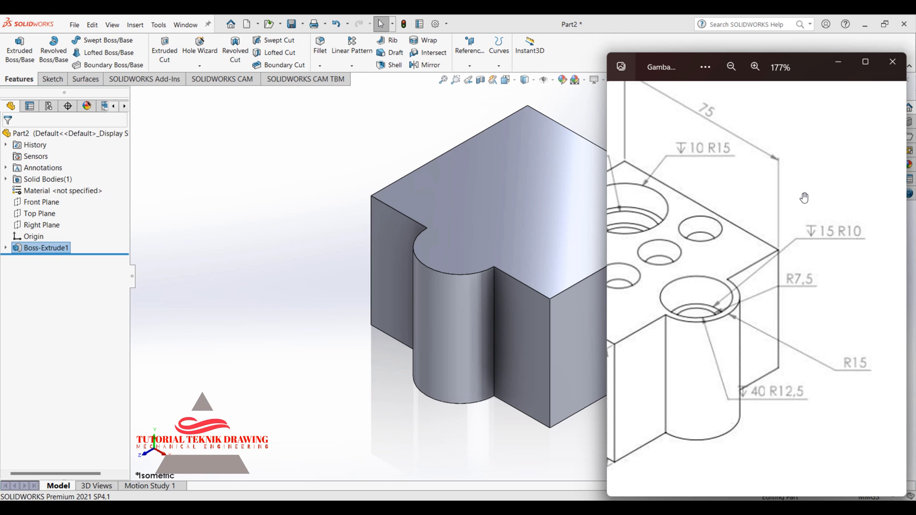
left_click_drag(807, 289, 822, 271)
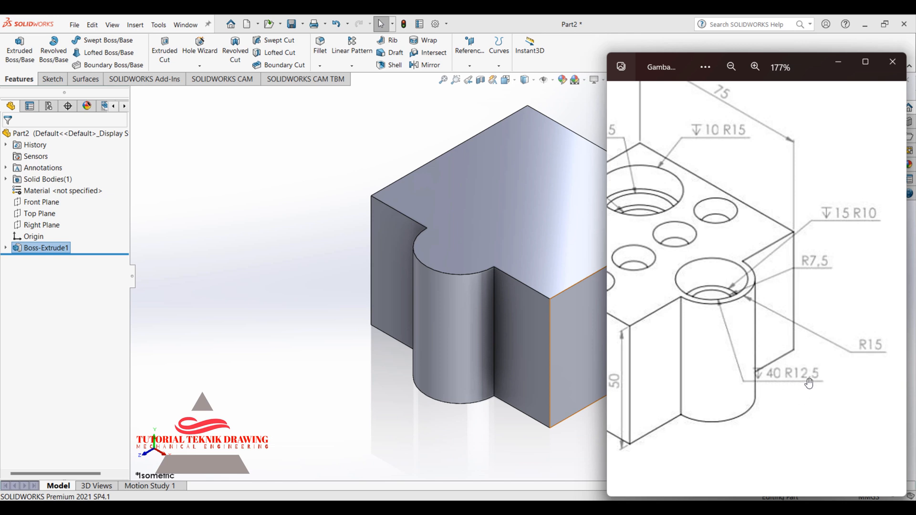
left_click(839, 67)
Step: Sketch a circle about 22.6 mm in diameter on the block's top face, centred on the boss's arc centre
left_click(487, 187)
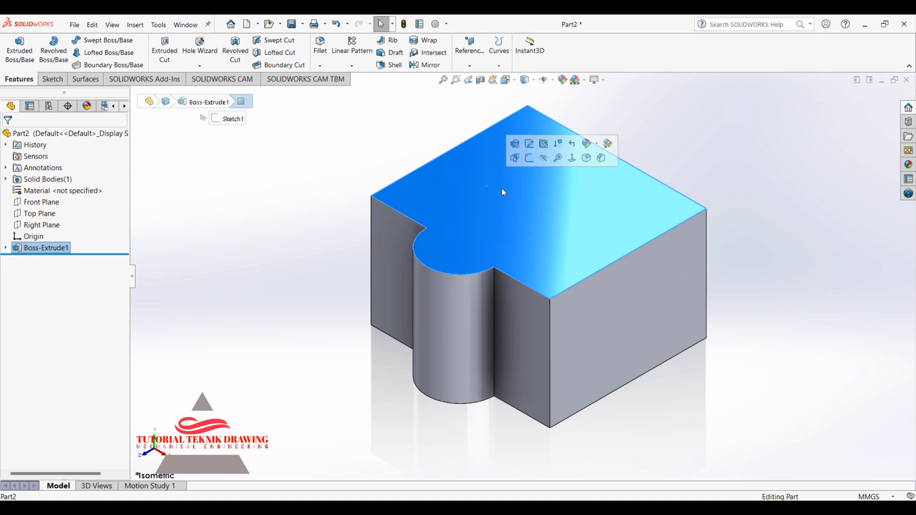
left_click(573, 162)
left_click(46, 80)
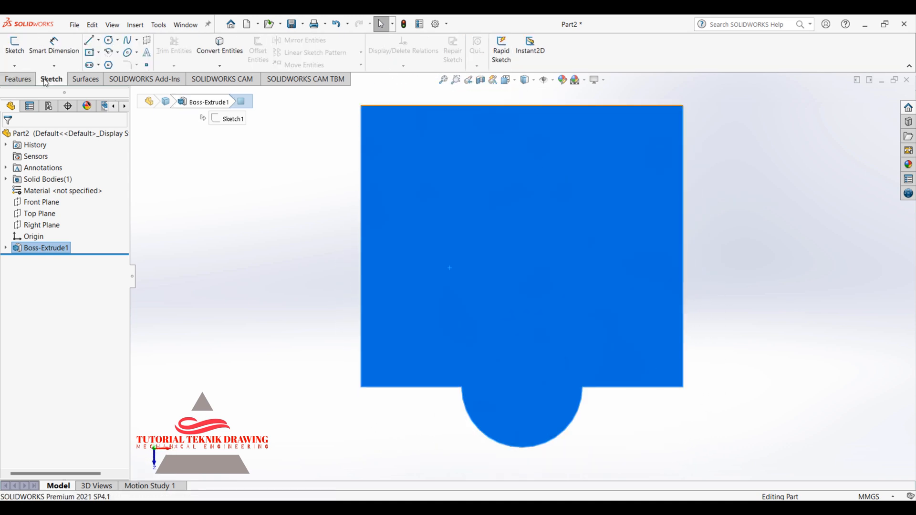
left_click(108, 40)
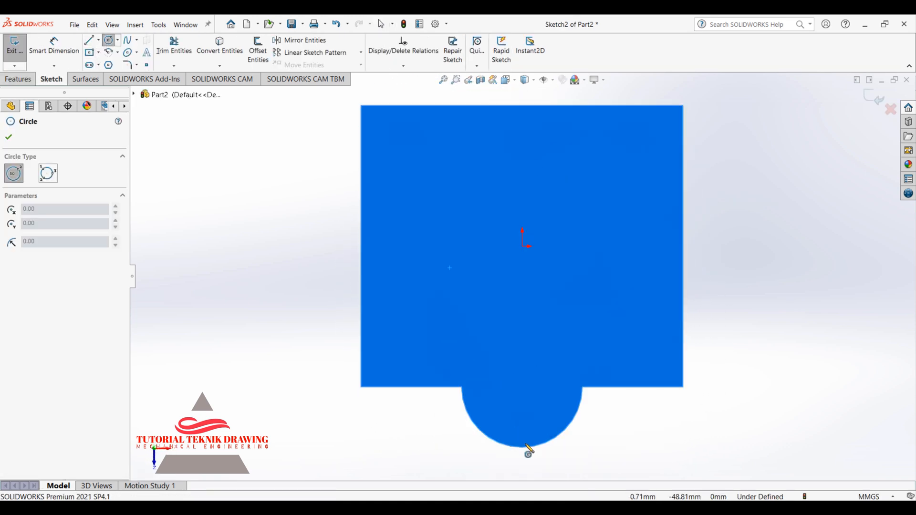
left_click(523, 387)
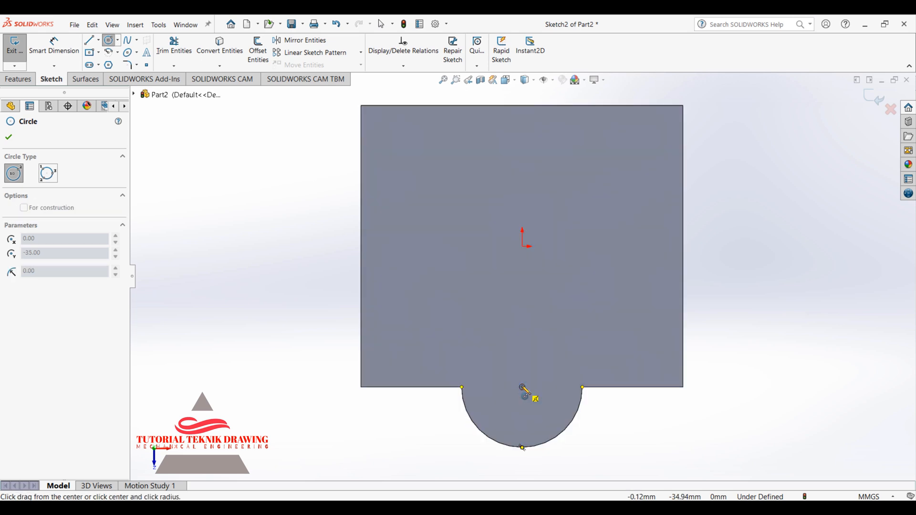
left_click(532, 344)
Step: Dimension the boss circle's diameter as 25 mm
left_click(54, 45)
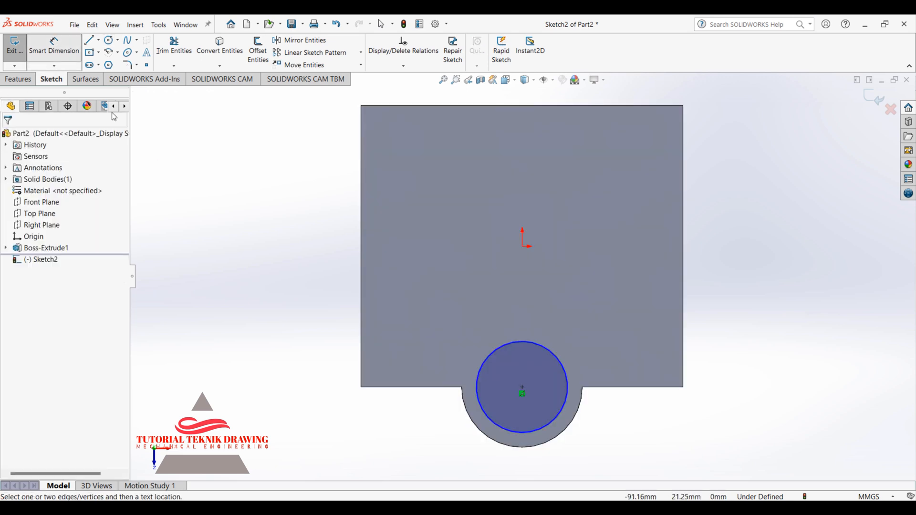
left_click(485, 364)
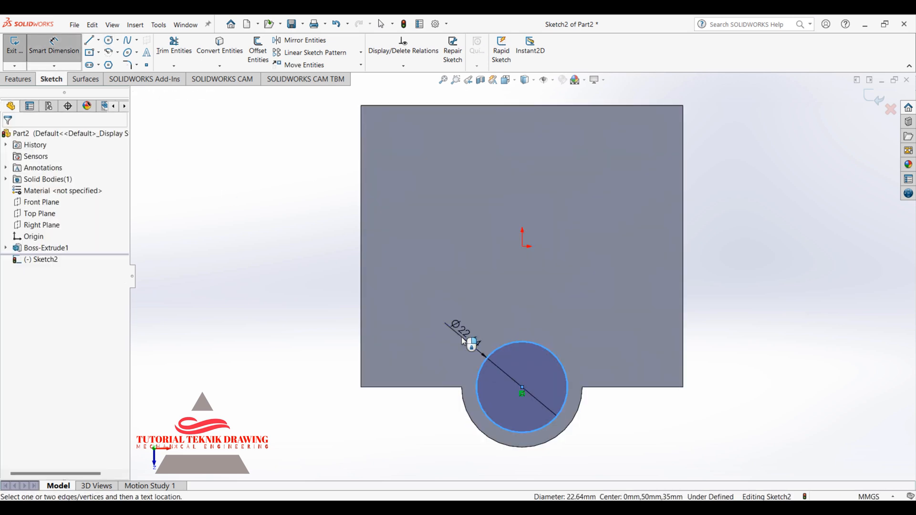
left_click(463, 341)
type("2")
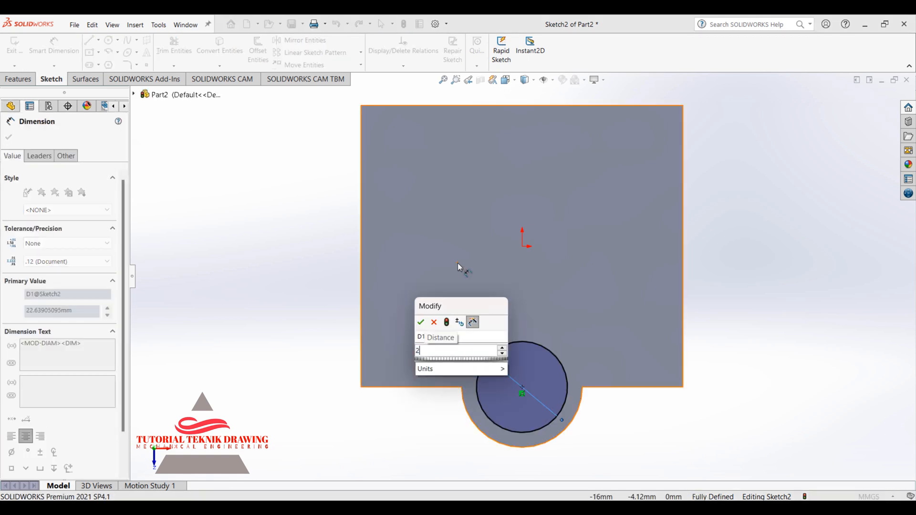
type("5")
key("Return")
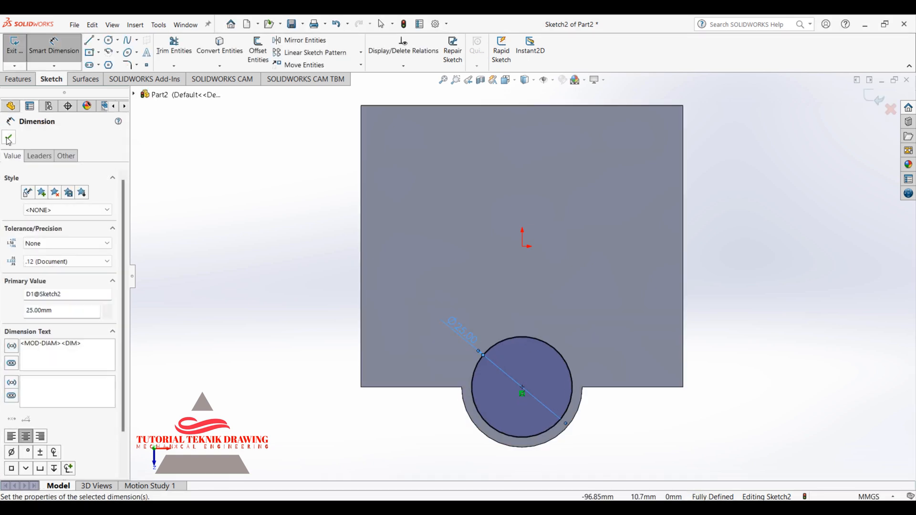
left_click(8, 139)
Step: Check the boss hole's depth in the reference drawing and cut the 25 mm circle 40 mm deep into the boss
left_click(19, 80)
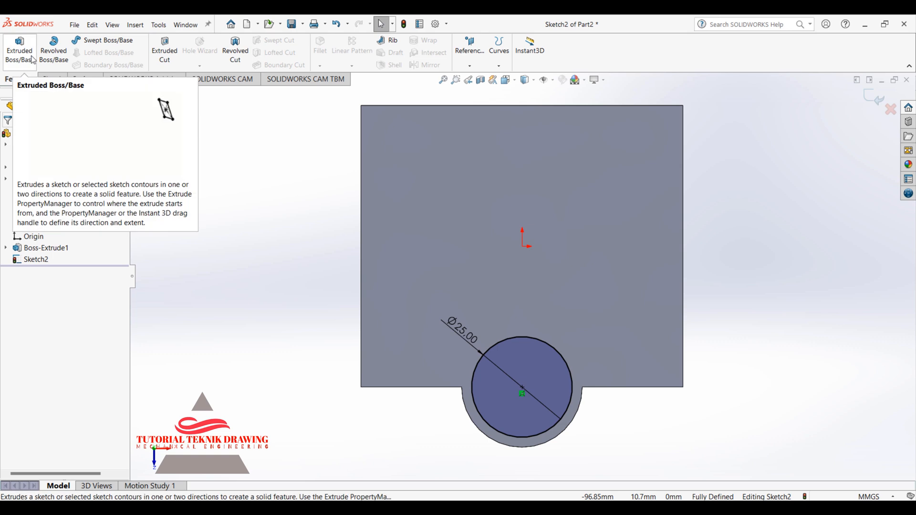
left_click(165, 50)
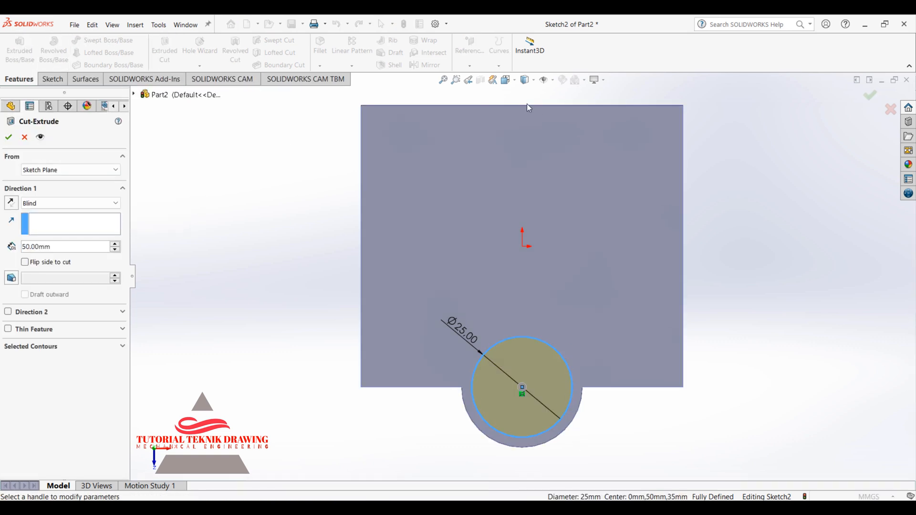
left_click(533, 81)
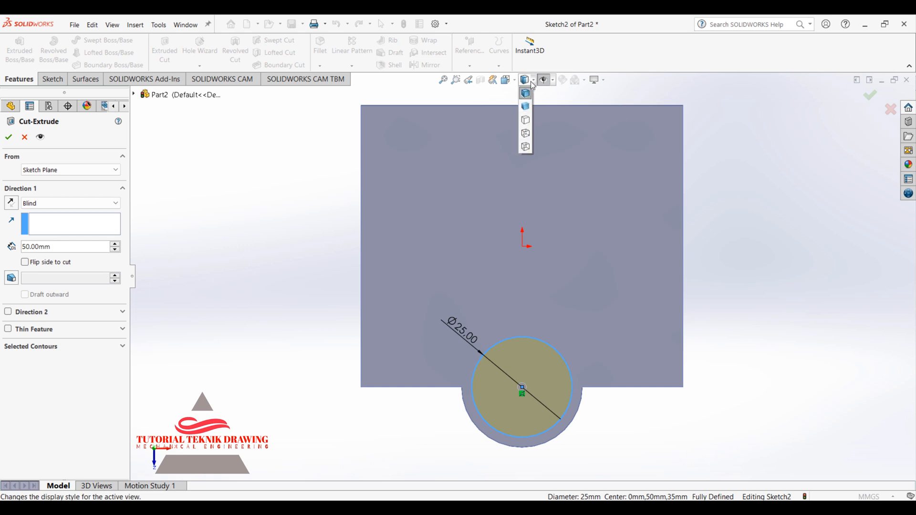
left_click(506, 80)
left_click(556, 110)
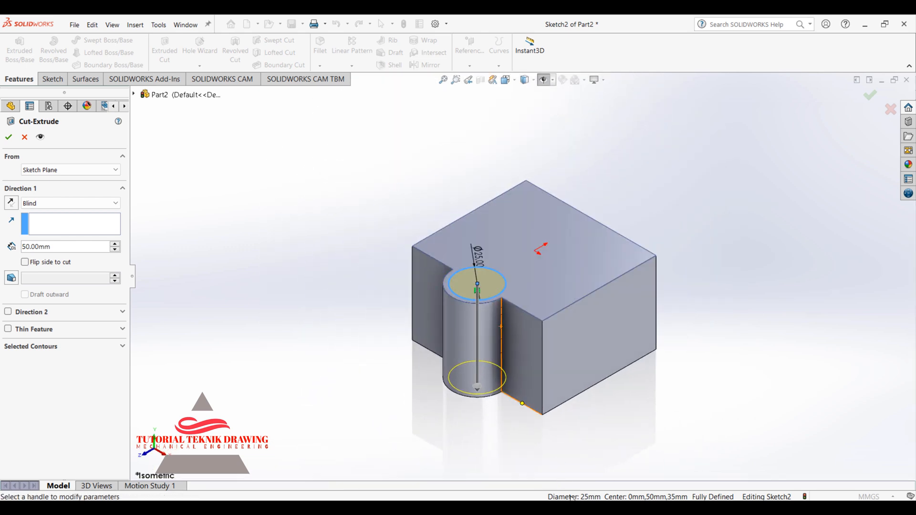
left_click(631, 506)
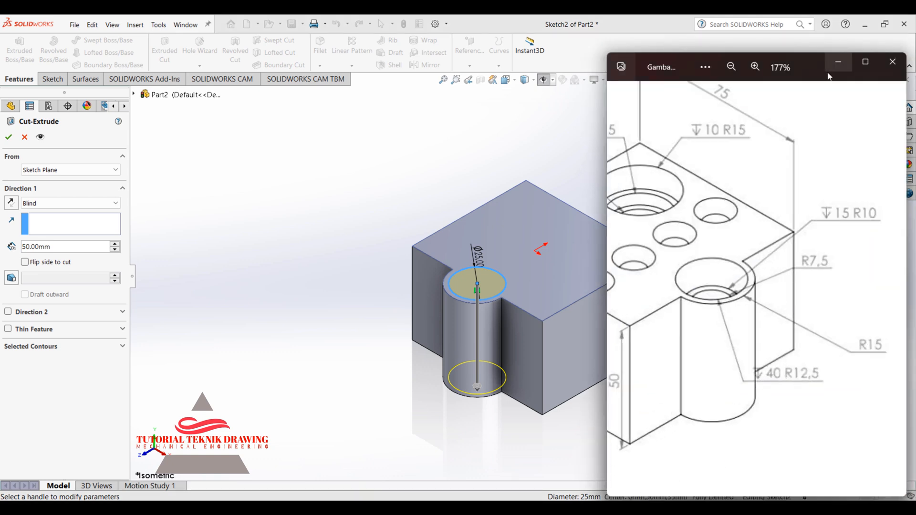
left_click(839, 62)
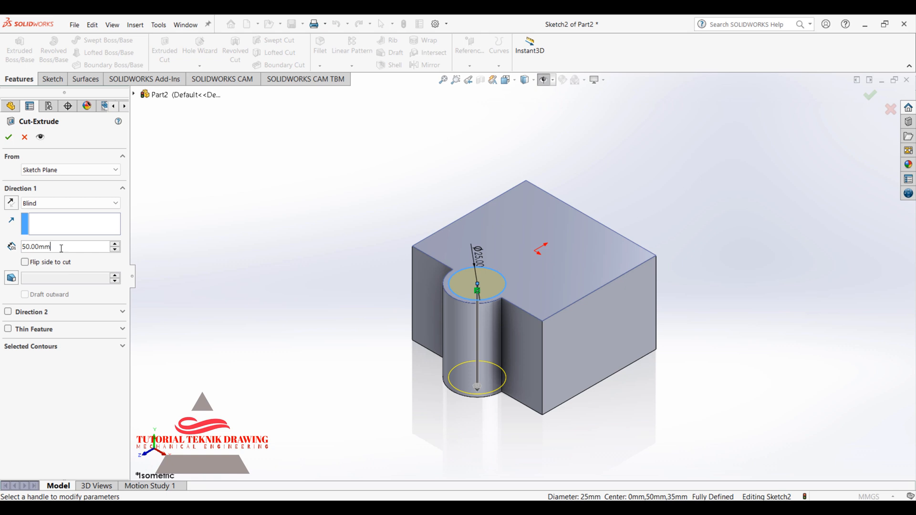
double_click(56, 248)
type("40")
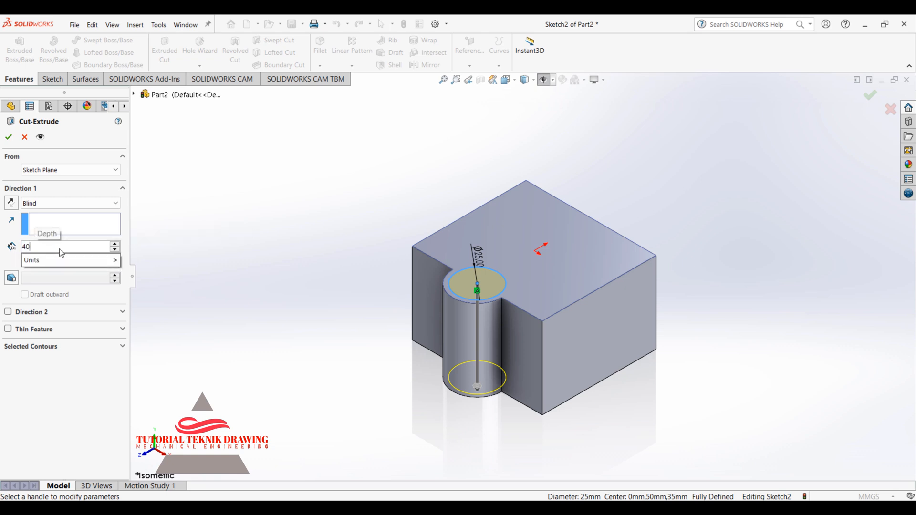
left_click(13, 139)
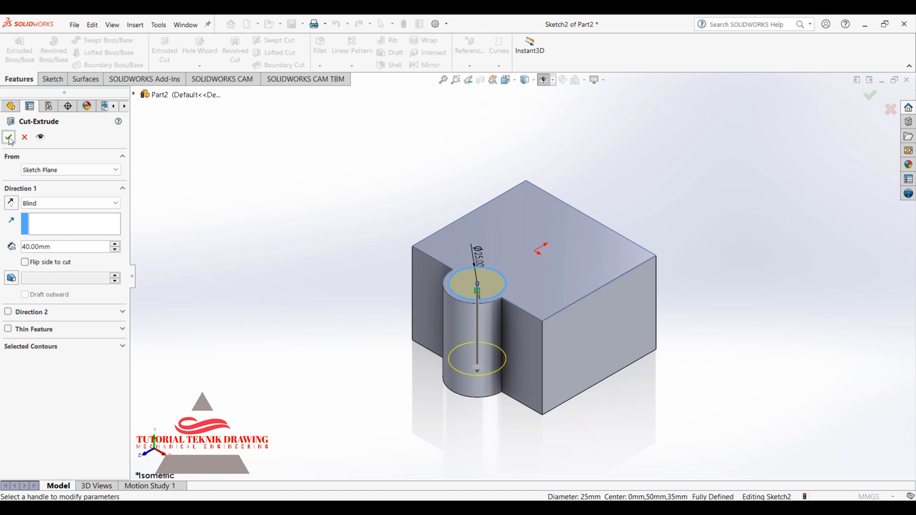
left_click(349, 245)
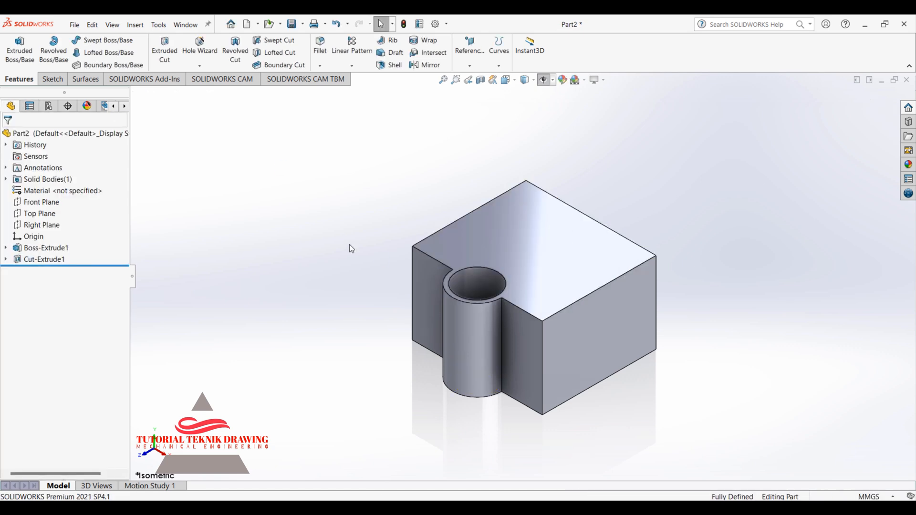
Step: Tilt the model to look into the boss hole and examine the boss's stepped hole callouts in the reference drawing
right_click(379, 154)
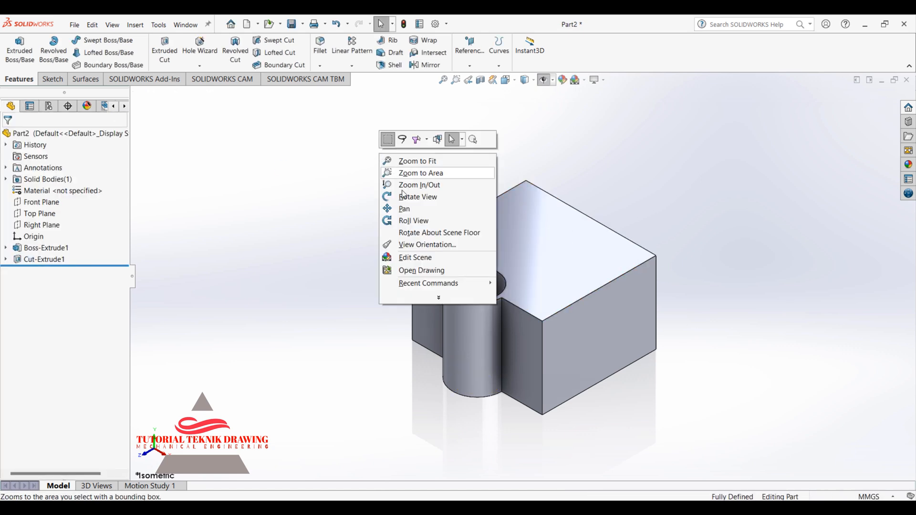
left_click(421, 198)
left_click_drag(458, 224, 458, 312)
right_click(393, 254)
left_click(420, 261)
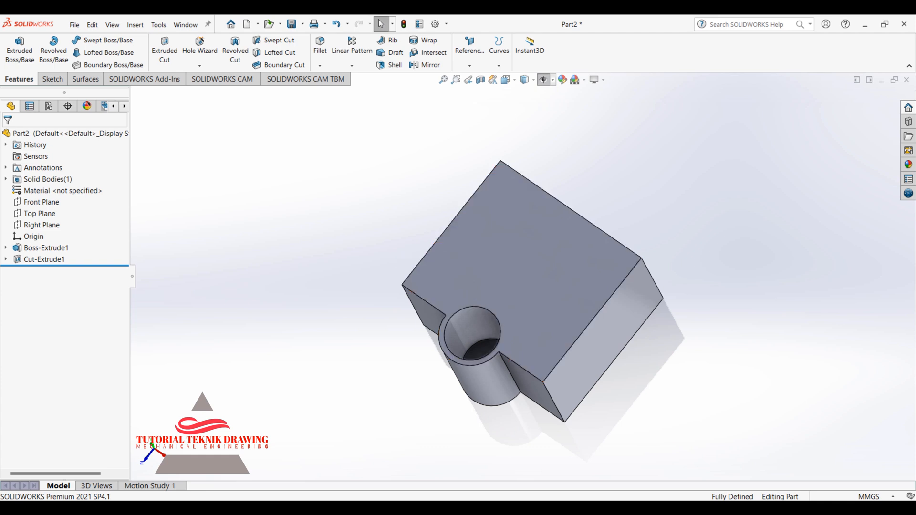
key("alt+Tab")
left_click_drag(751, 304, 715, 316)
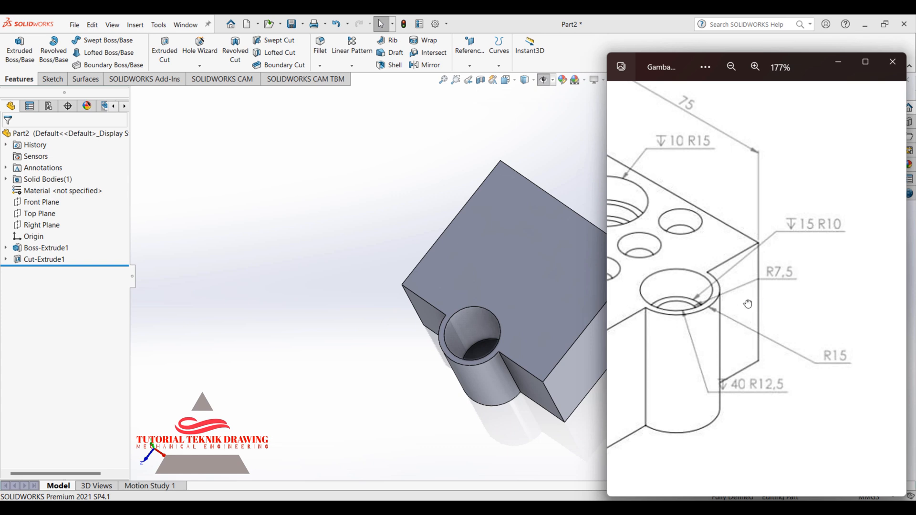
left_click_drag(748, 306, 850, 291)
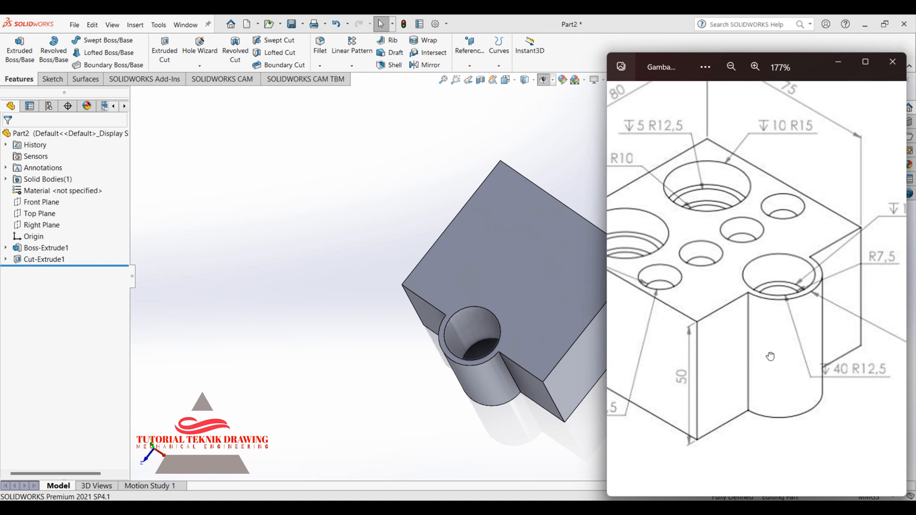
left_click_drag(772, 357, 751, 363)
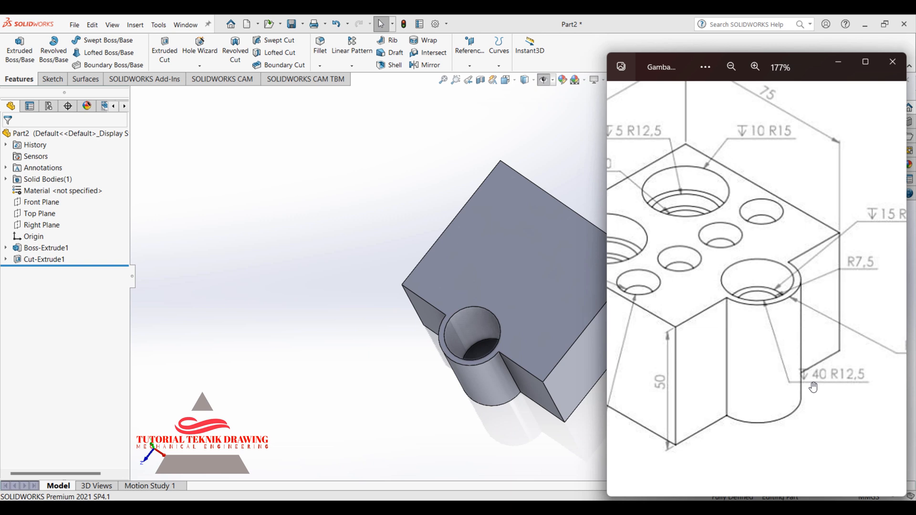
left_click_drag(813, 388, 724, 404)
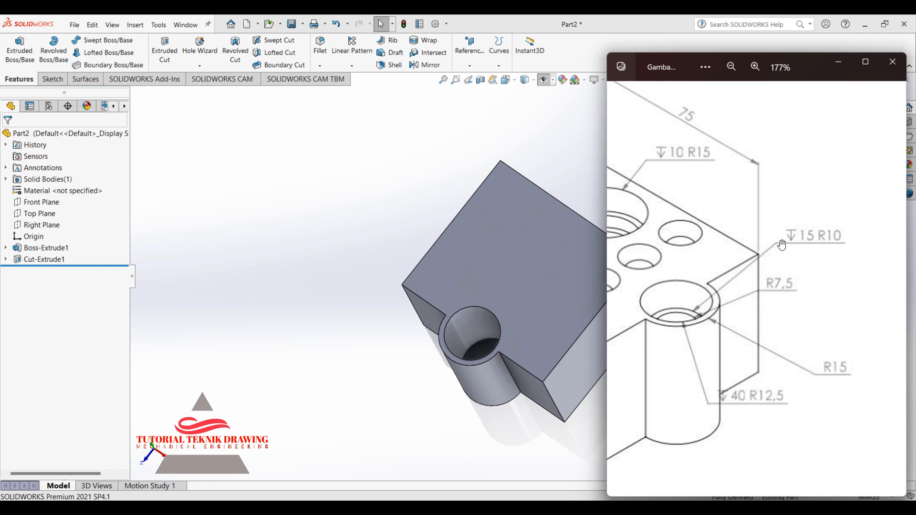
left_click_drag(761, 283, 781, 255)
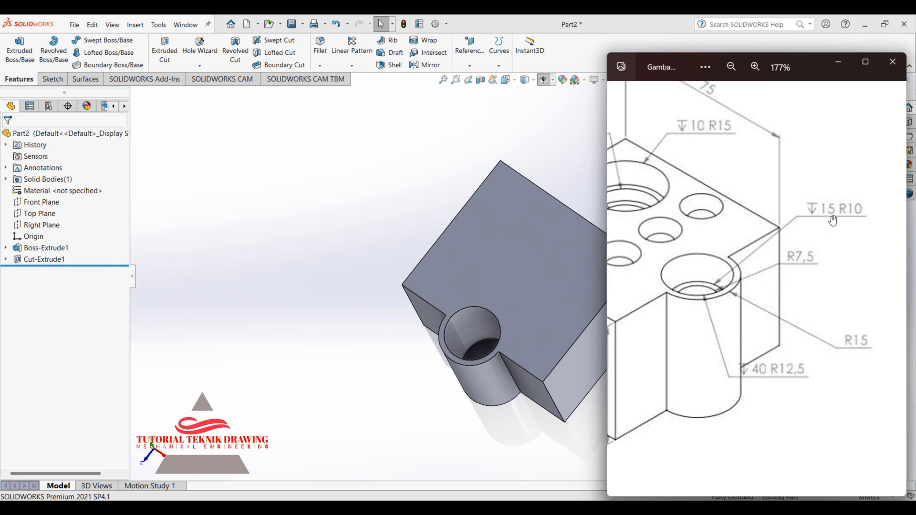
left_click_drag(764, 343, 817, 313)
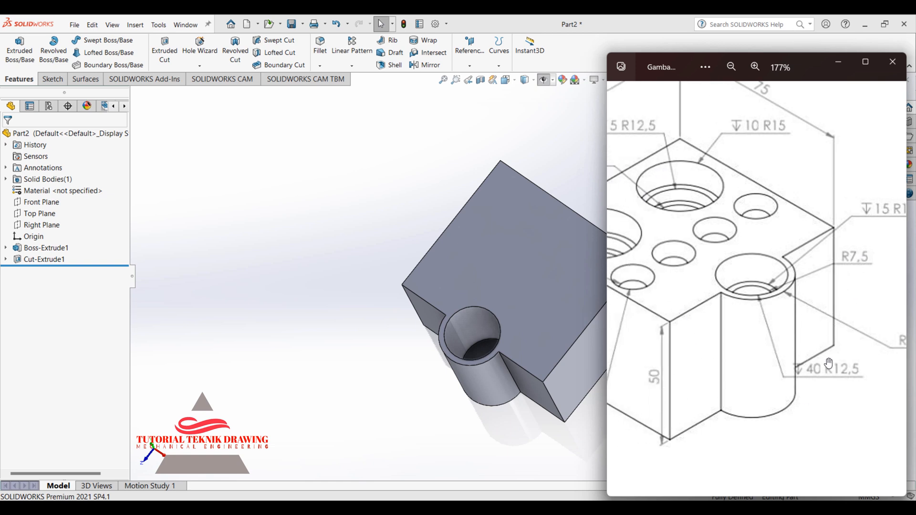
left_click_drag(783, 303, 734, 310)
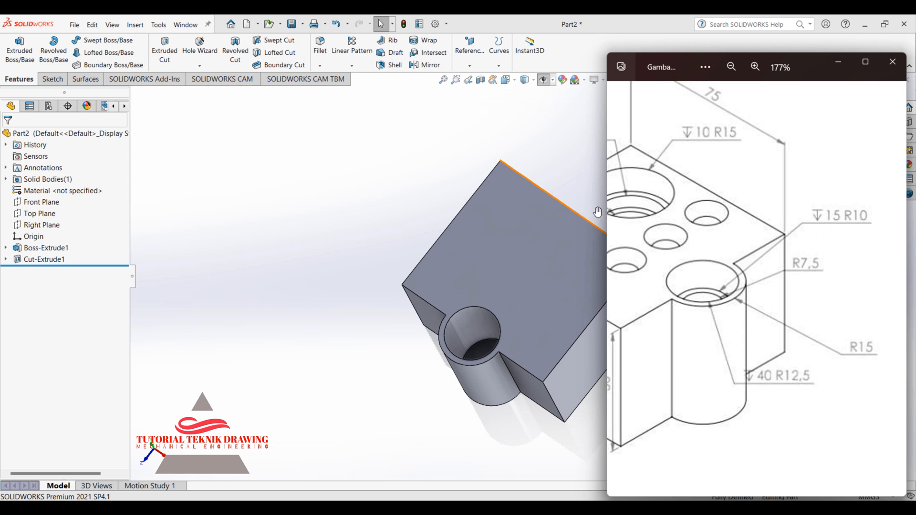
left_click(563, 163)
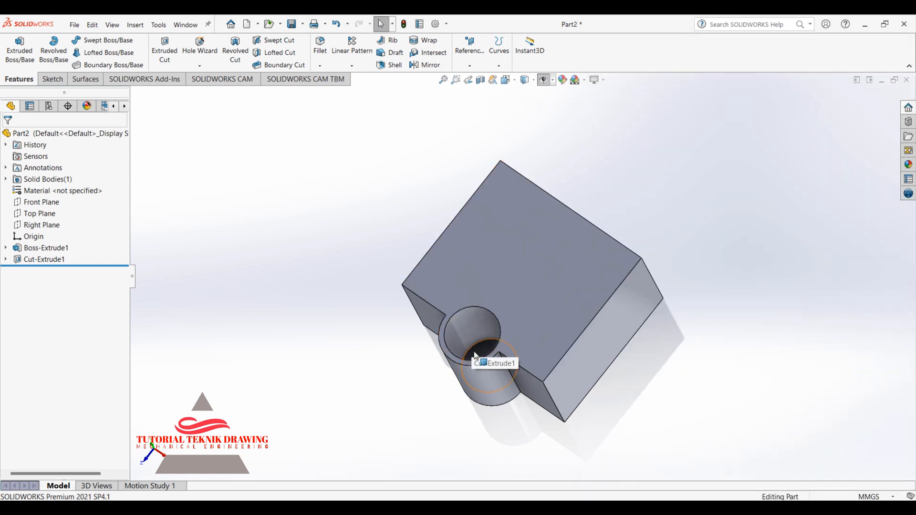
Step: Sketch a circle about 11 mm in diameter on the bottom face of the boss hole, concentric with the hole
left_click(474, 349)
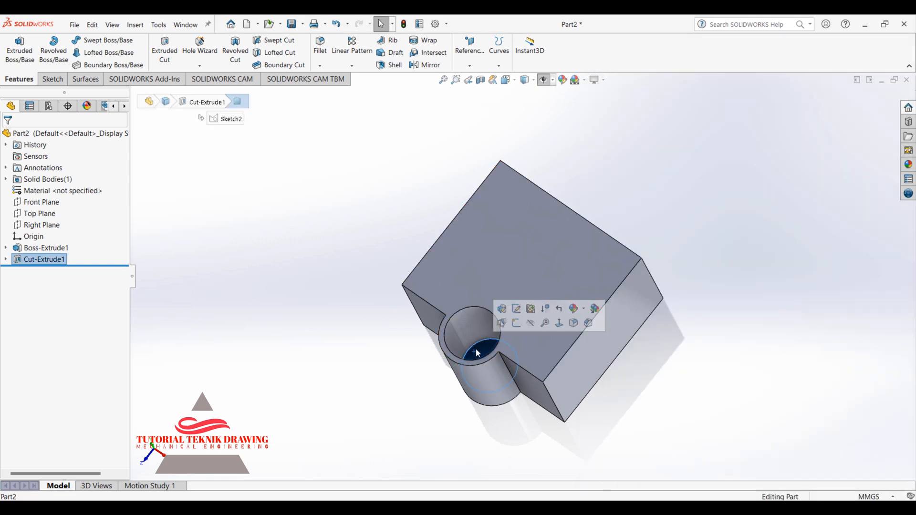
left_click(560, 324)
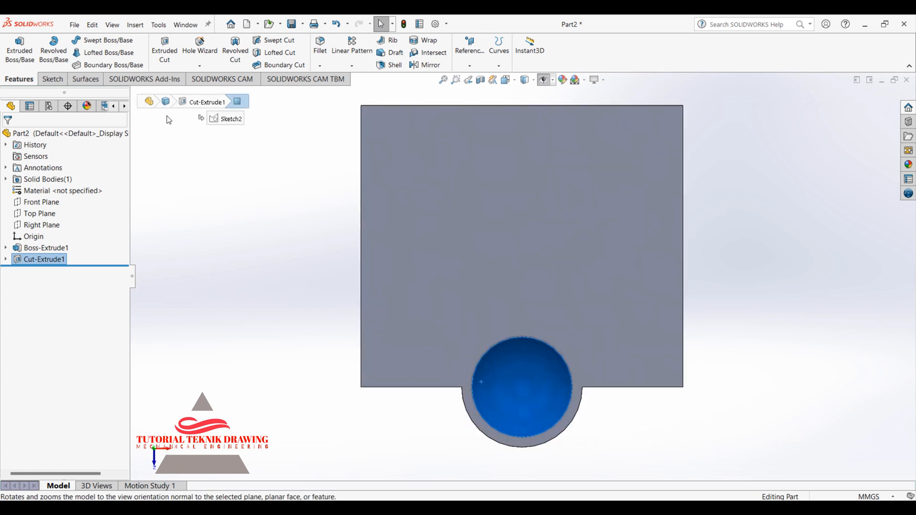
left_click(53, 79)
left_click(108, 41)
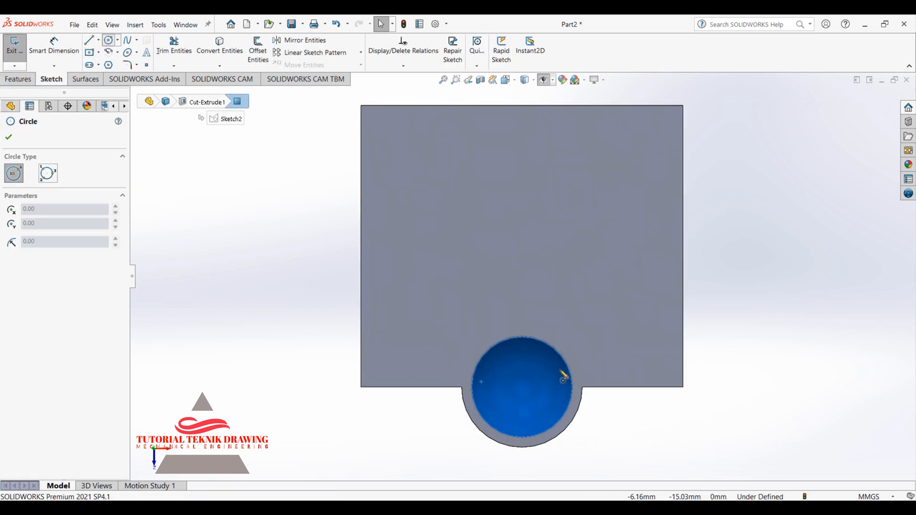
left_click(522, 388)
left_click(538, 373)
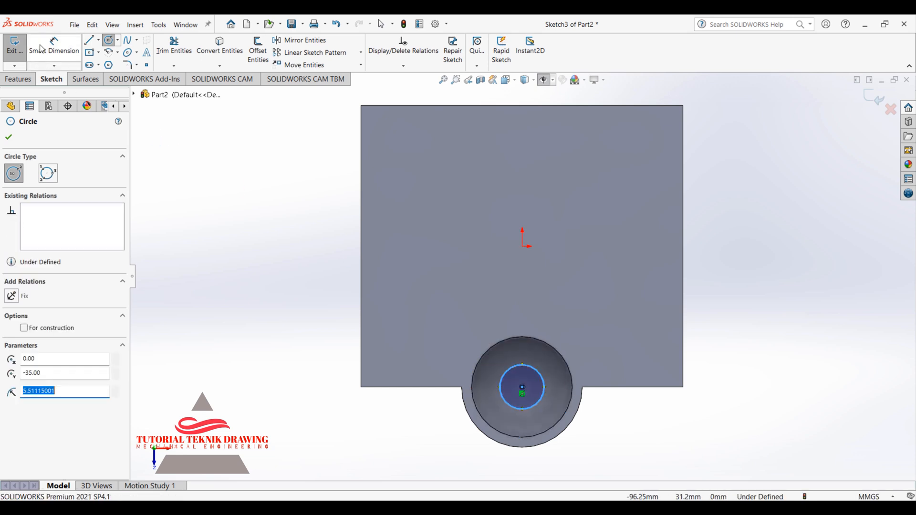
Step: Dimension the inner circle's diameter as 20 mm
left_click(54, 45)
left_click(509, 370)
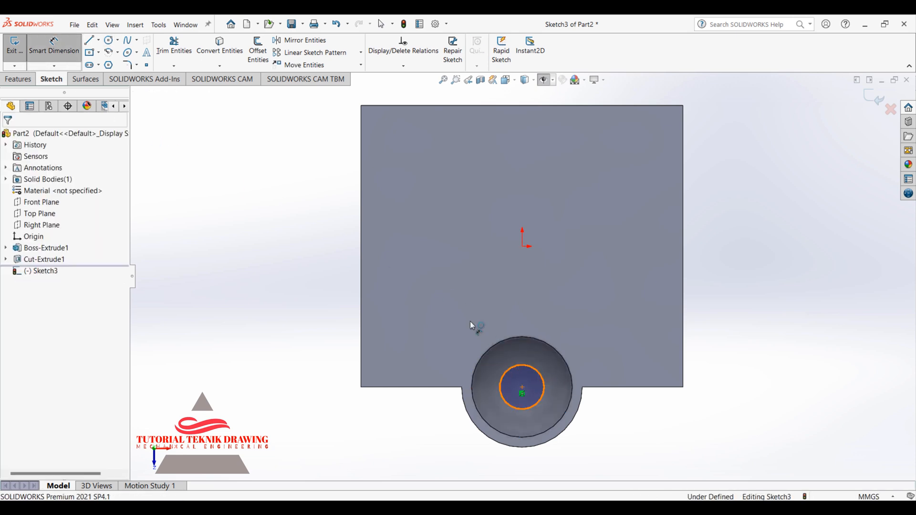
left_click(466, 318)
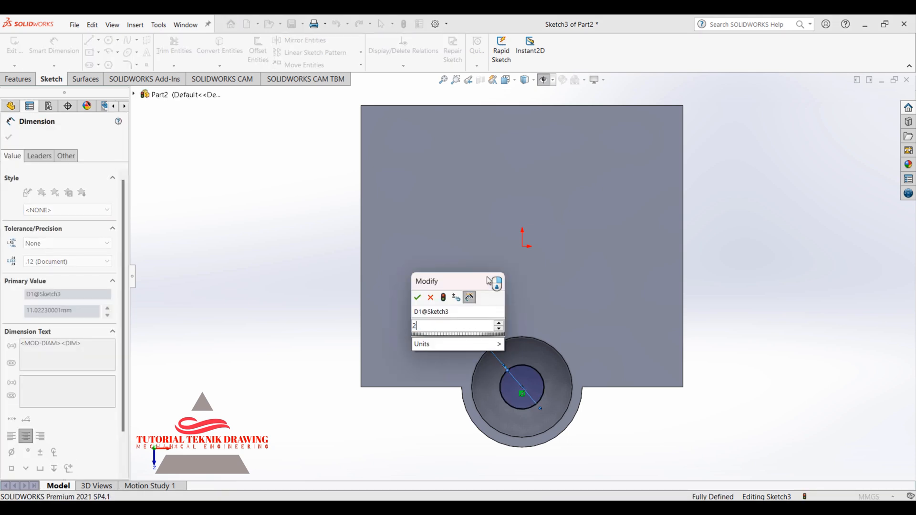
type("20")
key("Return")
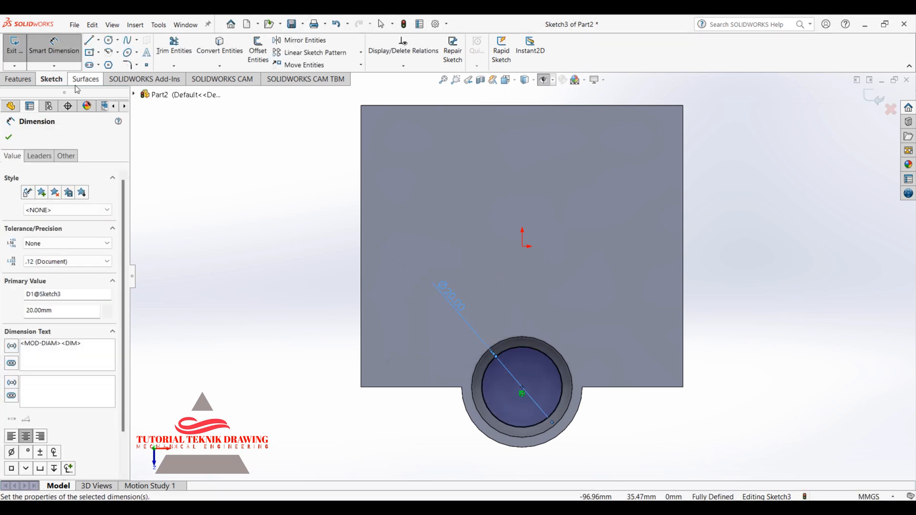
left_click(9, 137)
Step: Cut the 20 mm circle downward from the boss hole's bottom face with a blind depth of 40 mm
left_click(19, 79)
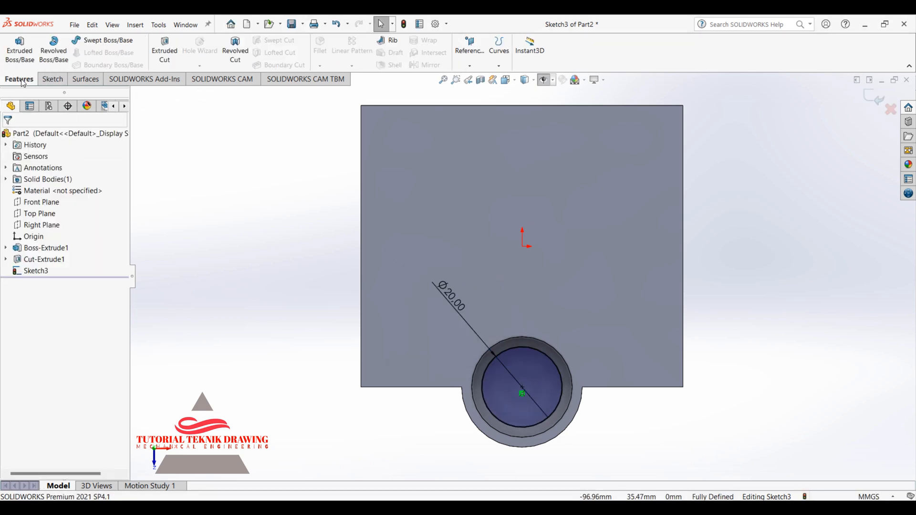
left_click(170, 60)
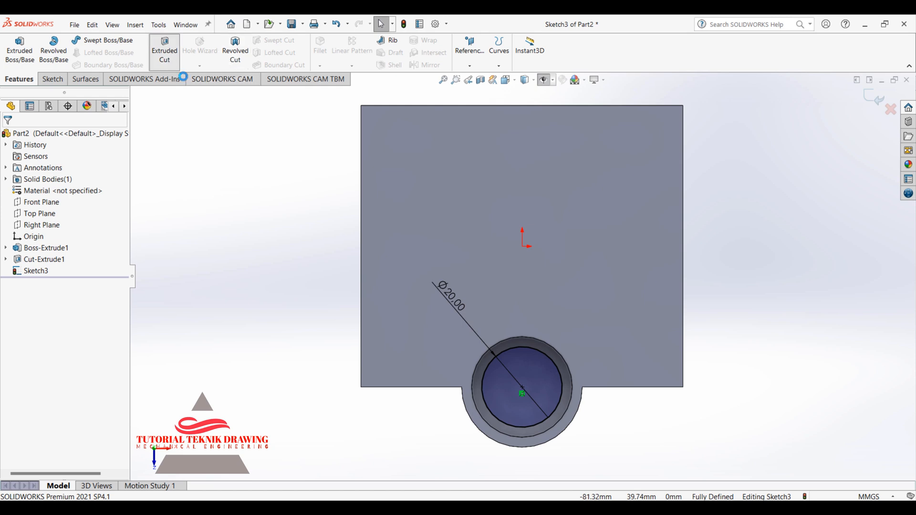
left_click(9, 137)
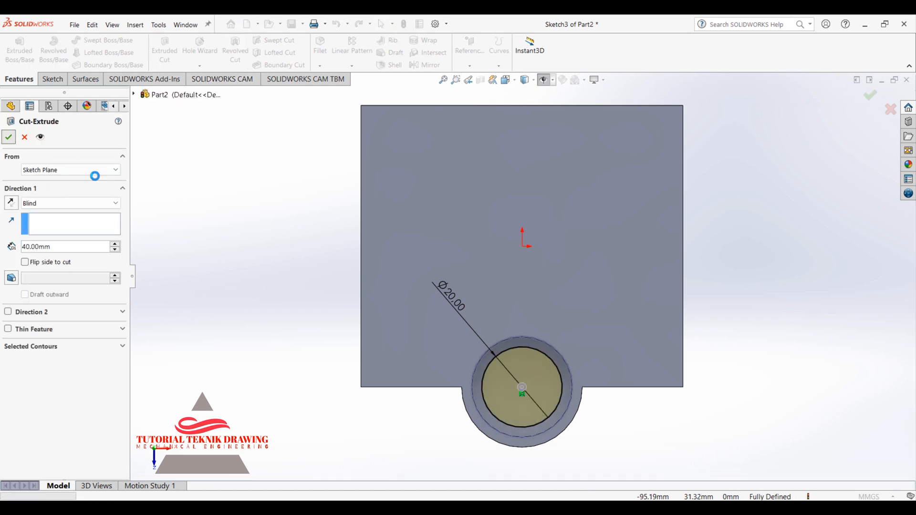
Step: Orbit the model to inspect the stepped boss hole and compare it with the R10, R7,5 and R12,5 callouts in the enlarged reference drawing
right_click(751, 214)
left_click(781, 257)
mouse_move(623, 314)
left_mouse_down()
mouse_move(528, 249)
mouse_move(515, 124)
mouse_move(528, 322)
mouse_move(536, 313)
left_mouse_up()
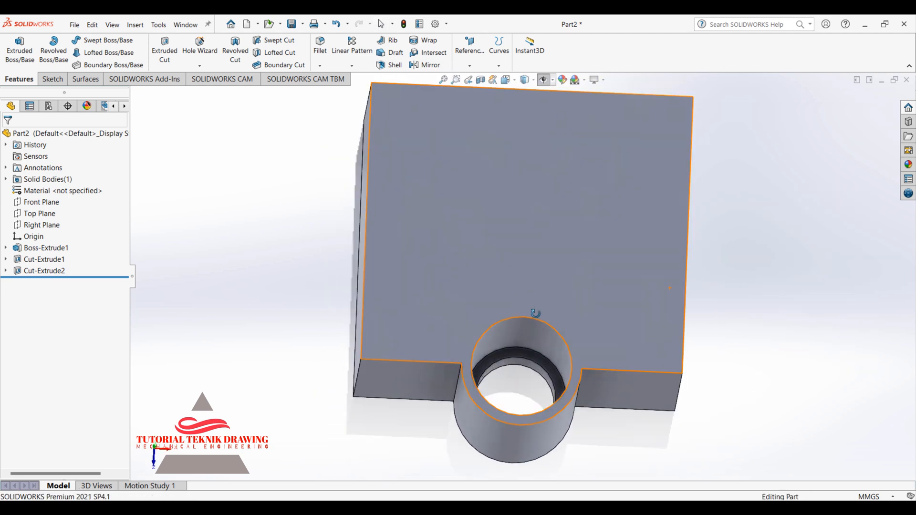
key("alt+Tab")
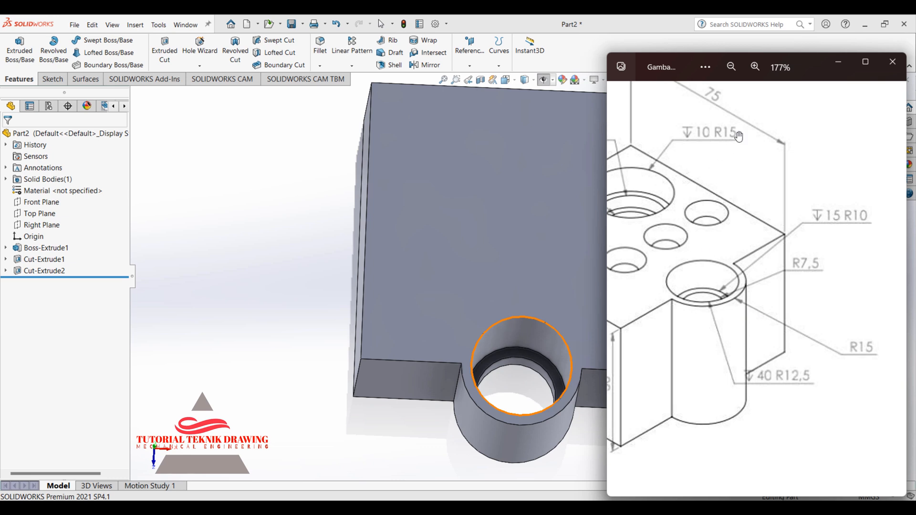
left_click(756, 66)
left_click(757, 65)
left_click(756, 66)
left_click(756, 65)
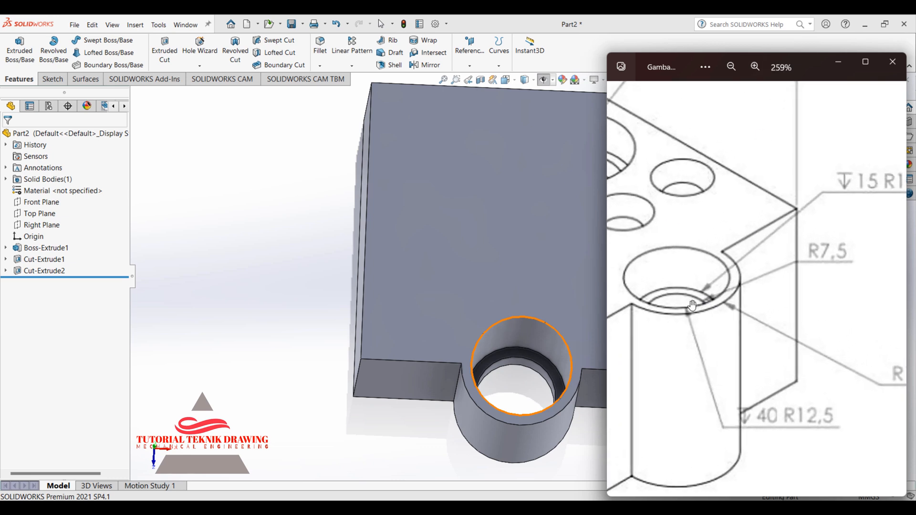
left_click_drag(845, 221, 795, 230)
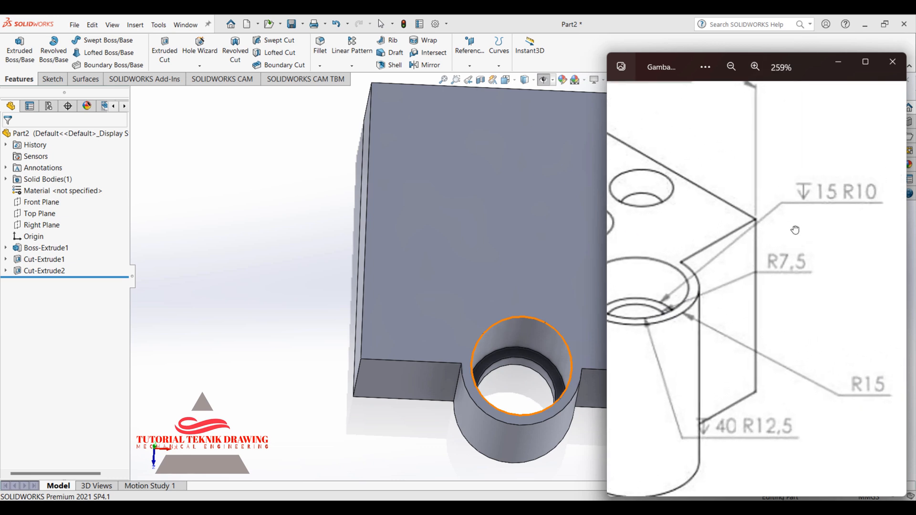
left_click(188, 211)
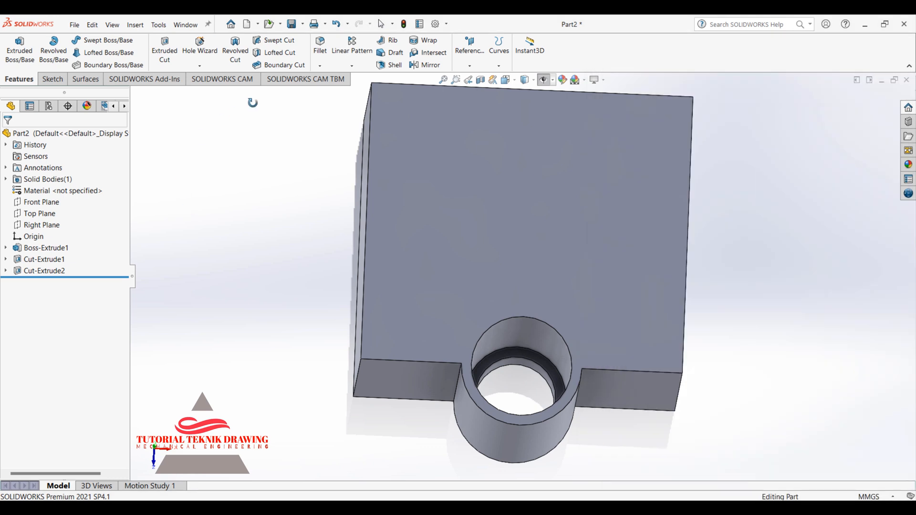
Step: Fillet the inner circular edge of the step inside the boss hole with a symmetric 7.5 mm radius
left_click(319, 47)
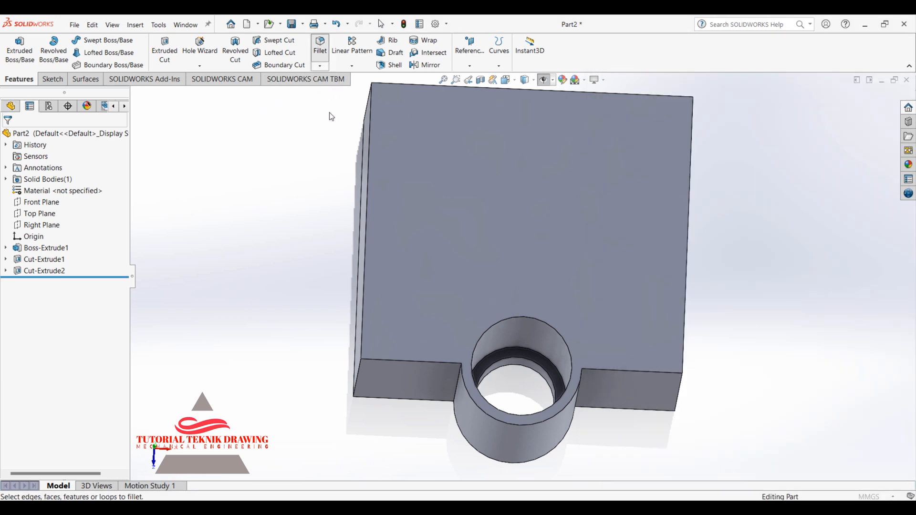
left_click(37, 360)
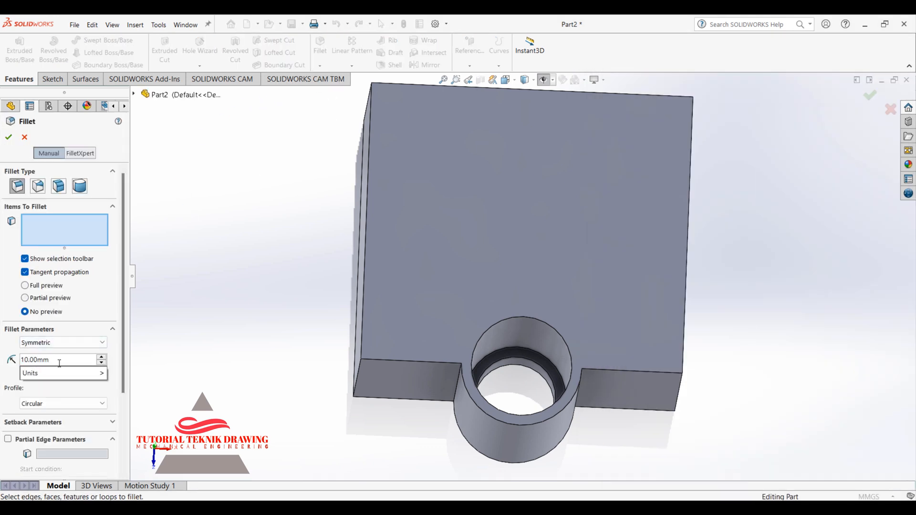
left_click_drag(59, 363, 1, 360)
type("7.5")
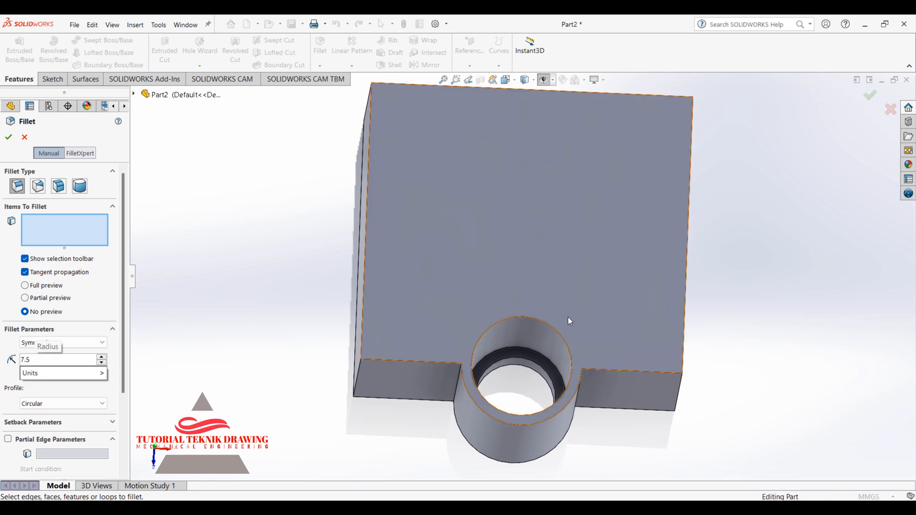
left_click(501, 359)
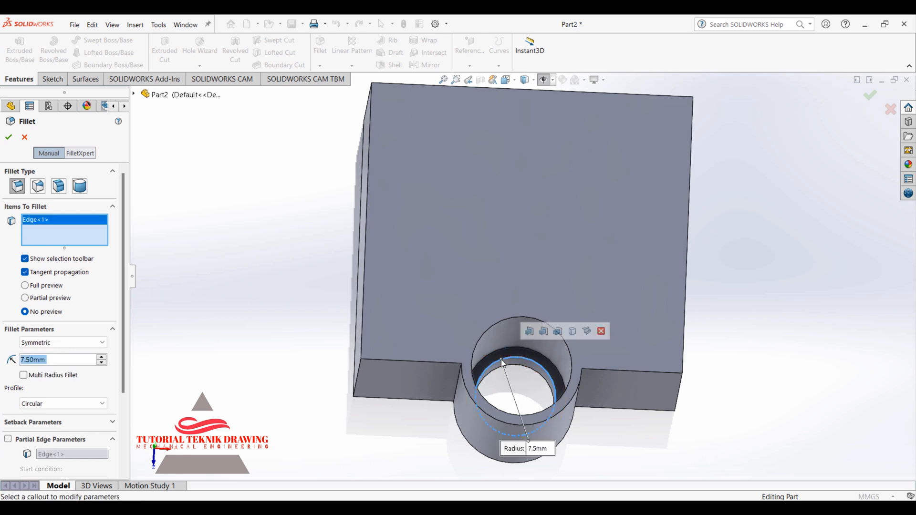
left_click(8, 137)
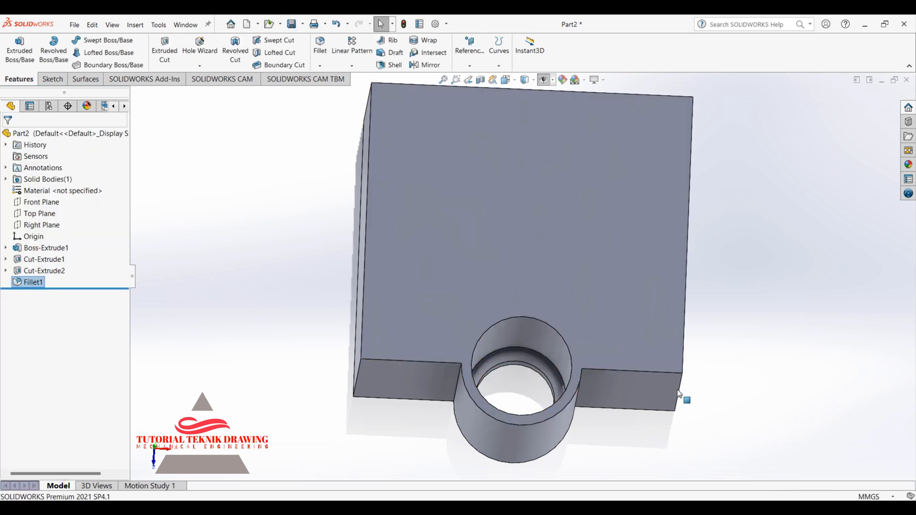
left_click(772, 276)
Step: Orbit the model to inspect the filleted boss hole, and return it to the isometric view
right_click(337, 242)
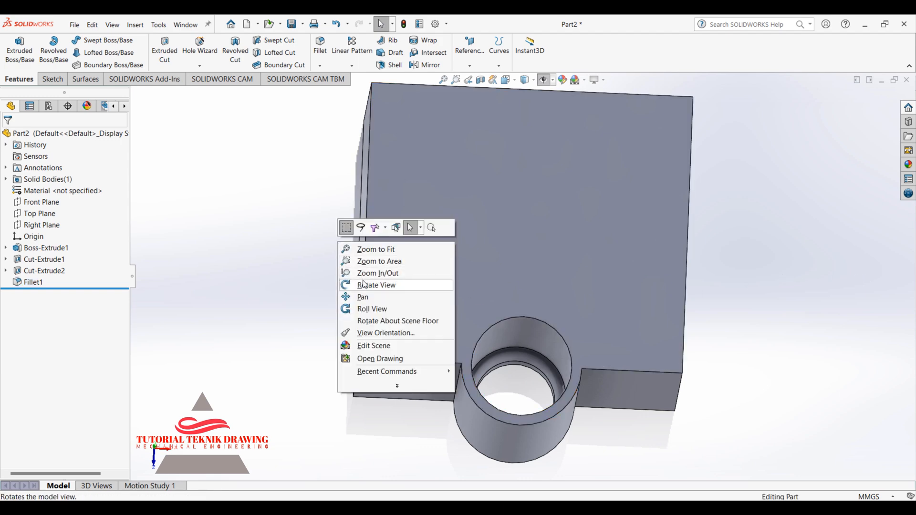
left_click(377, 284)
left_click_drag(377, 284, 456, 398)
left_click_drag(478, 413, 542, 160)
right_click(540, 156)
left_click(563, 160)
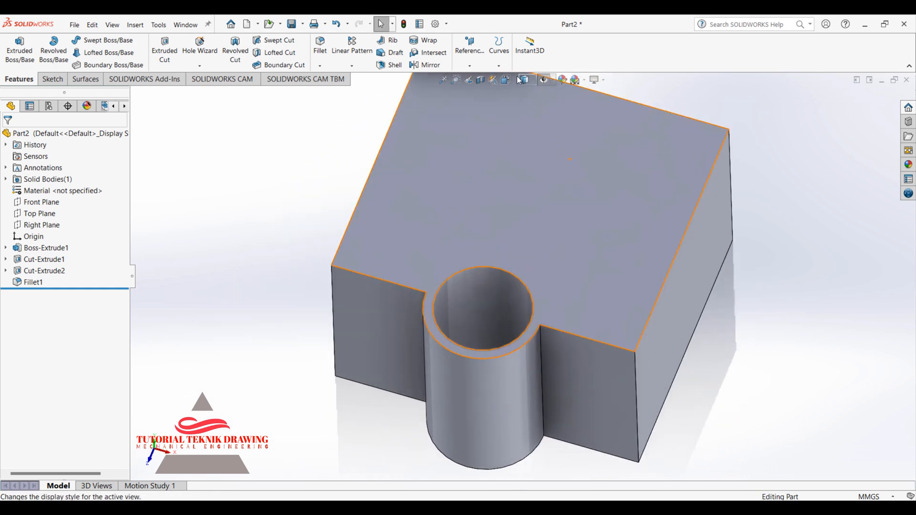
left_click(505, 80)
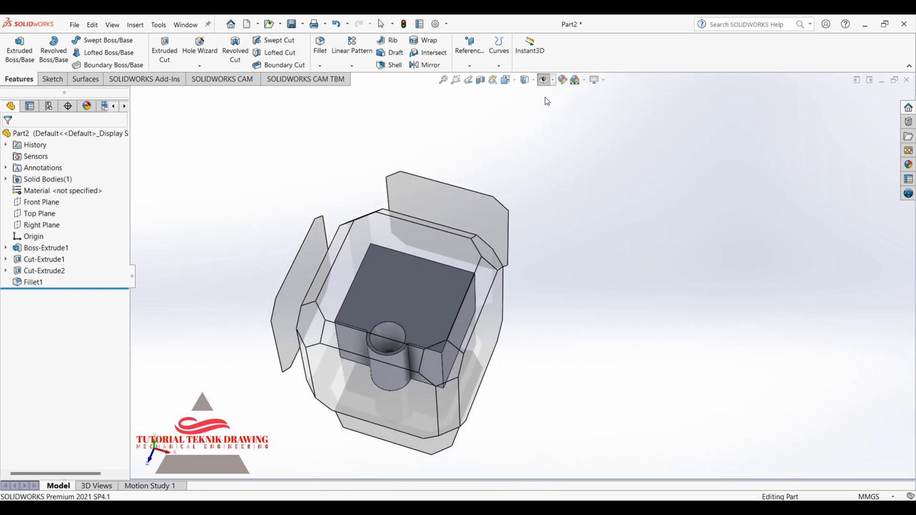
left_click(510, 80)
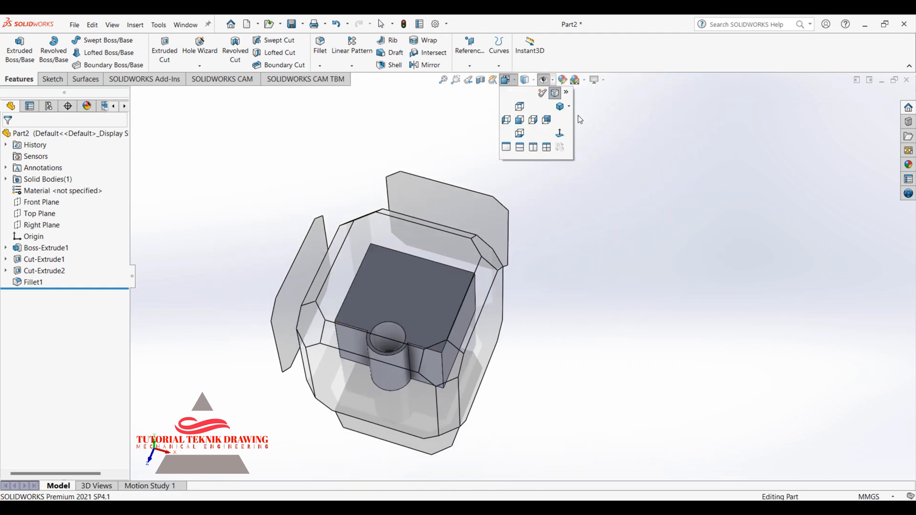
left_click(562, 109)
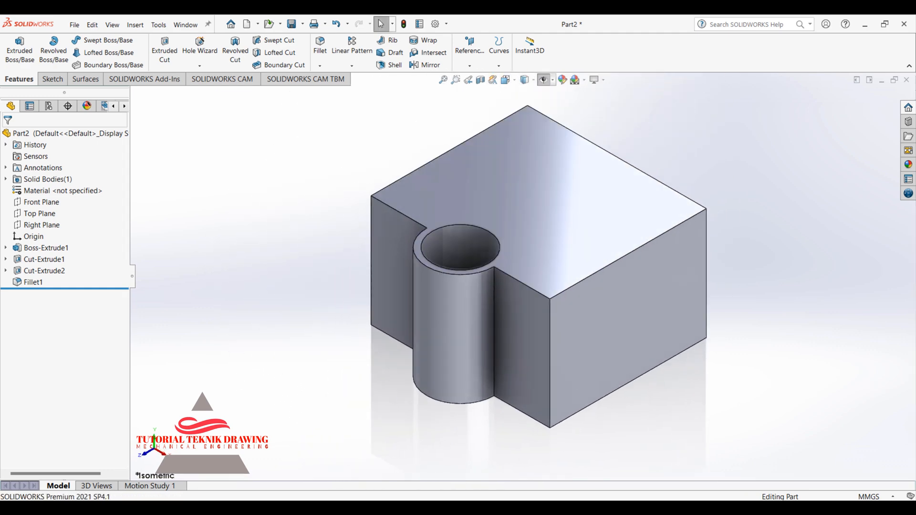
Step: Examine the reference drawing's hole layout and its depth and radius callouts on the block's top face
left_click(611, 511)
left_click_drag(765, 271, 784, 287)
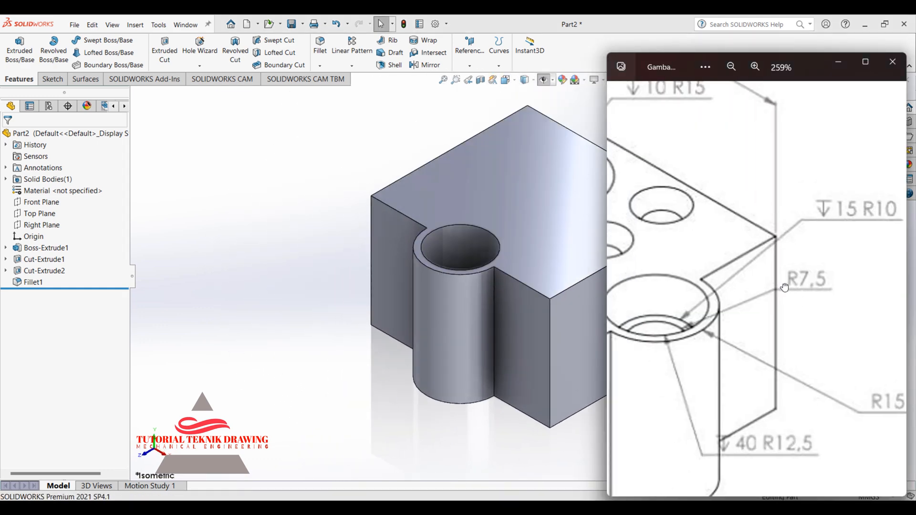
left_click(732, 67)
left_click(731, 67)
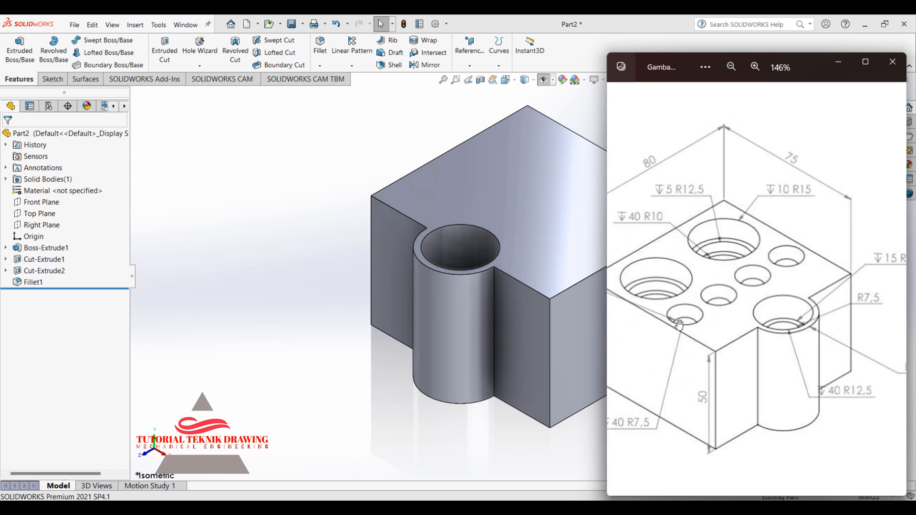
mouse_move(756, 310)
left_mouse_down()
mouse_move(833, 313)
mouse_move(814, 317)
left_mouse_up()
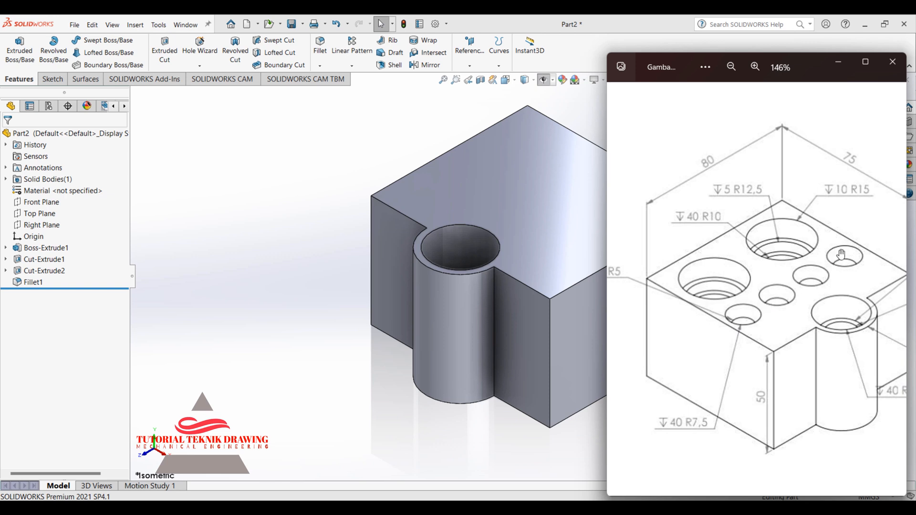
left_click_drag(722, 356, 777, 329)
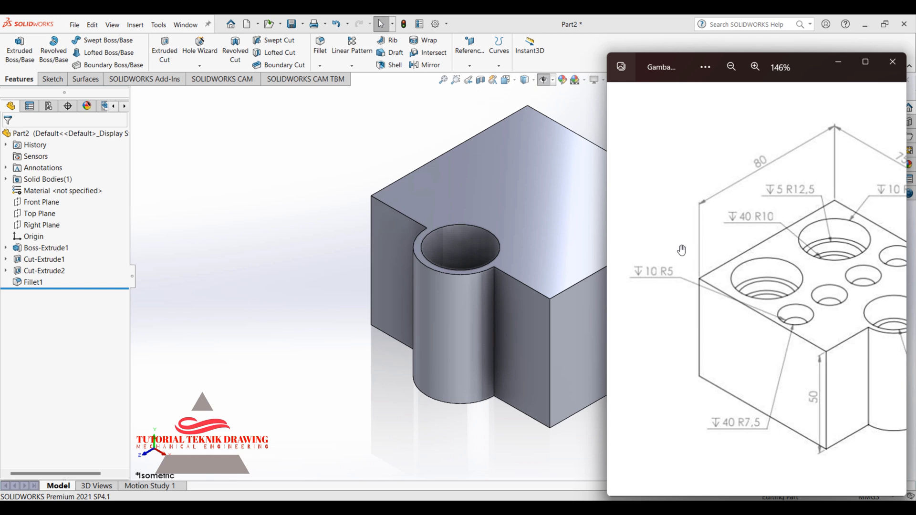
left_click(371, 342)
Step: Start a sketch on the block's top face and draw a vertical line from the midpoint of the edge opposite the boss to the boss's outer arc
left_click(530, 183)
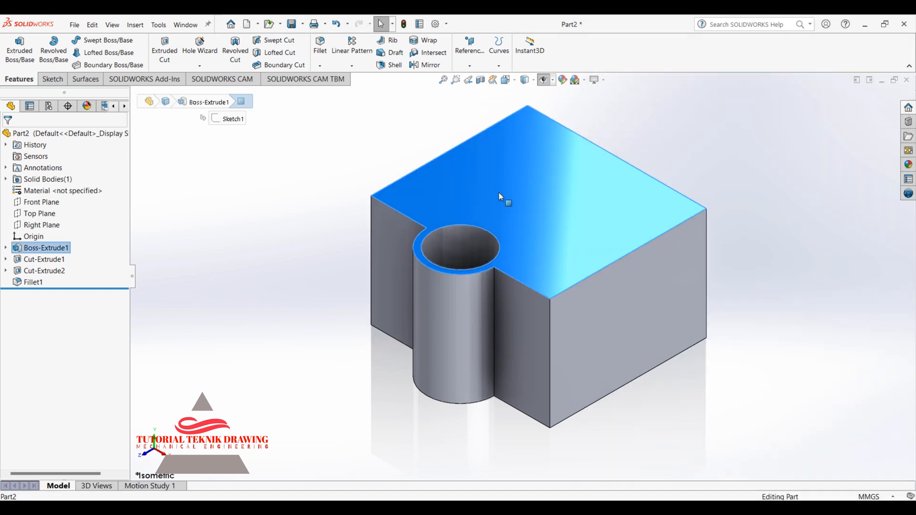
right_click(524, 177)
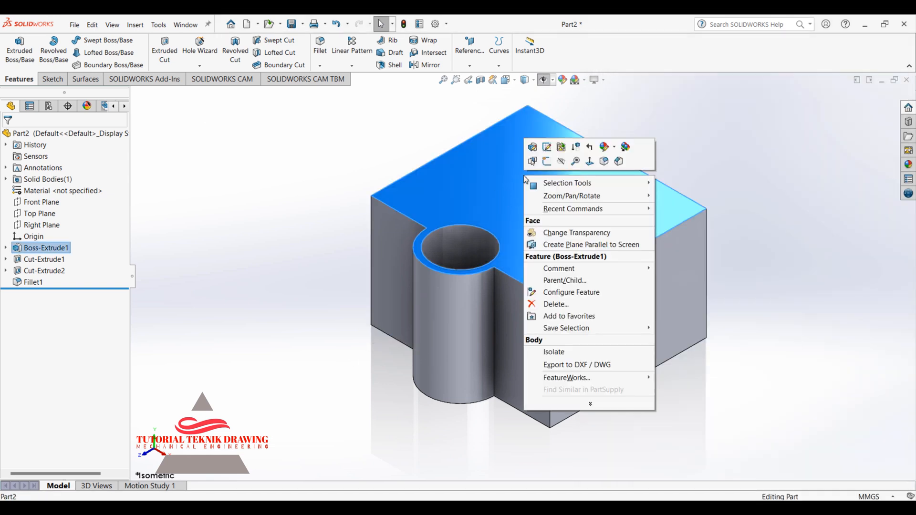
left_click(588, 164)
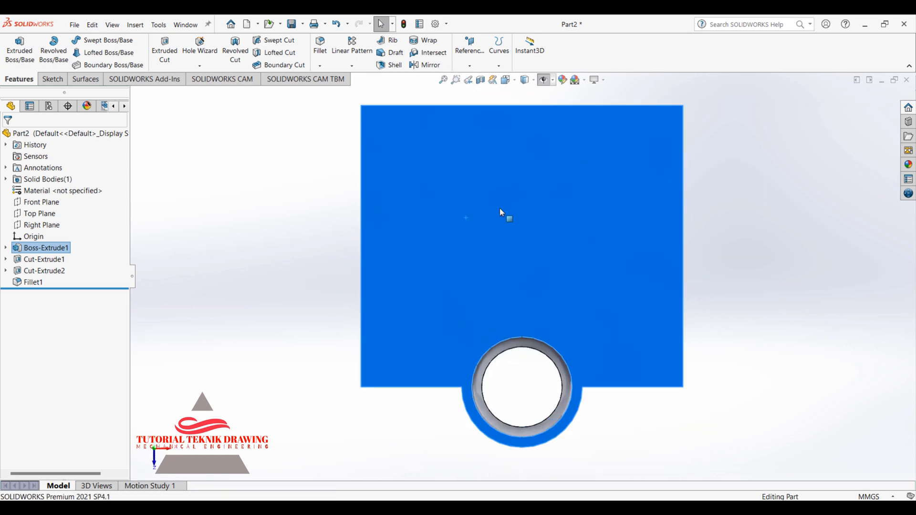
key("alt+Tab")
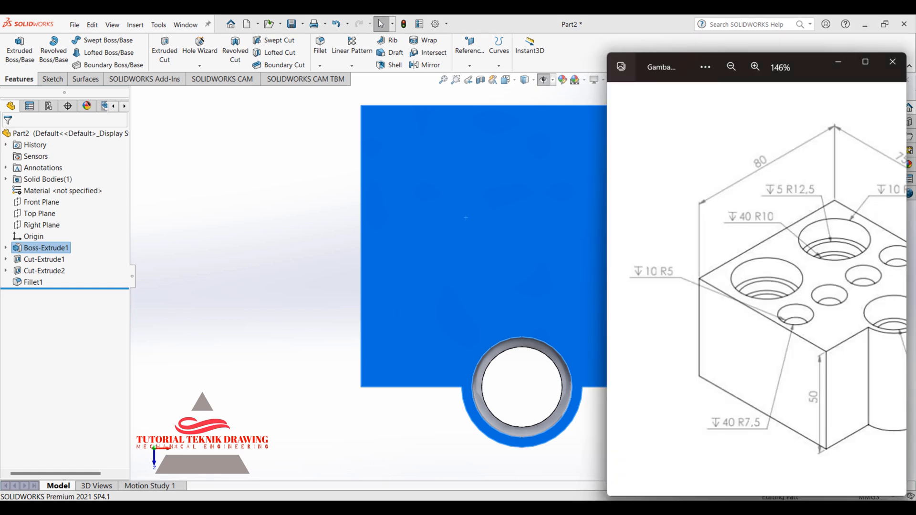
left_click_drag(825, 255, 775, 248)
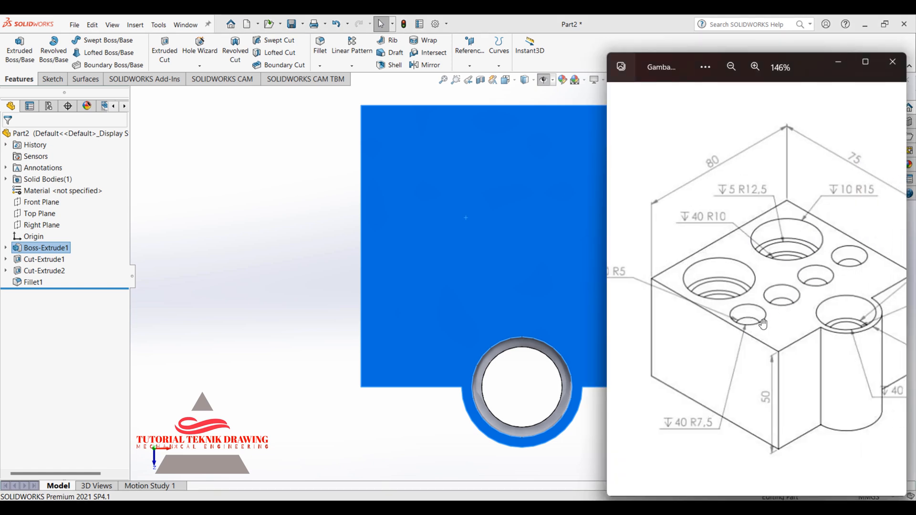
left_click(834, 66)
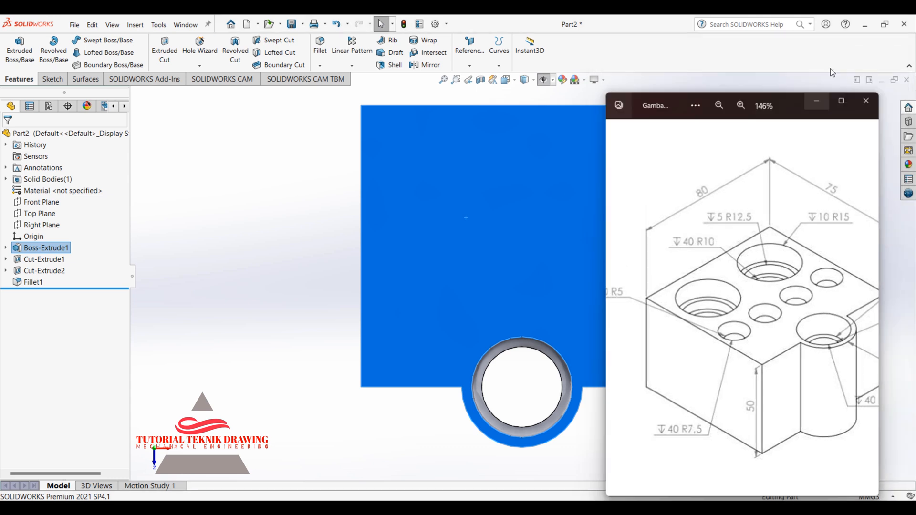
left_click(46, 84)
left_click(89, 40)
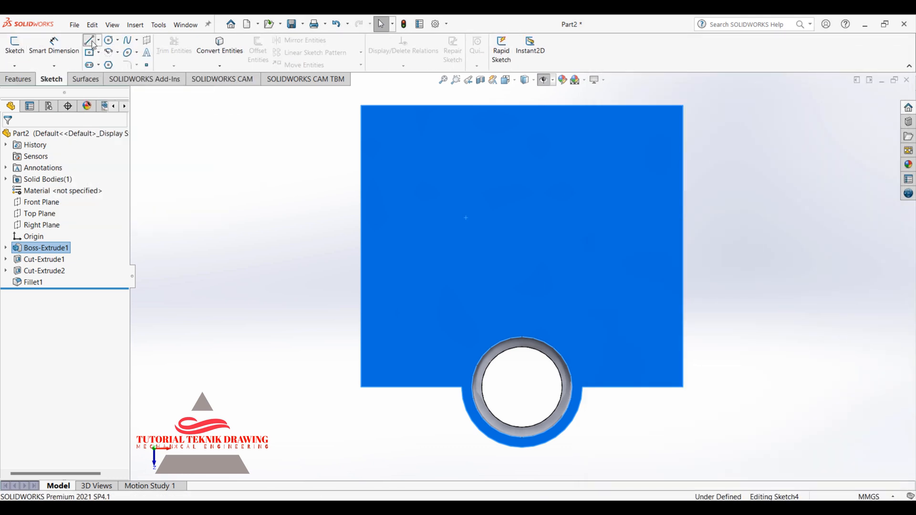
left_click(522, 105)
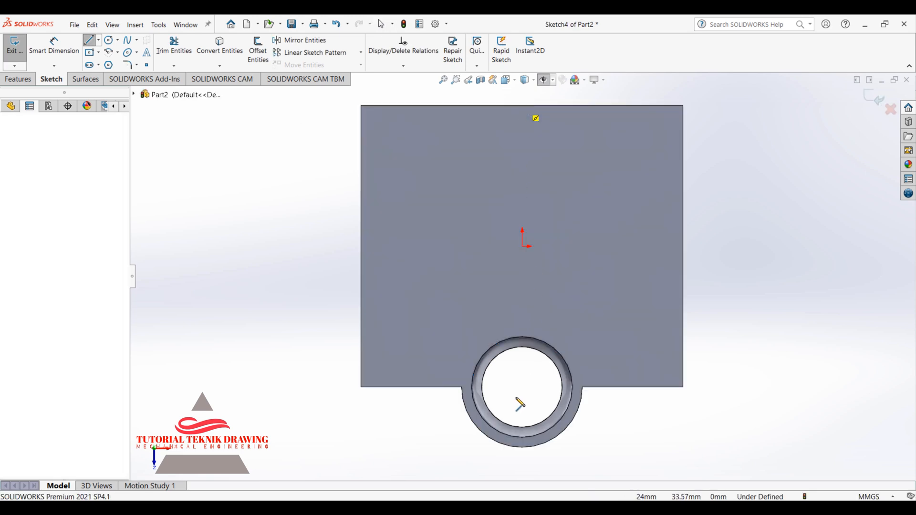
left_click(522, 447)
right_click(525, 394)
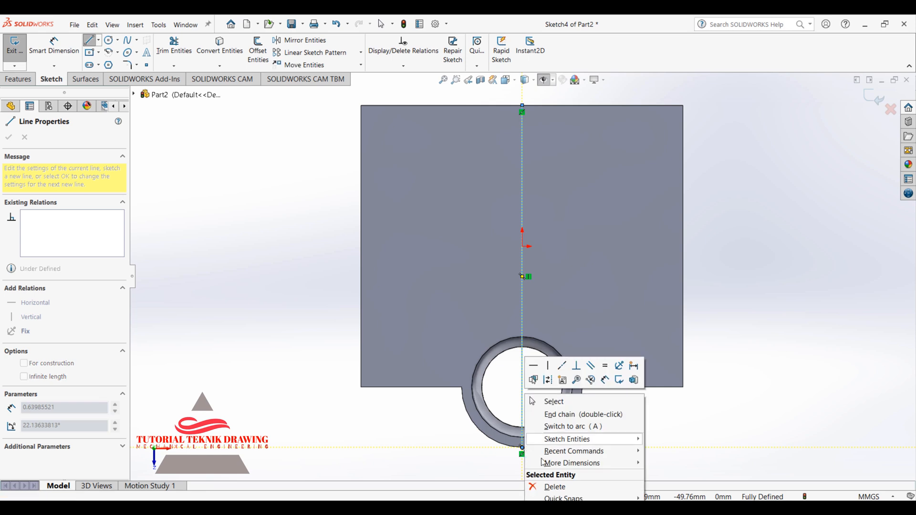
left_click(583, 415)
key("Escape")
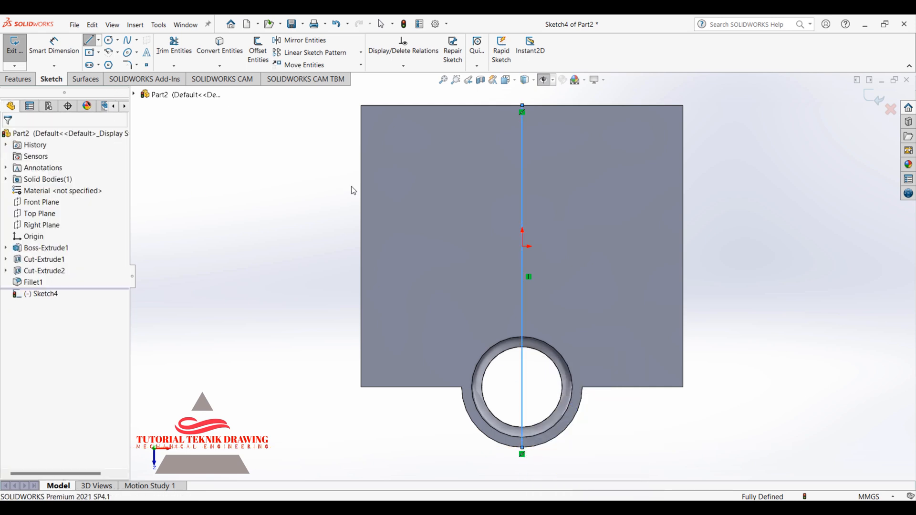
Step: Draw a horizontal line through the origin between the midpoints of the block's two side edges
left_click(90, 41)
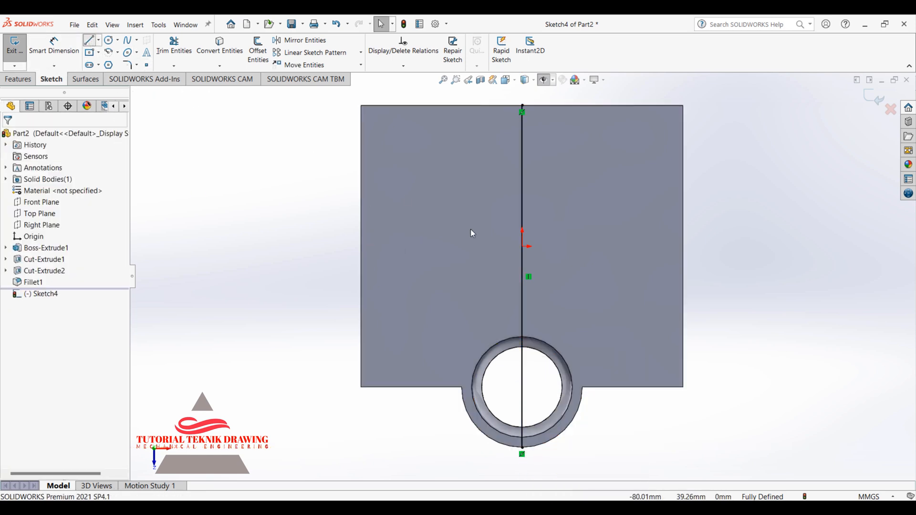
left_click(362, 247)
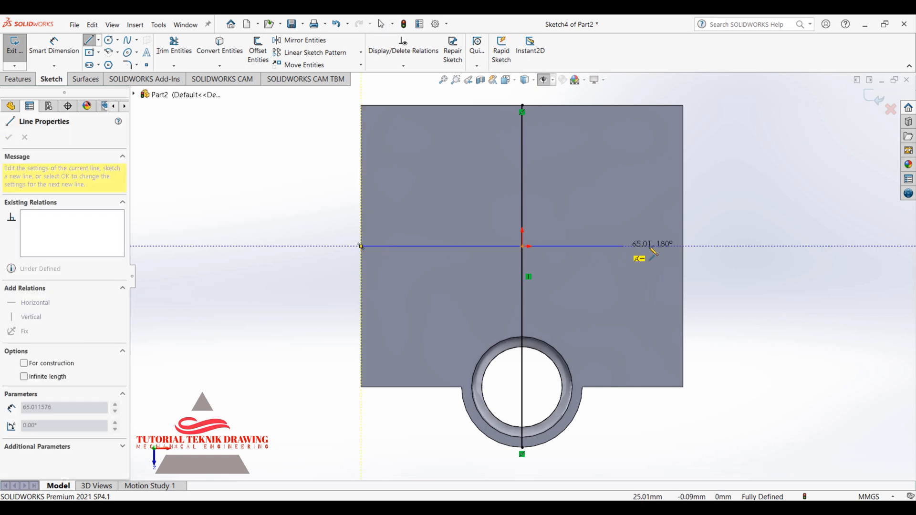
left_click(684, 246)
right_click(685, 249)
left_click(707, 252)
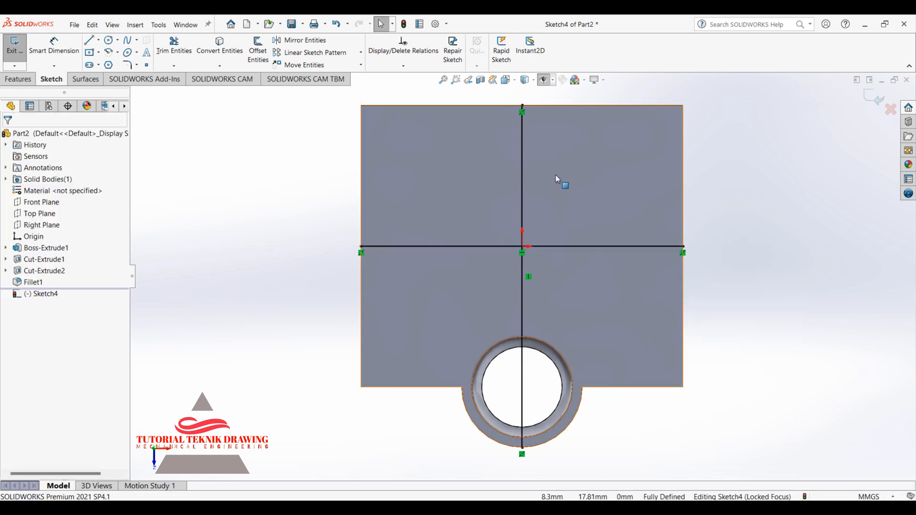
Step: Sketch a circle about 7.9 mm in diameter near the block's left edge, just below the horizontal line
left_click(649, 510)
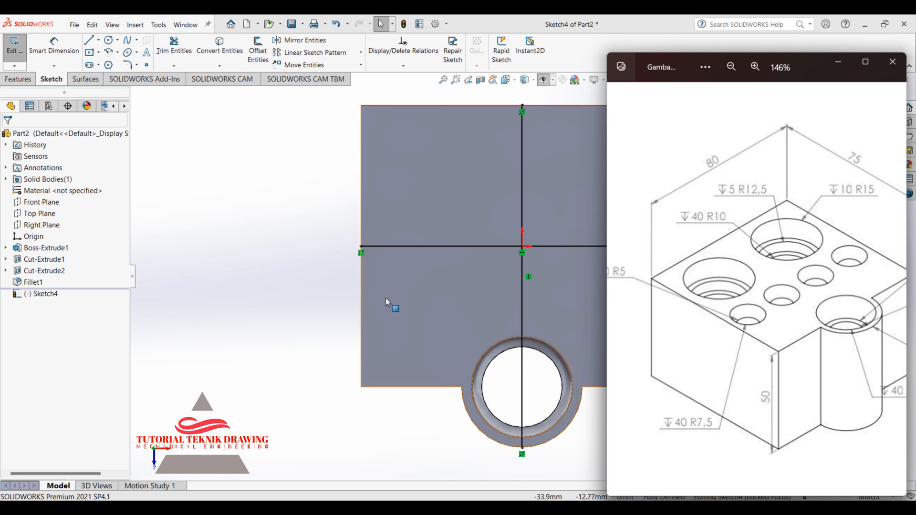
left_click(259, 244)
left_click(109, 42)
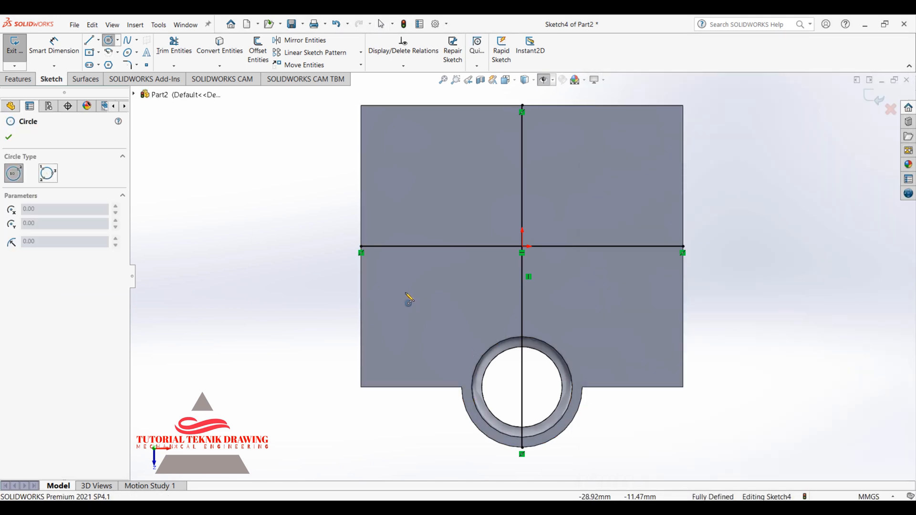
left_click(388, 288)
left_click(405, 287)
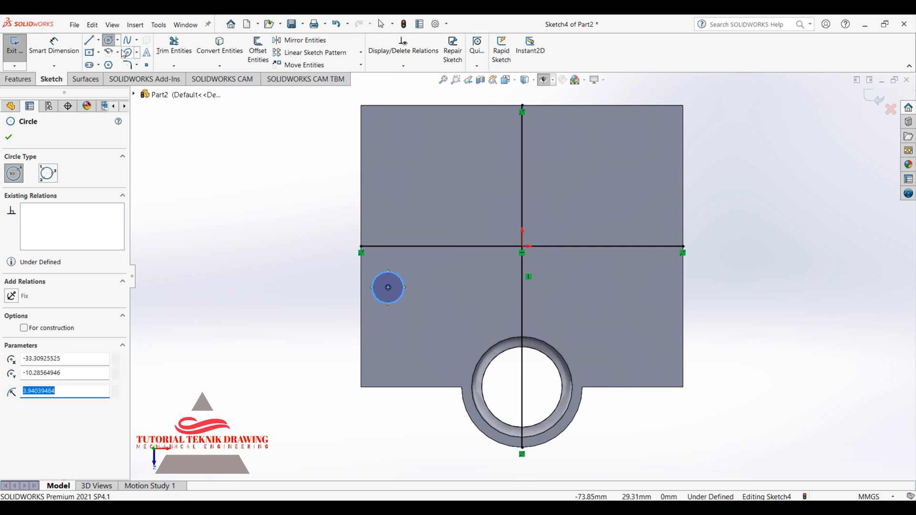
Step: Set the diameter of the circle near the block's left edge to 10 mm, consulting the reference drawing
left_click(54, 47)
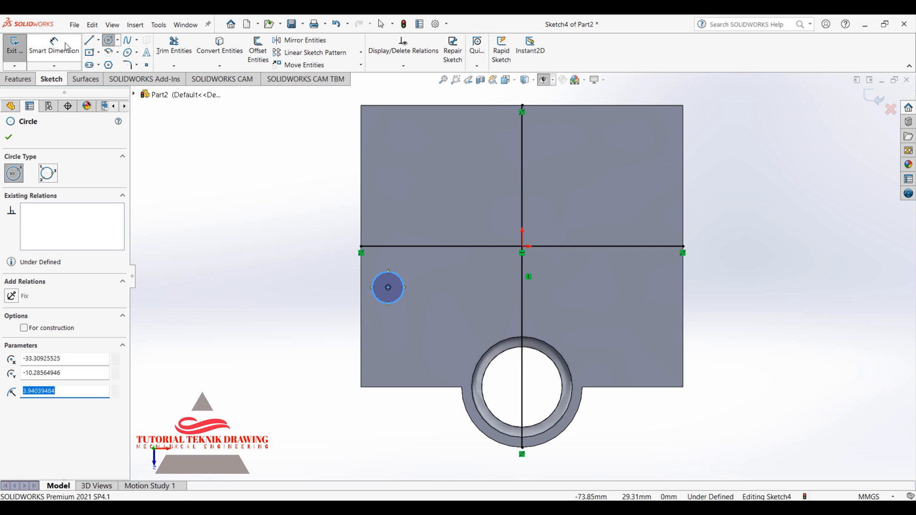
left_click(426, 340)
key("alt+Tab")
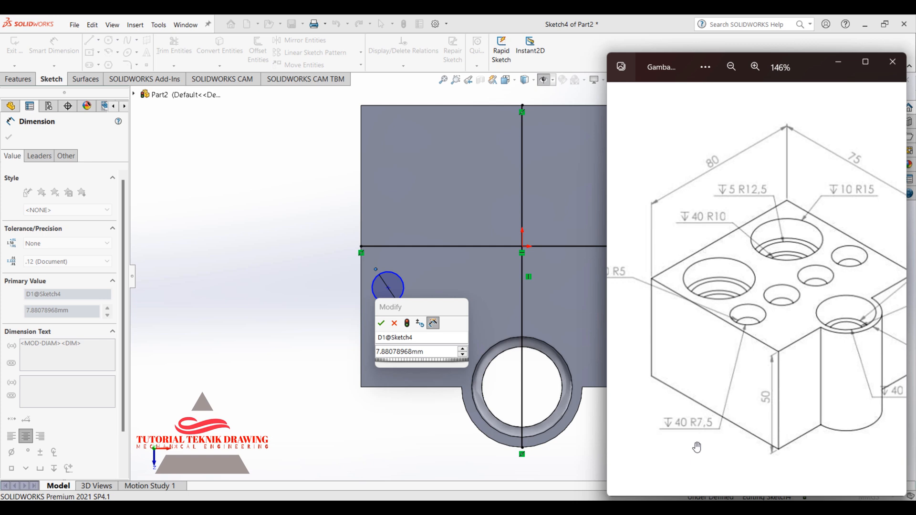
left_click_drag(697, 448, 741, 450)
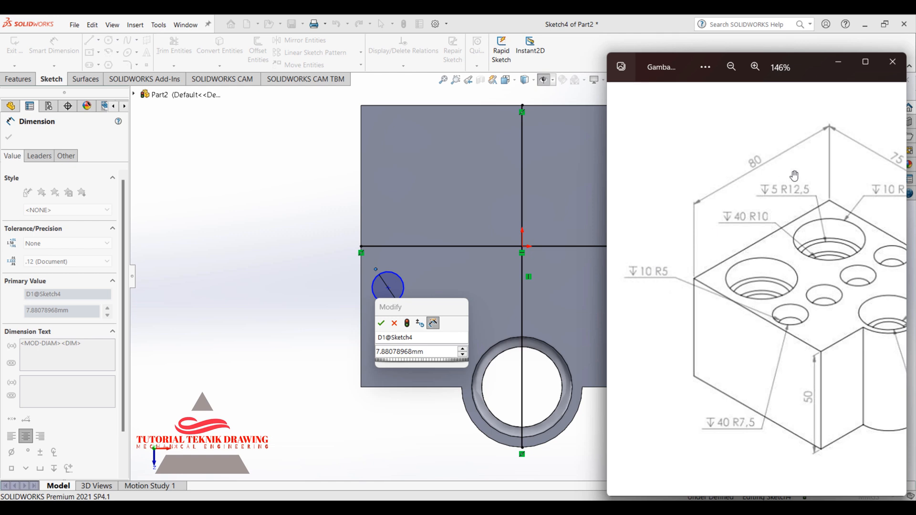
left_click(419, 352)
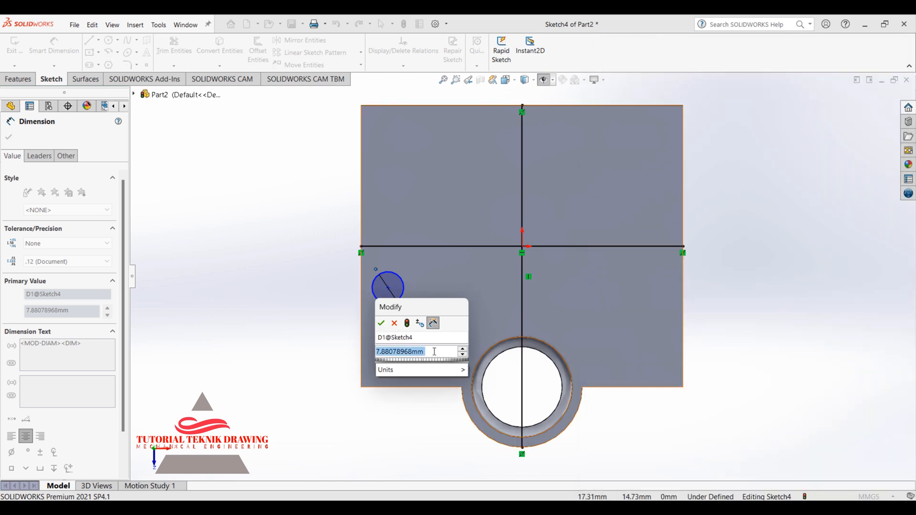
type("10")
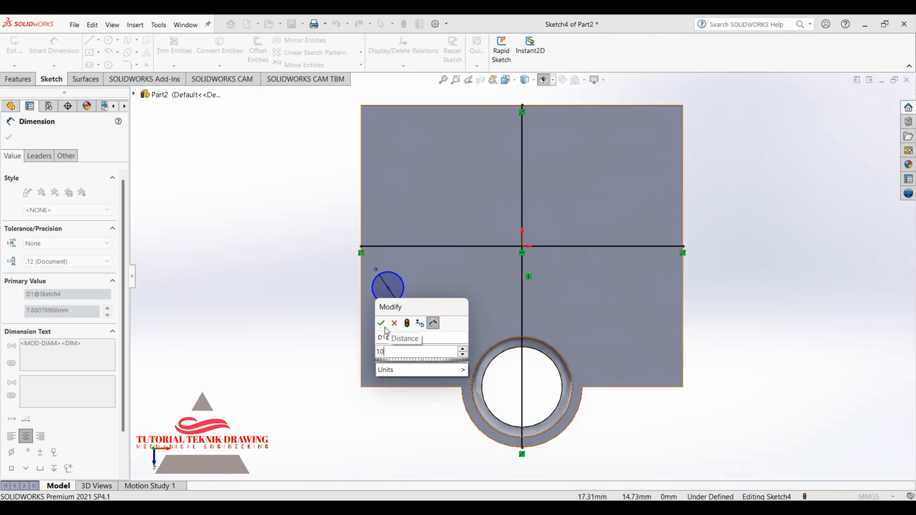
left_click(382, 325)
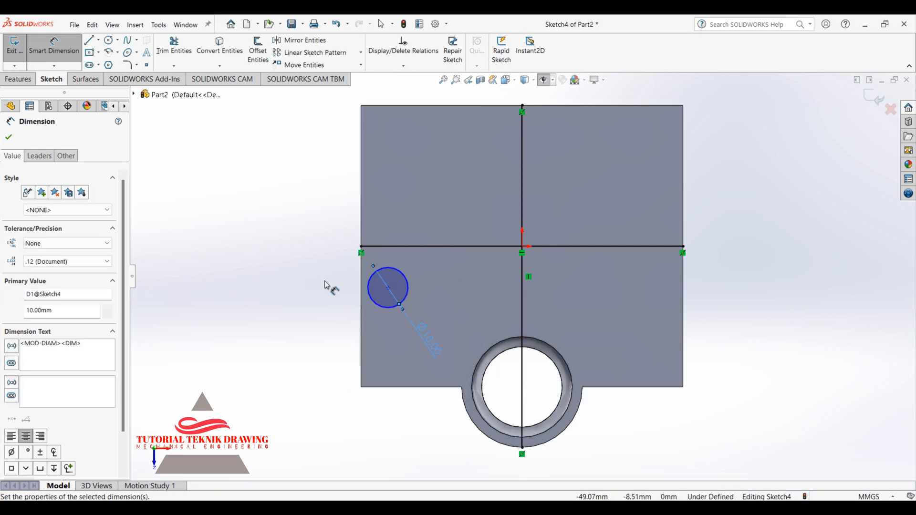
Step: Dimension the circle's center 10 mm horizontally from the block's left edge
left_click(389, 288)
left_click(362, 287)
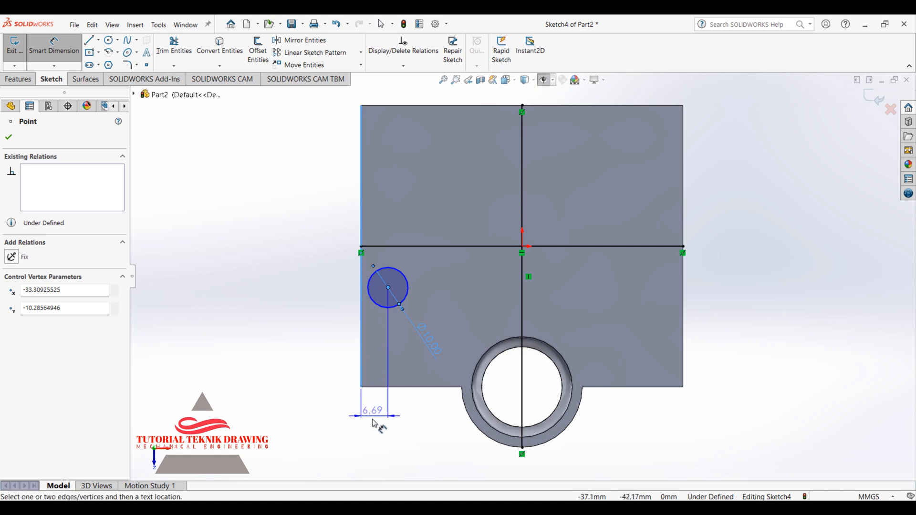
left_click(384, 430)
type("1")
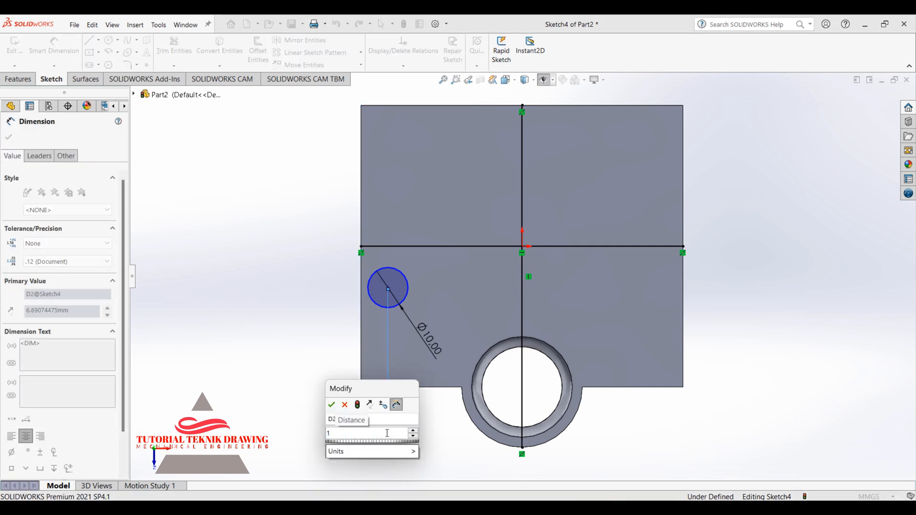
type("0")
key("Return")
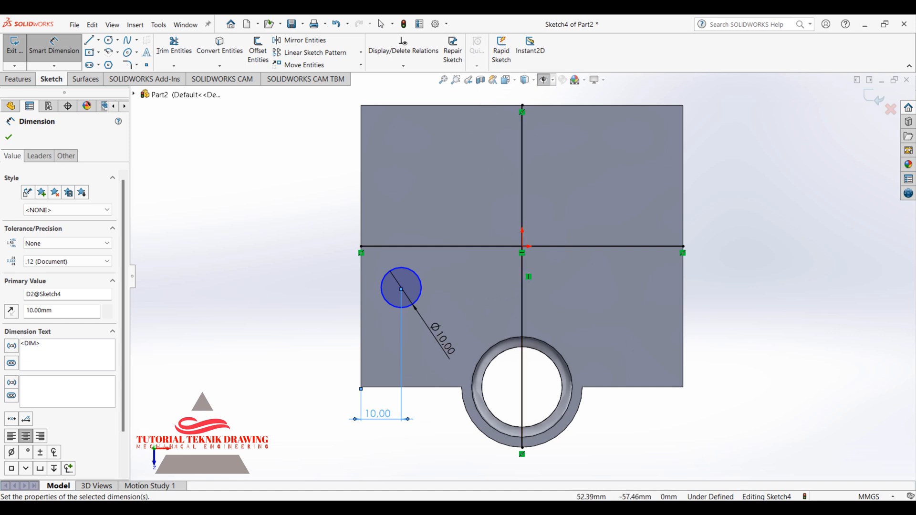
Step: Dimension the circle's center 15 mm below the horizontal line through the origin
key("alt+Tab")
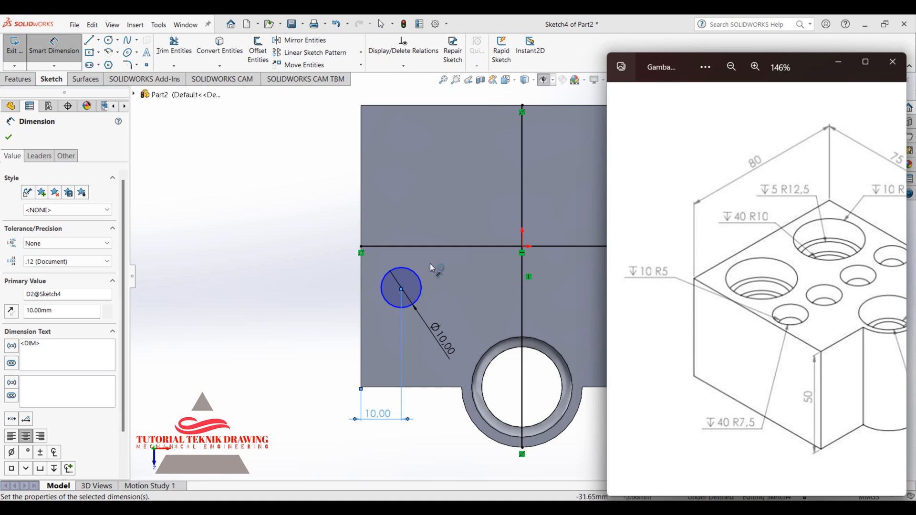
left_click(109, 40)
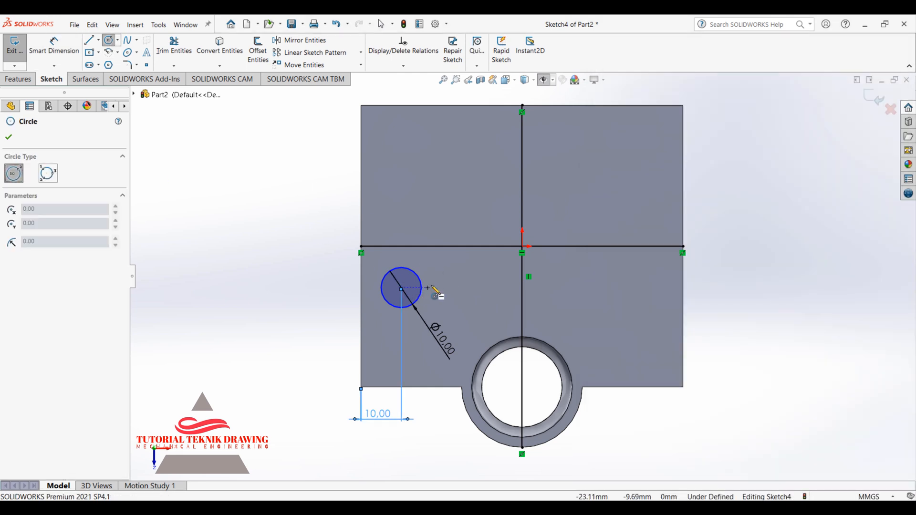
left_click(54, 48)
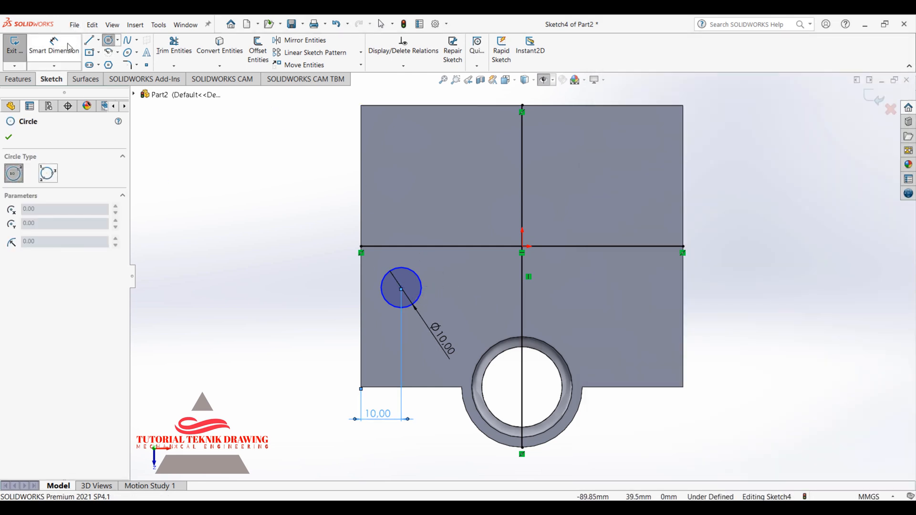
left_click(413, 247)
left_click(401, 288)
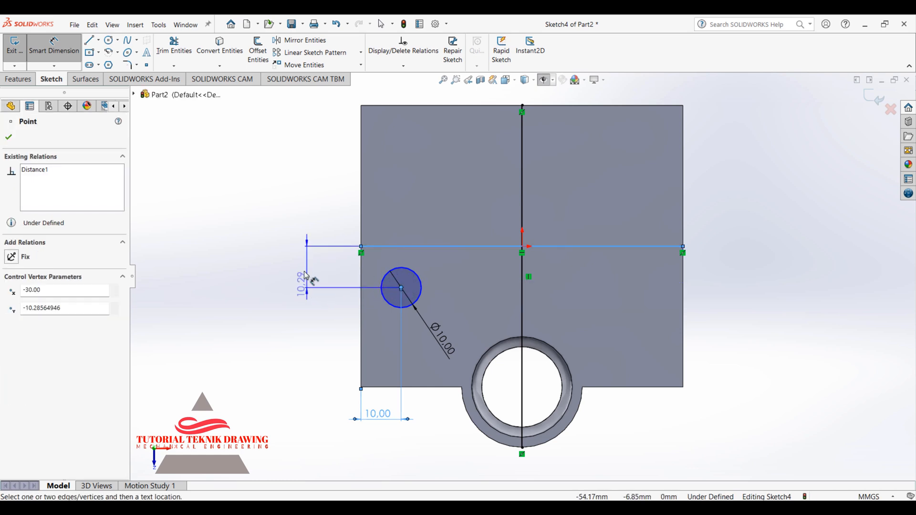
left_click(309, 269)
type("15")
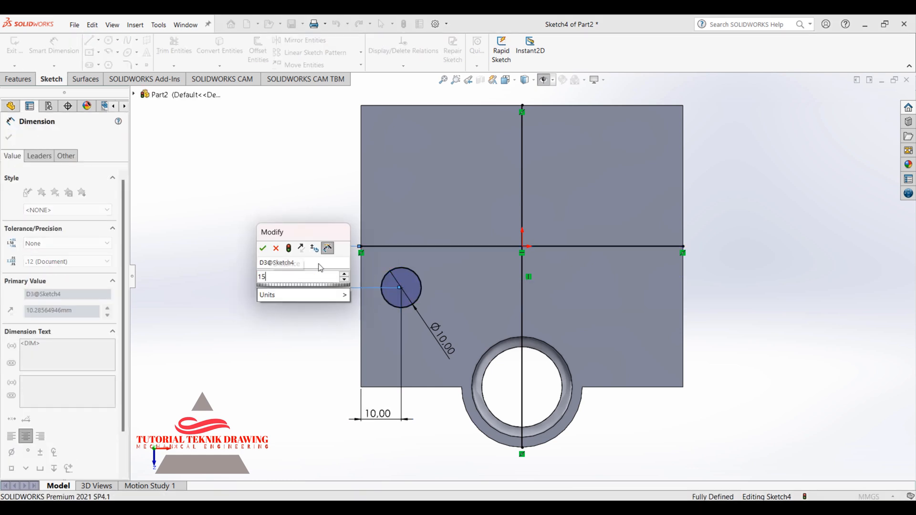
key("Return")
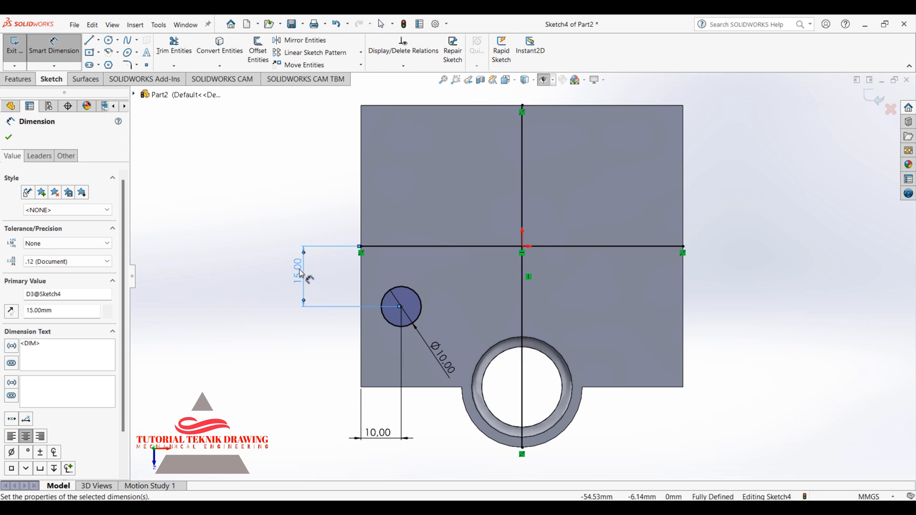
Step: Change the circle's vertical distance from the horizontal line to 10 mm
left_click(311, 287)
type("15")
key("Return")
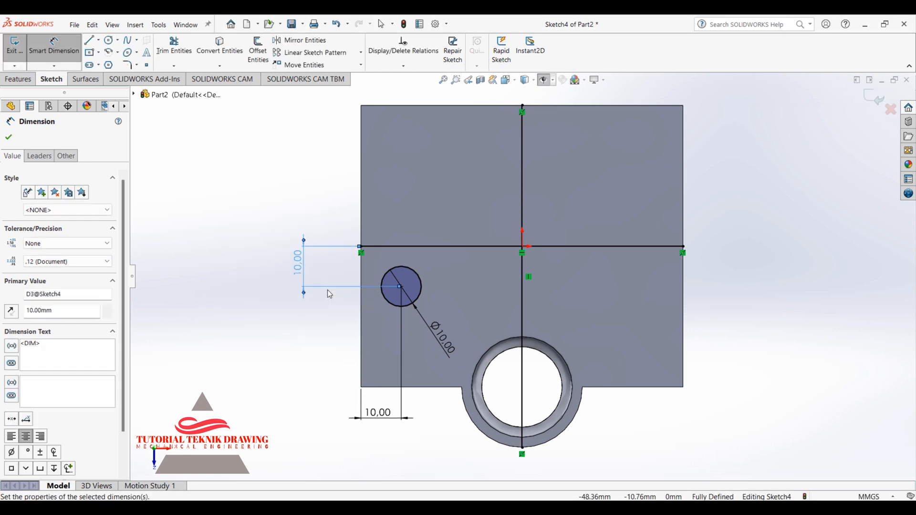
Step: Sketch a second circle level with the first, between it and the vertical center line, and set its diameter to 10 mm
left_click(109, 40)
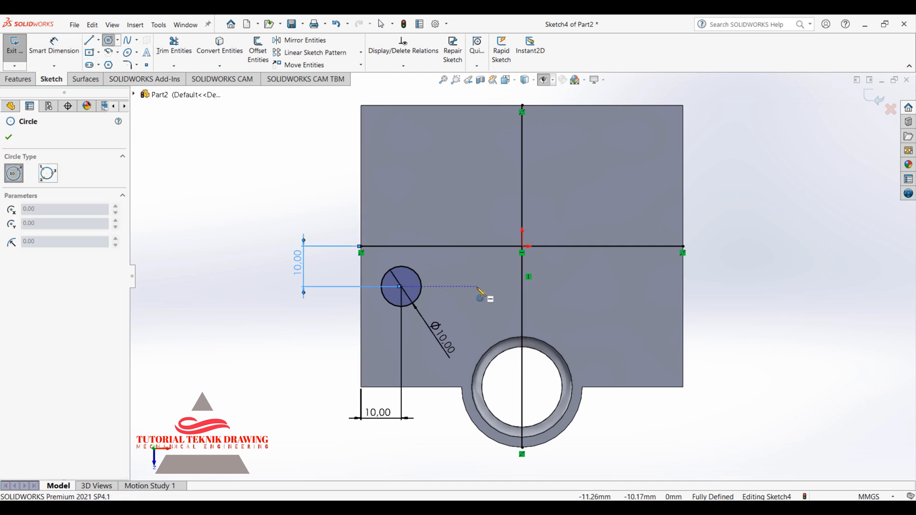
left_click(477, 286)
left_click(496, 287)
left_click(54, 48)
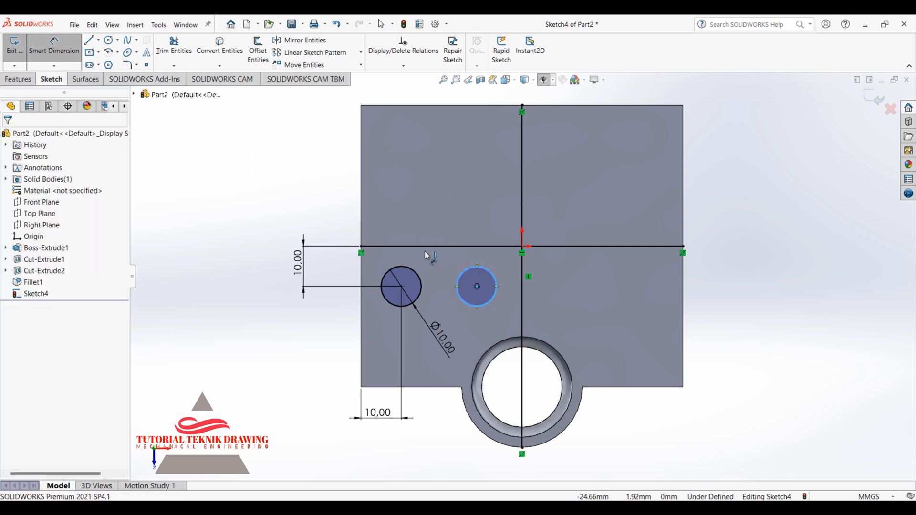
left_click(465, 271)
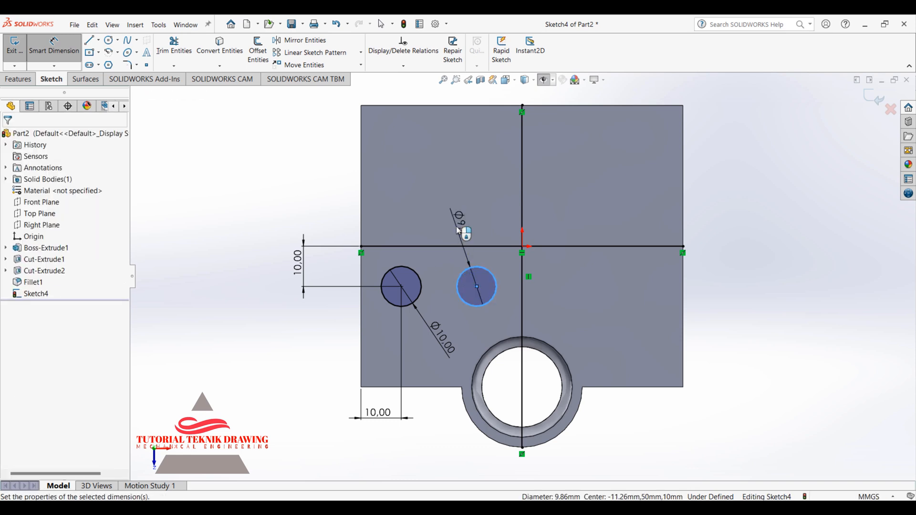
left_click(457, 231)
type("10")
key("Return")
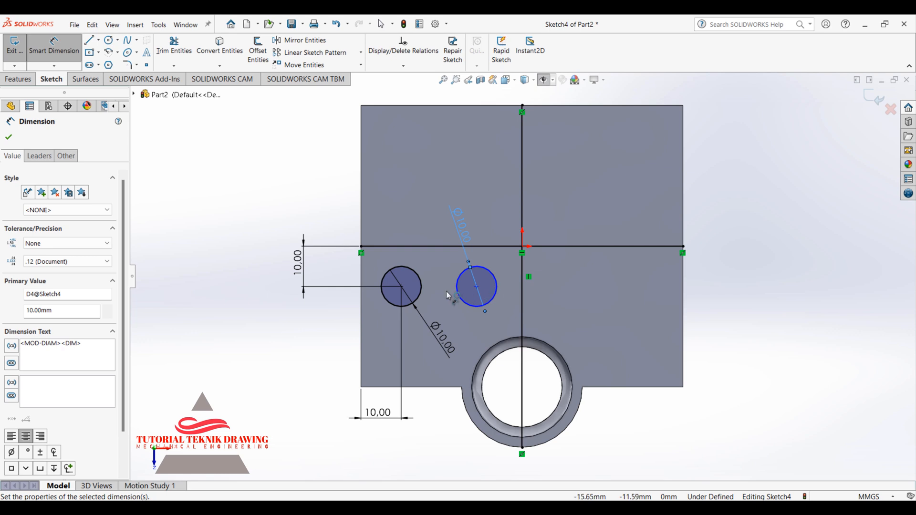
Step: Dimension the second circle's center 10 mm from the vertical center line
left_click(477, 287)
left_click(520, 286)
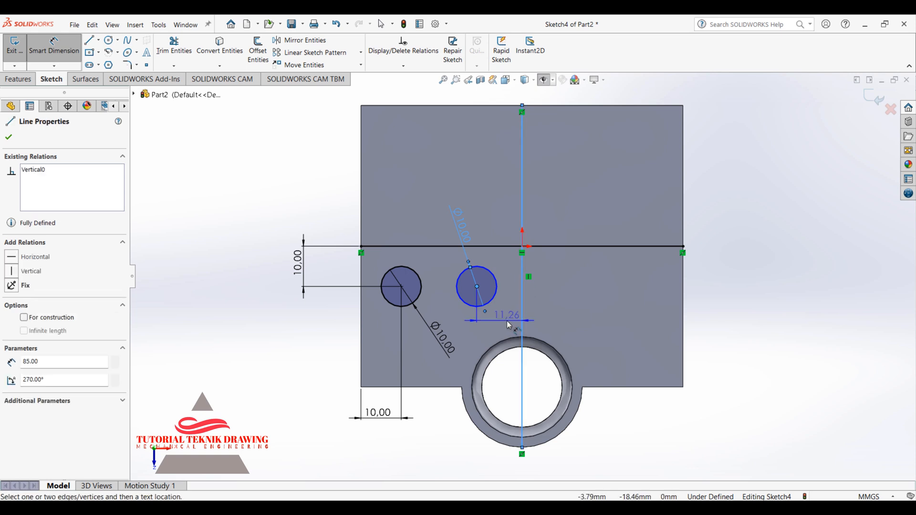
left_click(507, 321)
type("0")
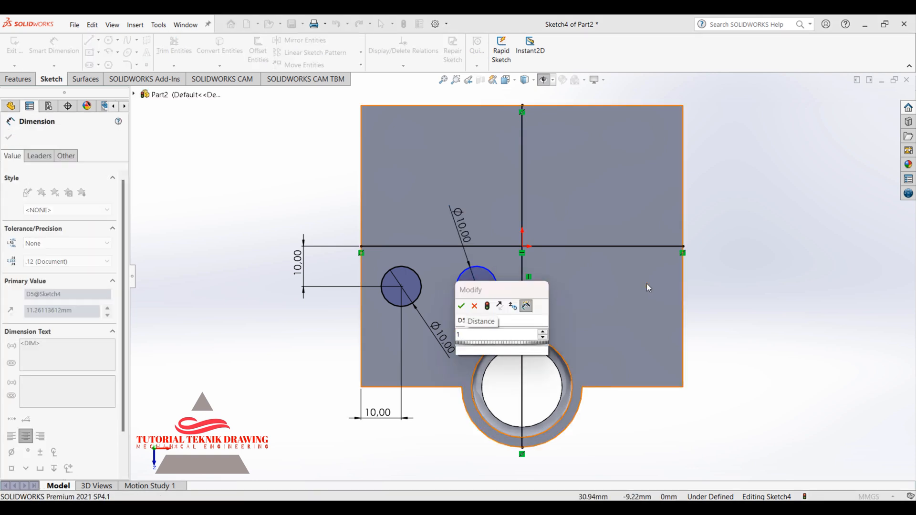
key("Return")
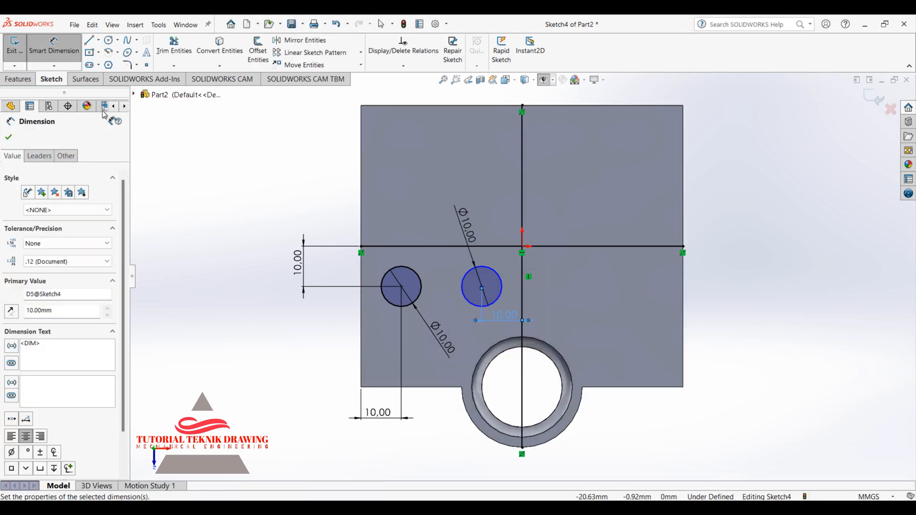
Step: Draw a vertical line between the two circles, from the horizontal center line down to the block's lower edge
left_click(89, 39)
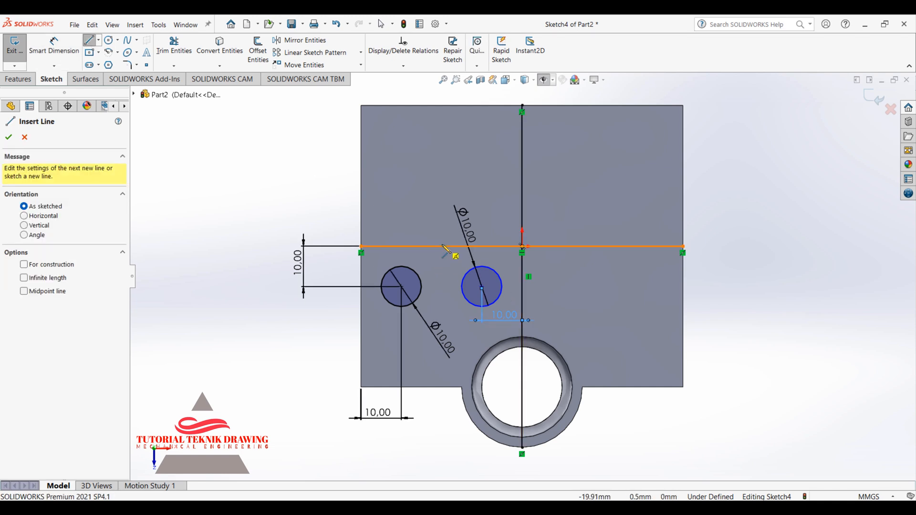
left_click(442, 246)
left_click(442, 387)
right_click(444, 392)
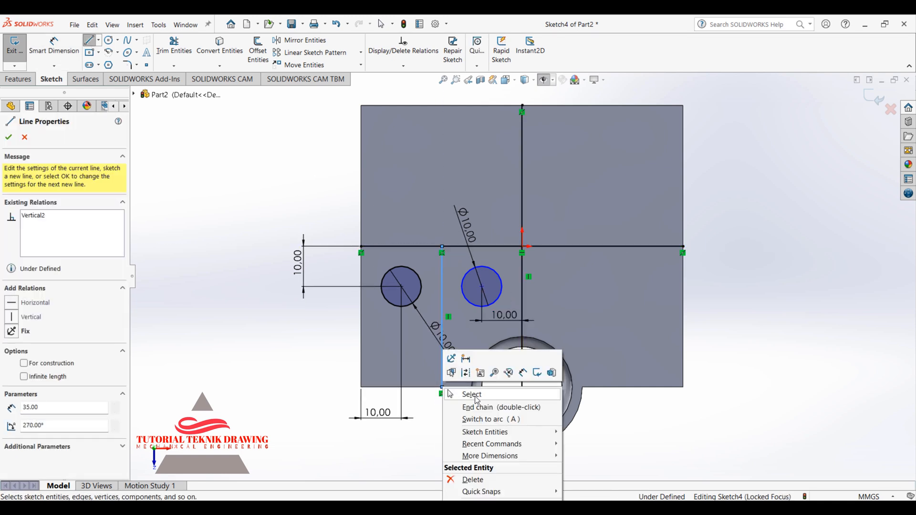
left_click(477, 407)
key("Escape")
Step: Dimension the new vertical line 20 mm from the block's left edge
left_click(42, 45)
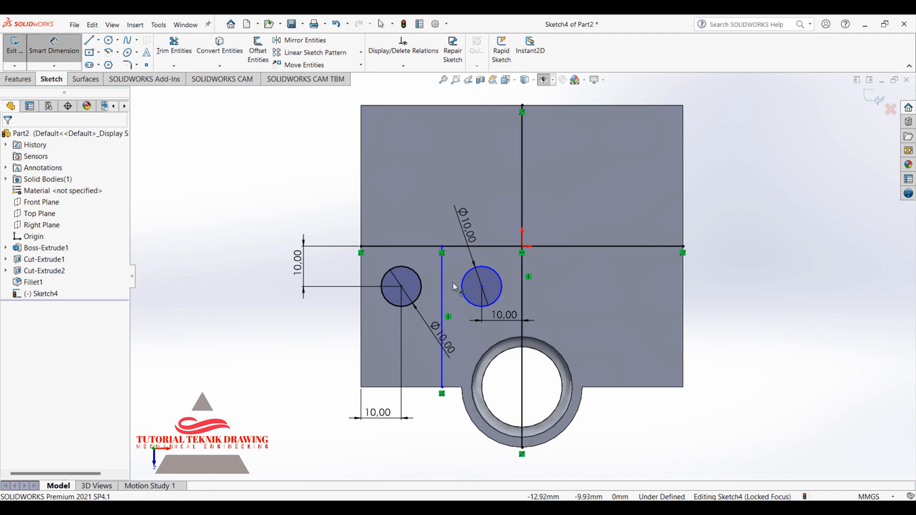
left_click(442, 286)
left_click(361, 277)
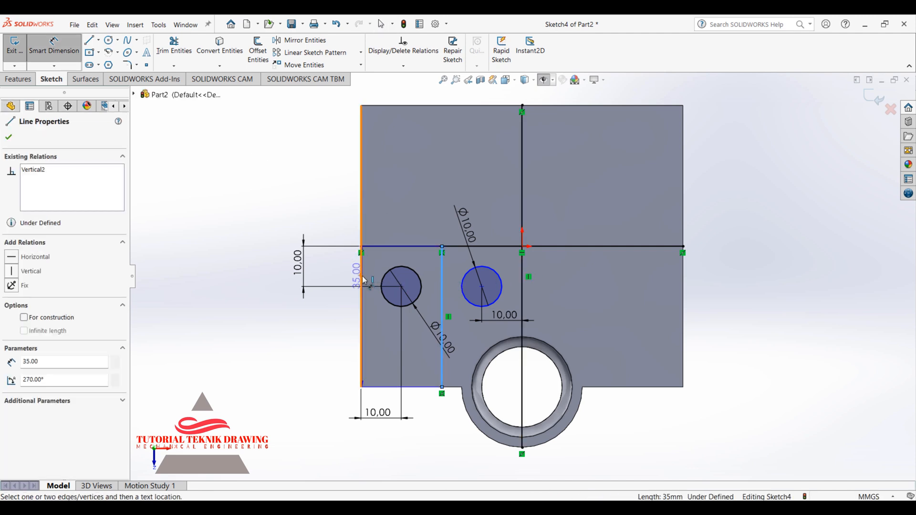
left_click(409, 186)
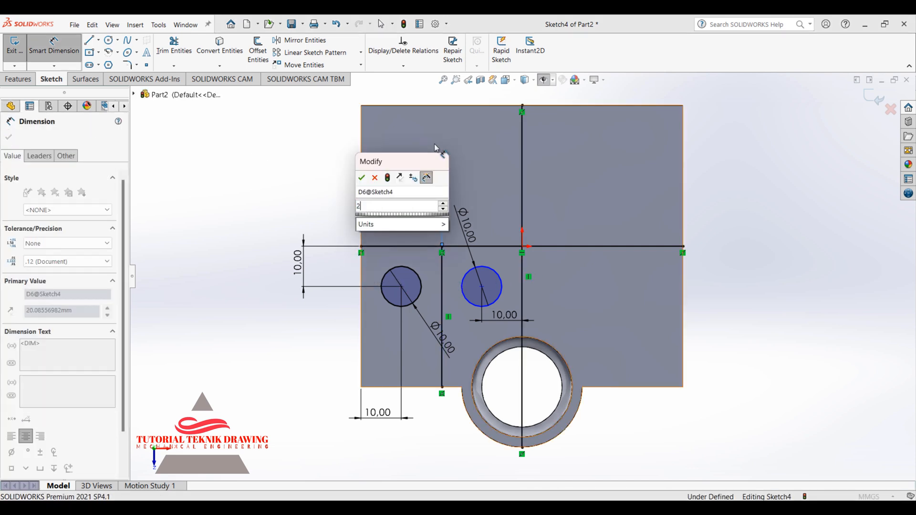
key("Return")
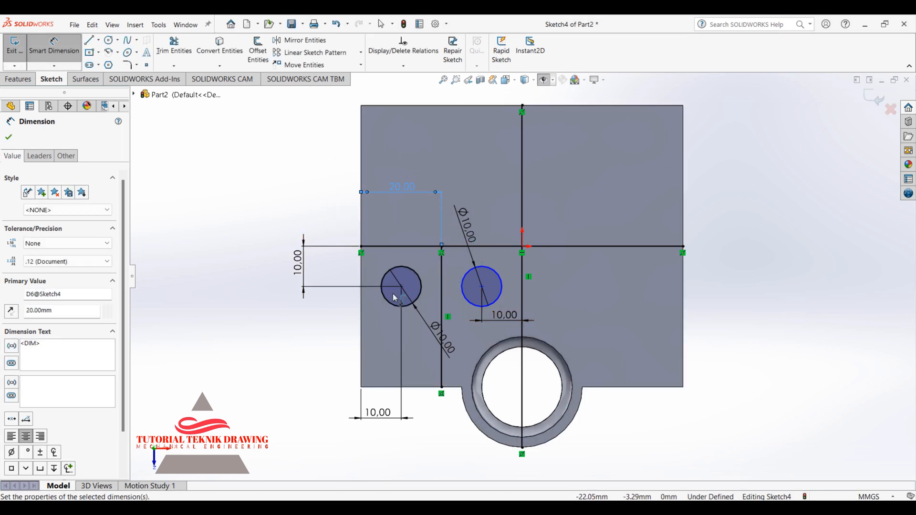
Step: Check the small holes in the reference drawing and mirror both 10 mm circles about the vertical center line, keeping the originals
left_click(684, 508)
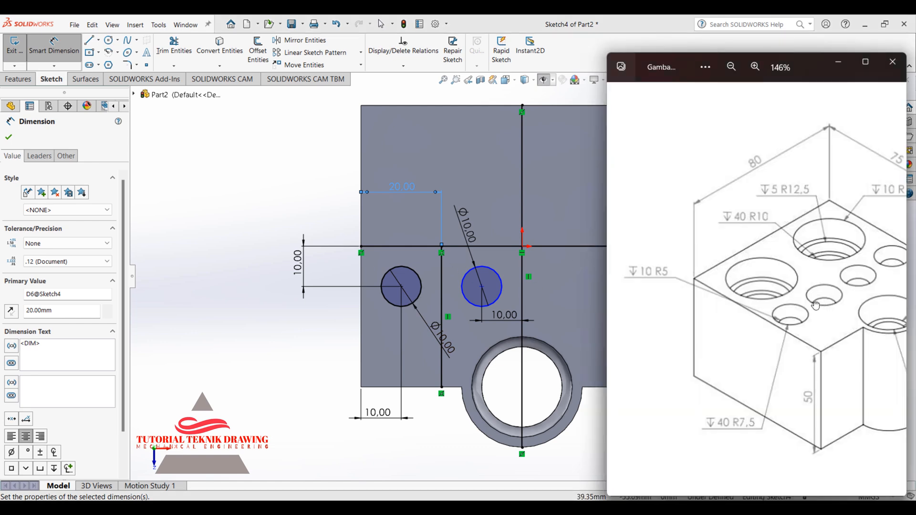
left_click_drag(816, 306, 742, 307)
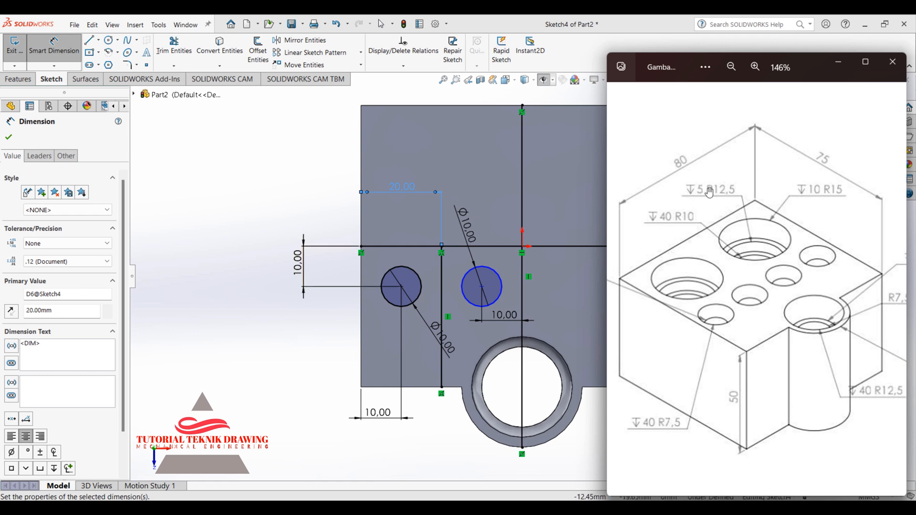
left_click(846, 62)
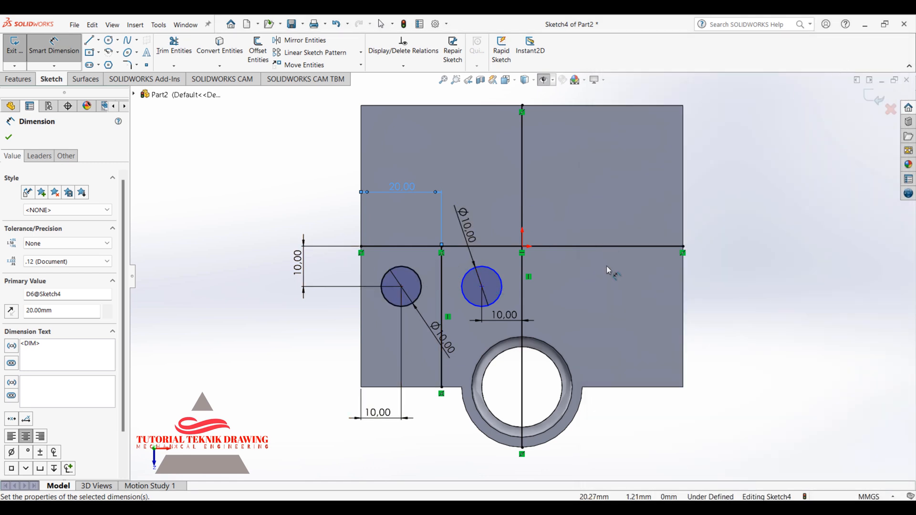
left_click(309, 43)
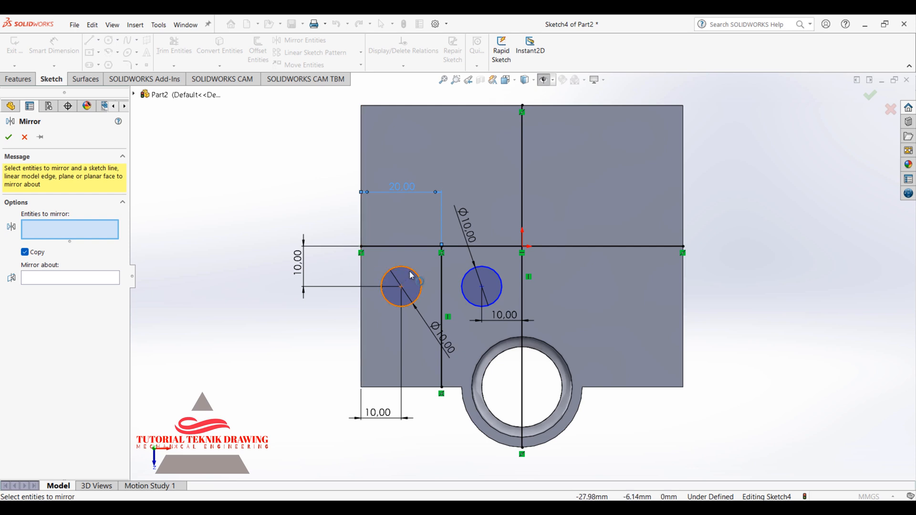
left_click(423, 279)
left_click(464, 281)
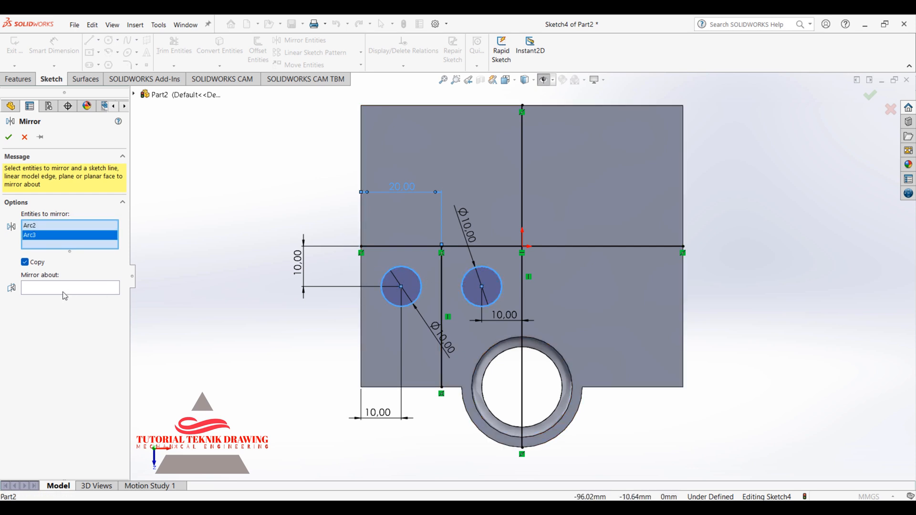
left_click(27, 285)
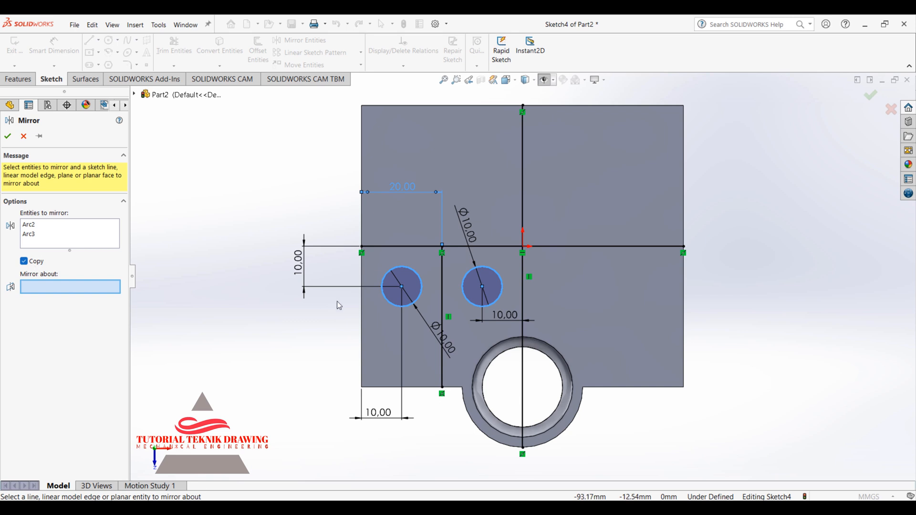
left_click(525, 182)
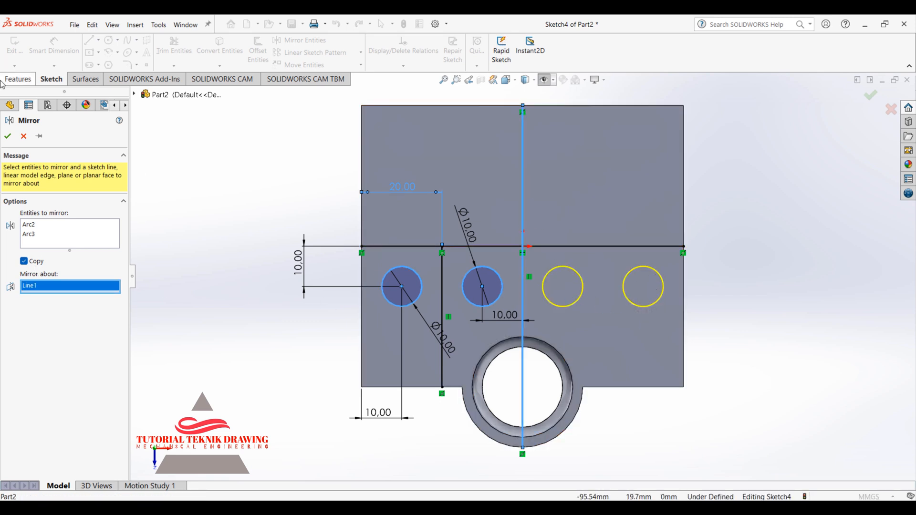
left_click(8, 136)
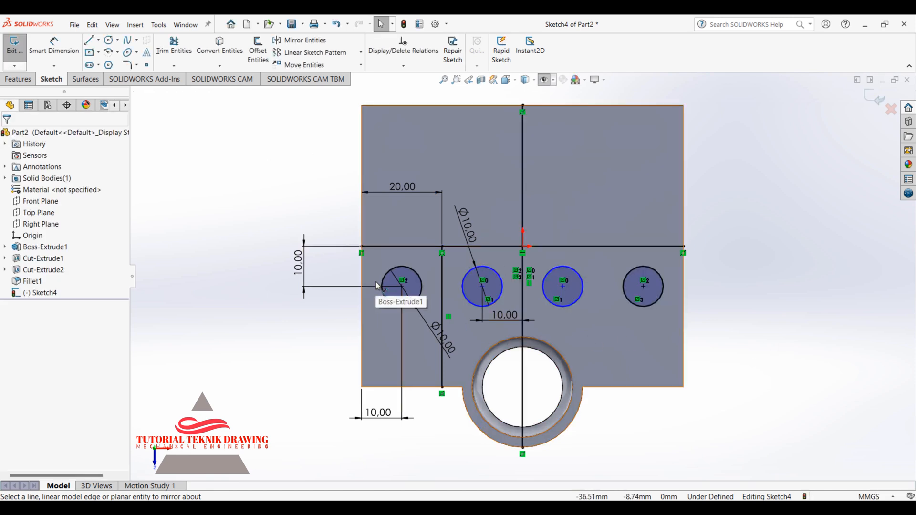
Step: Sketch a circle of about 8 mm radius in the upper-right quadrant of the block's top face, following the reference drawing
left_click(631, 508)
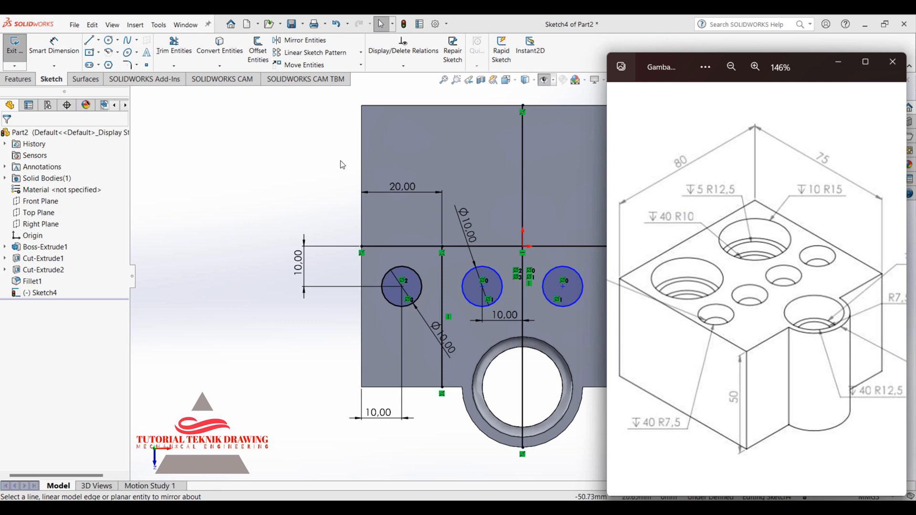
left_click(176, 138)
left_click(109, 40)
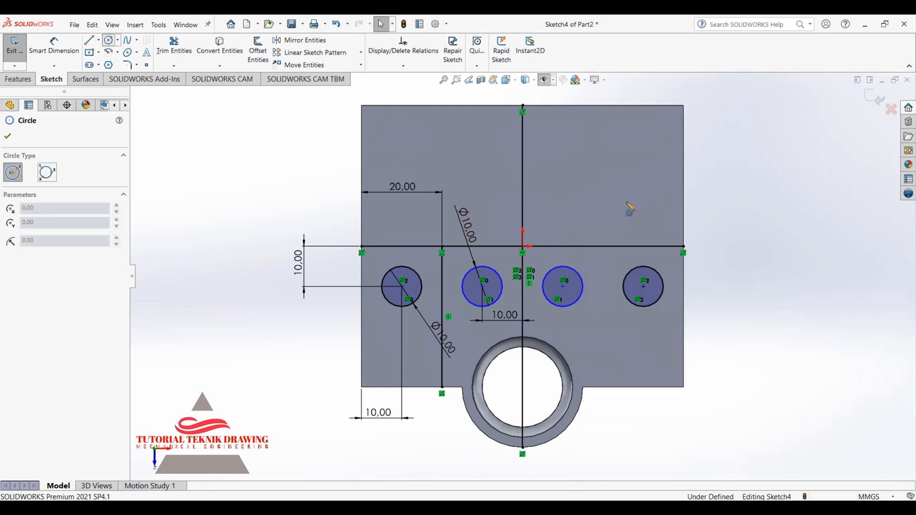
left_click(607, 174)
left_click(616, 144)
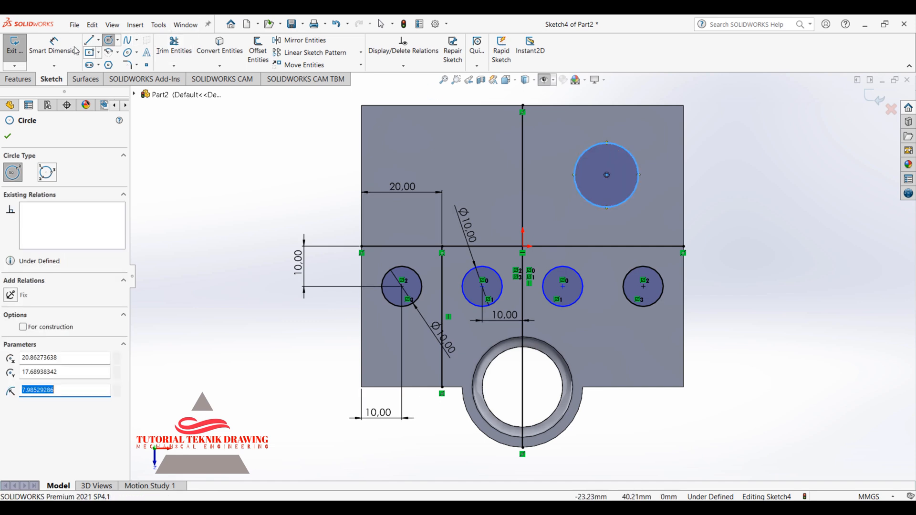
Step: Dimension the large circle's center 20 mm from the vertical center line
left_click(54, 48)
left_click(606, 174)
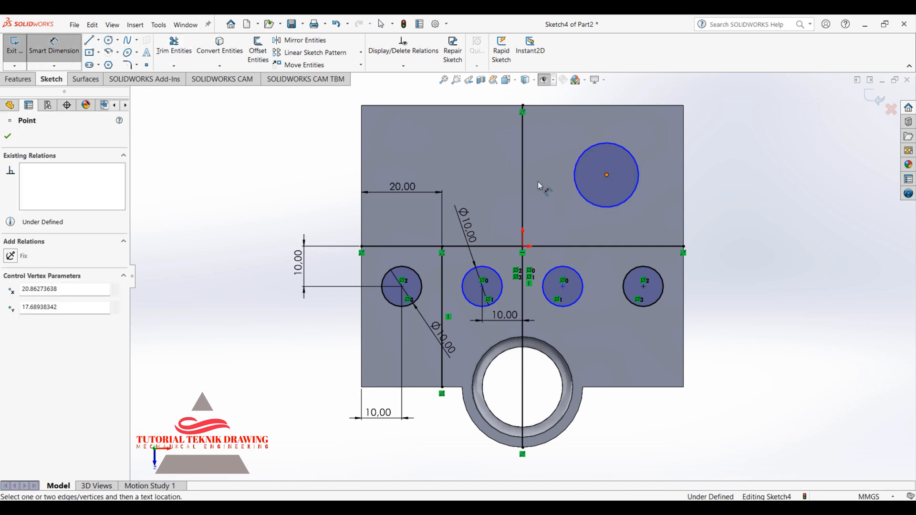
left_click(525, 181)
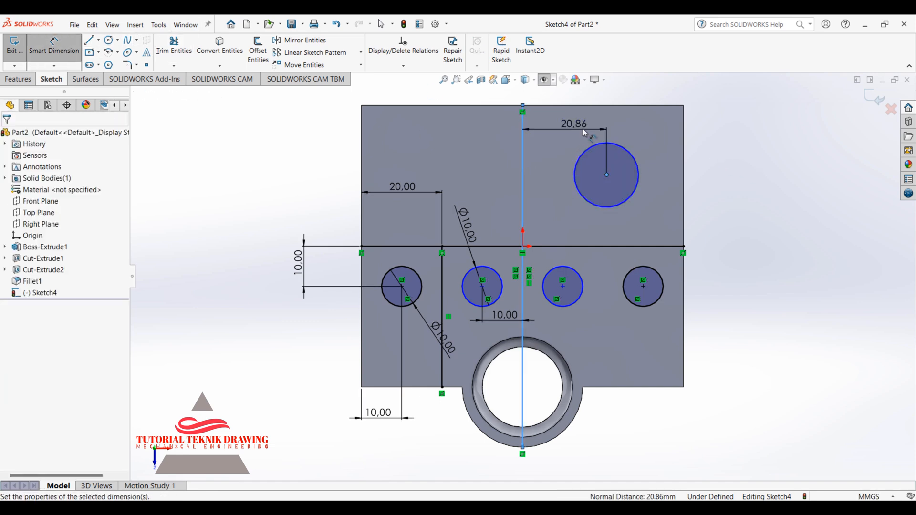
left_click(582, 128)
type("20")
key("Return")
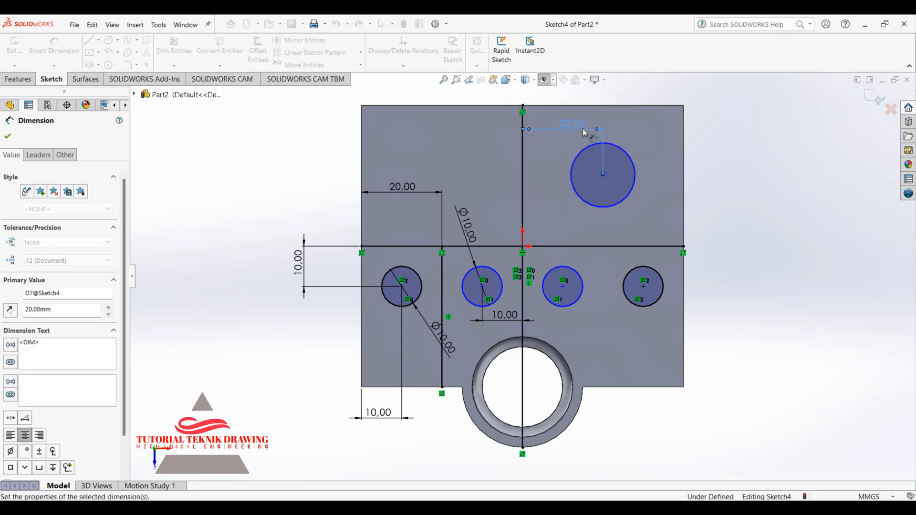
Step: Consult the reference drawing and calculate half of the block's 75 mm side in Calculator
left_click(614, 502)
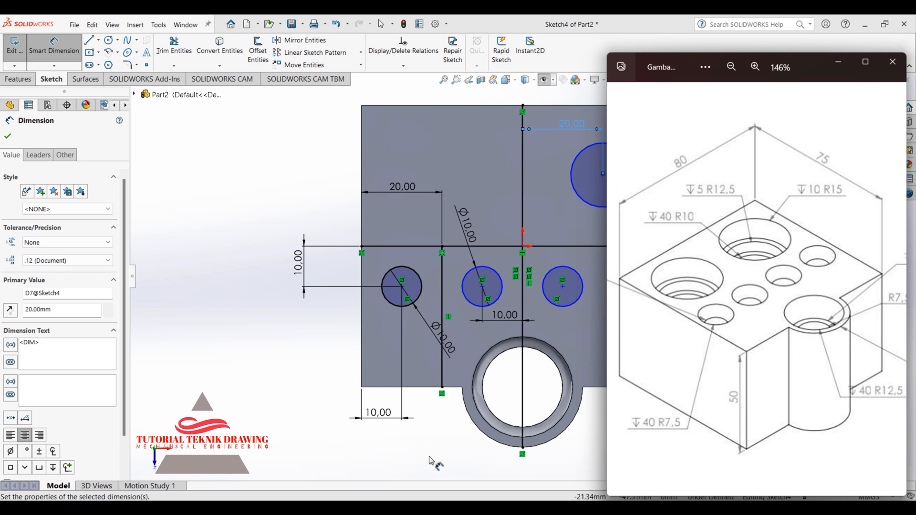
left_click(411, 507)
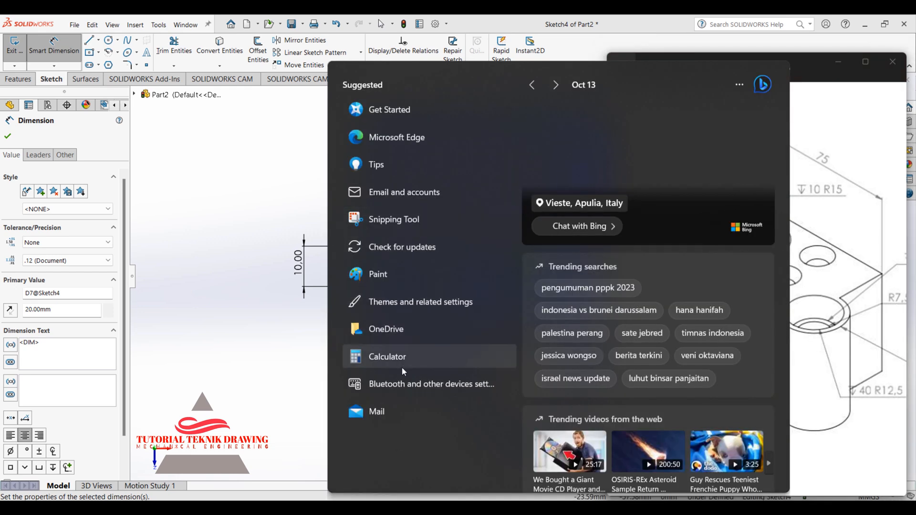
left_click(400, 360)
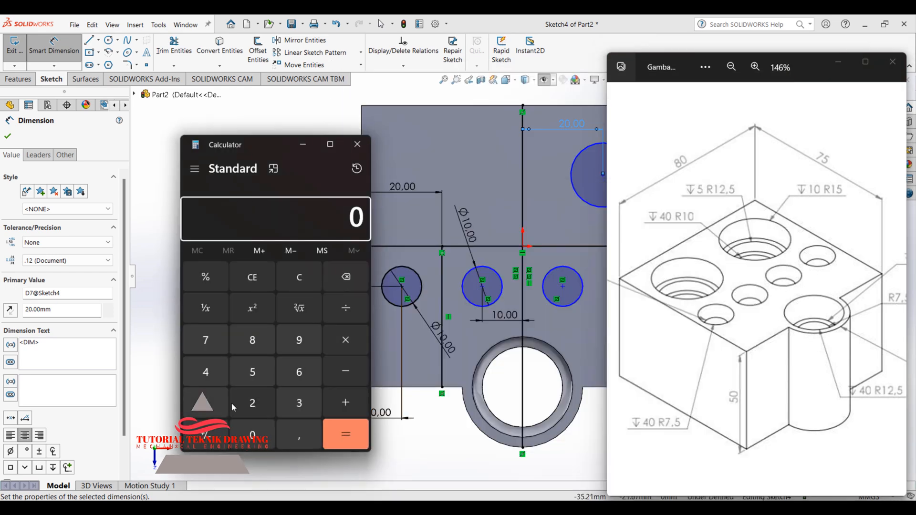
left_click(210, 340)
left_click(252, 372)
left_click(341, 310)
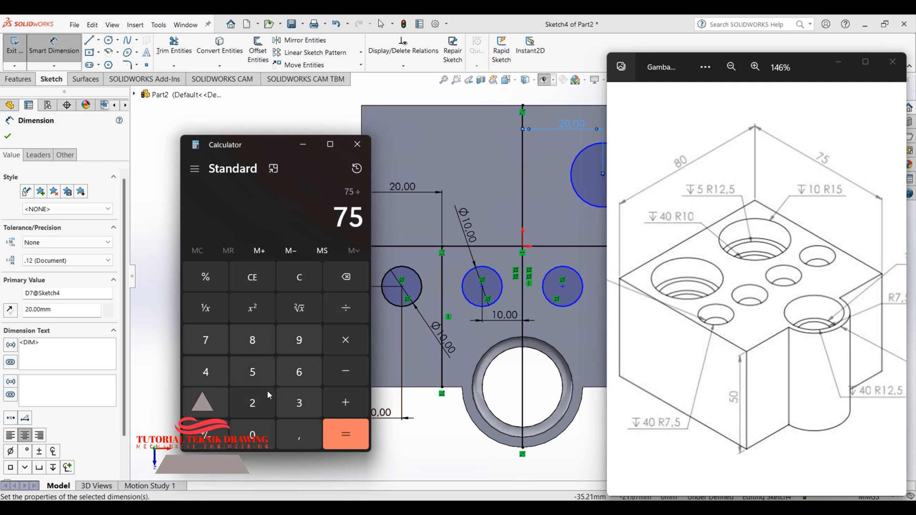
left_click(255, 402)
left_click(334, 432)
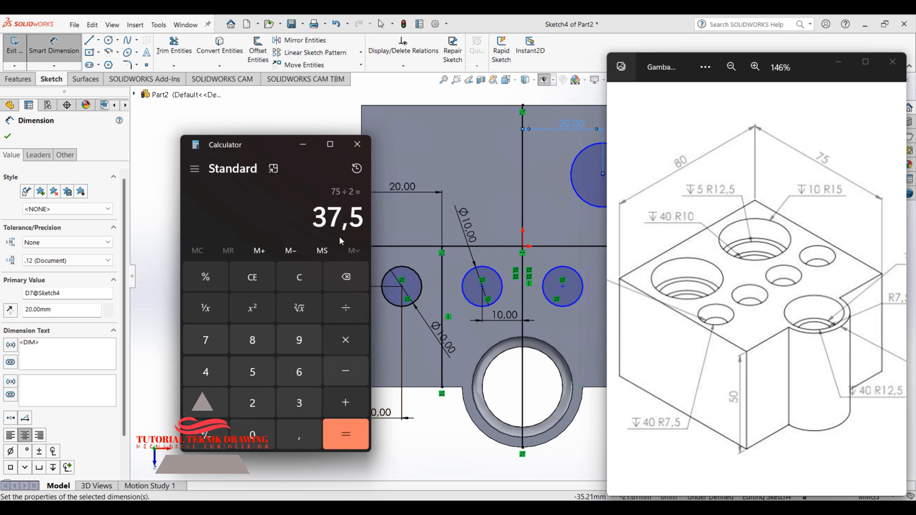
left_click(306, 145)
left_click(838, 62)
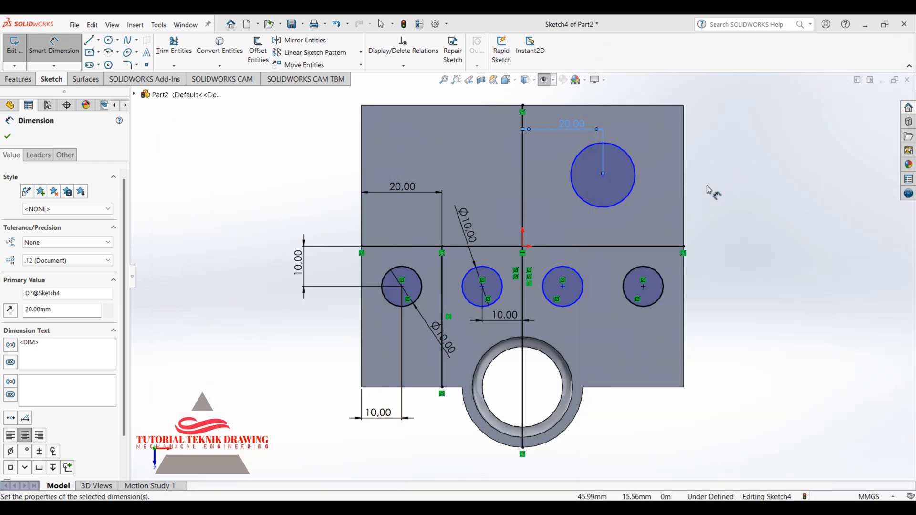
Step: Try to dimension the large circle's center from the block's right edge, and undo the last two changes
left_click(685, 197)
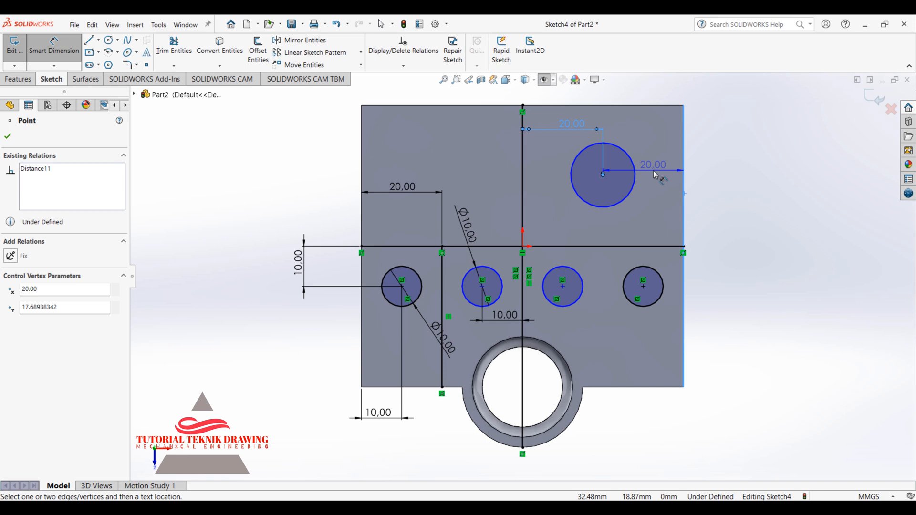
left_click(646, 202)
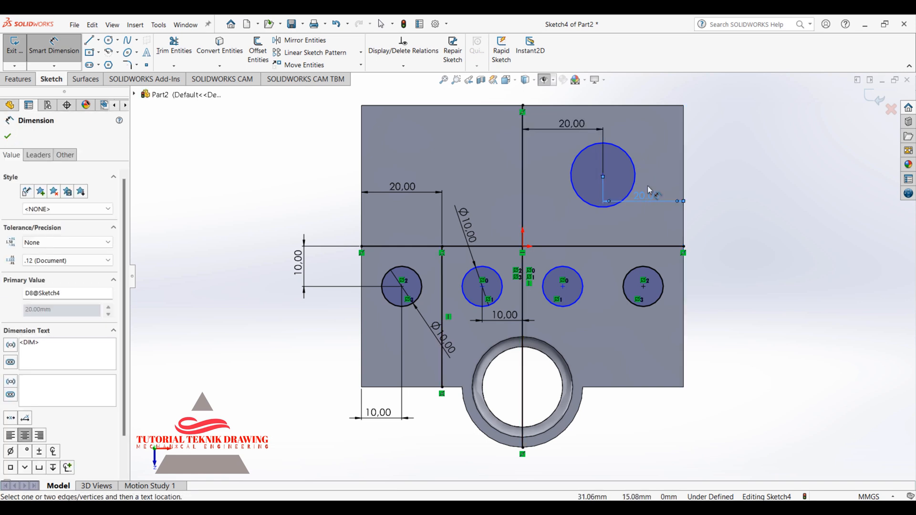
double_click(653, 193)
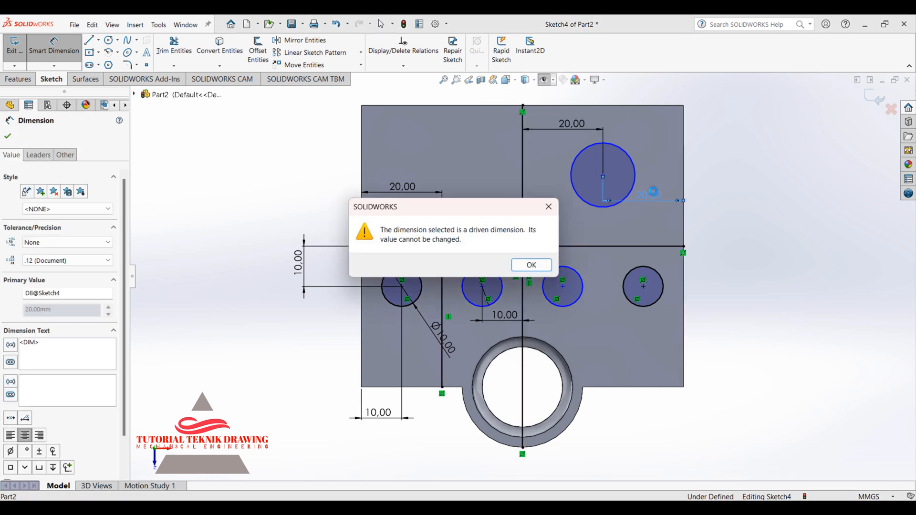
key("Return")
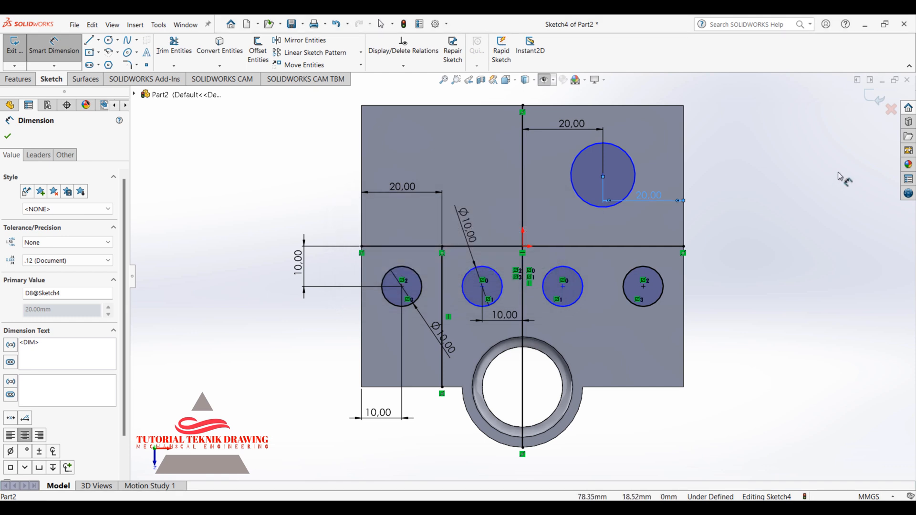
key("Escape")
key("ctrl+z")
key("ctrl+z")
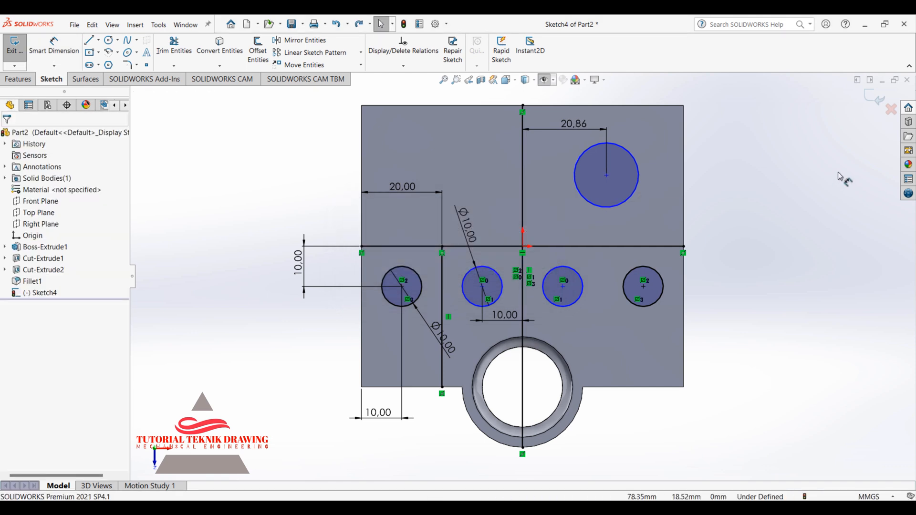
Step: Set the distance between the large circle's center and the vertical center line to 20 mm
double_click(576, 125)
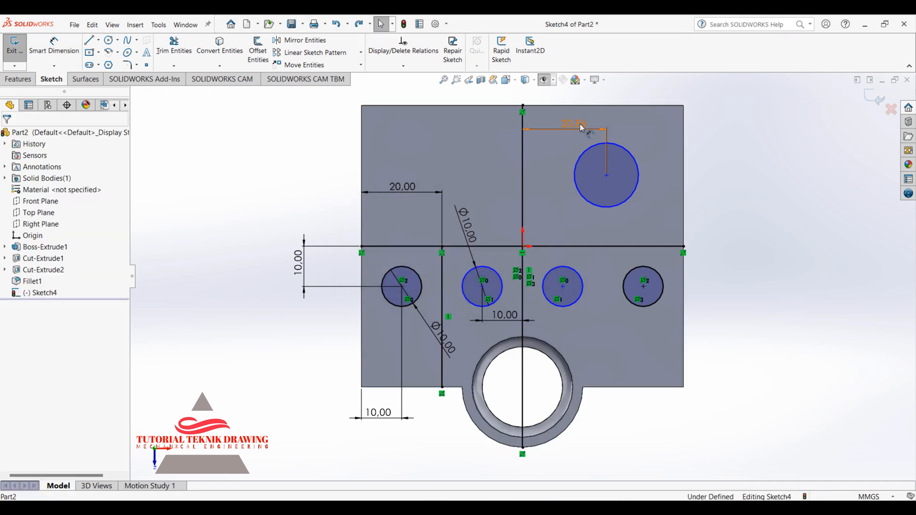
type("20")
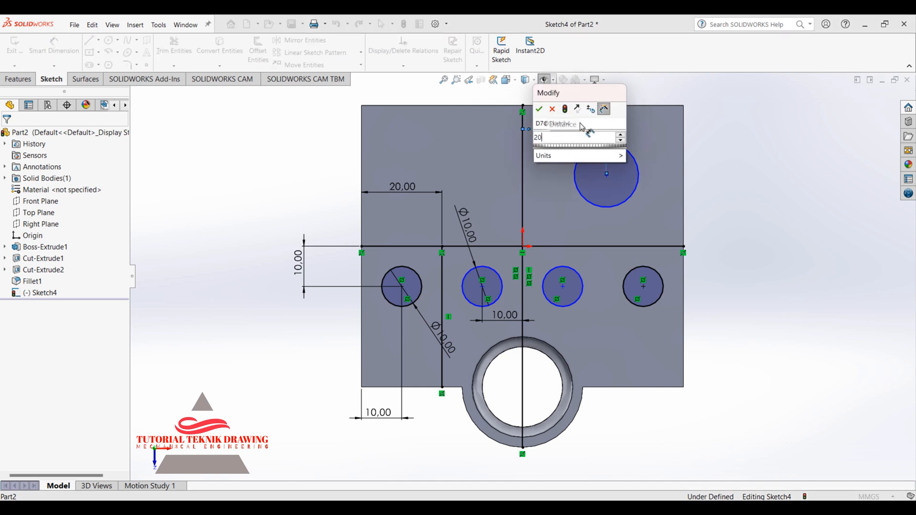
key("Return")
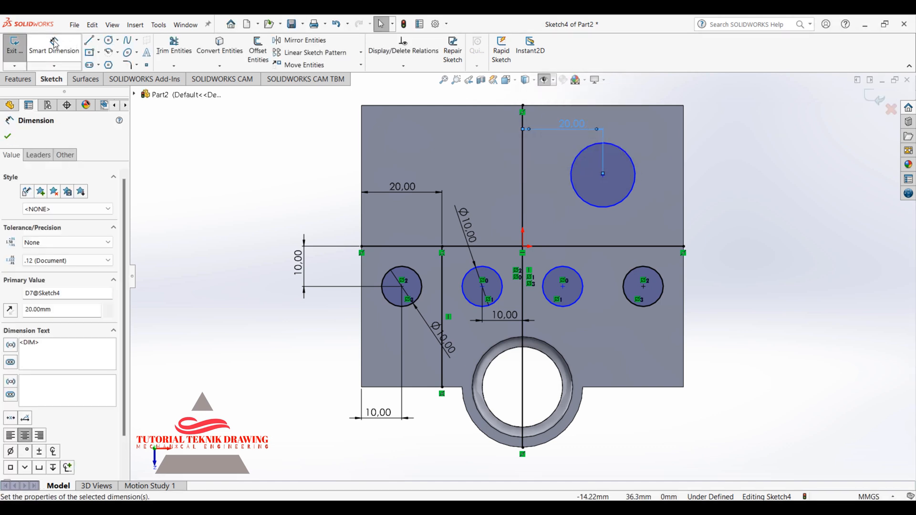
left_click(66, 49)
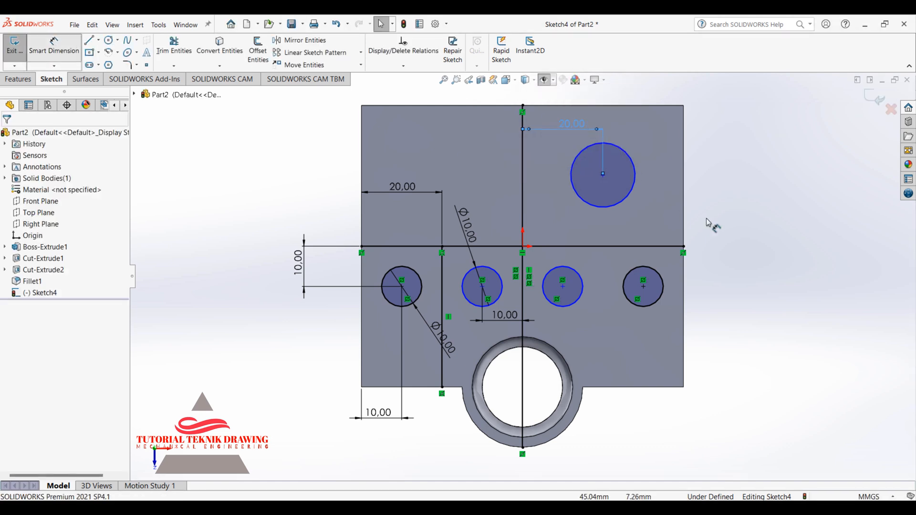
left_click(685, 202)
left_click(603, 174)
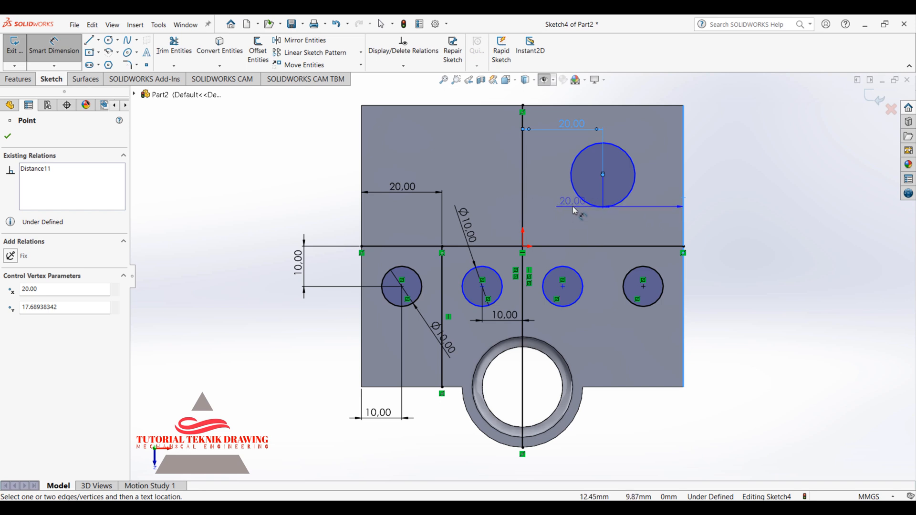
key("Escape")
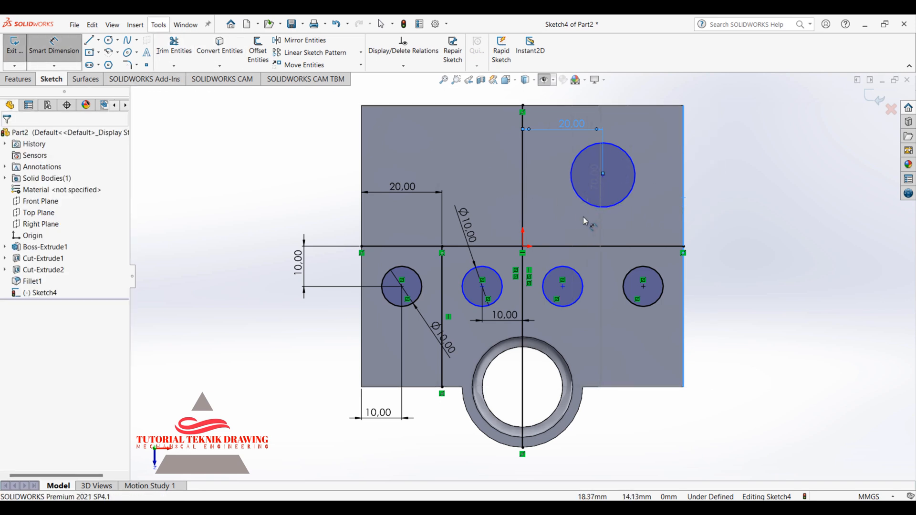
left_click(685, 205)
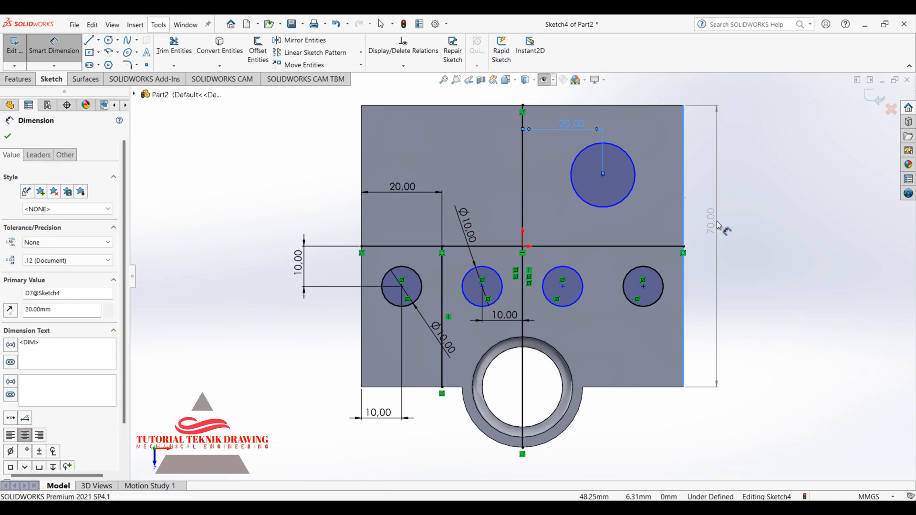
key("Escape")
key("Escape")
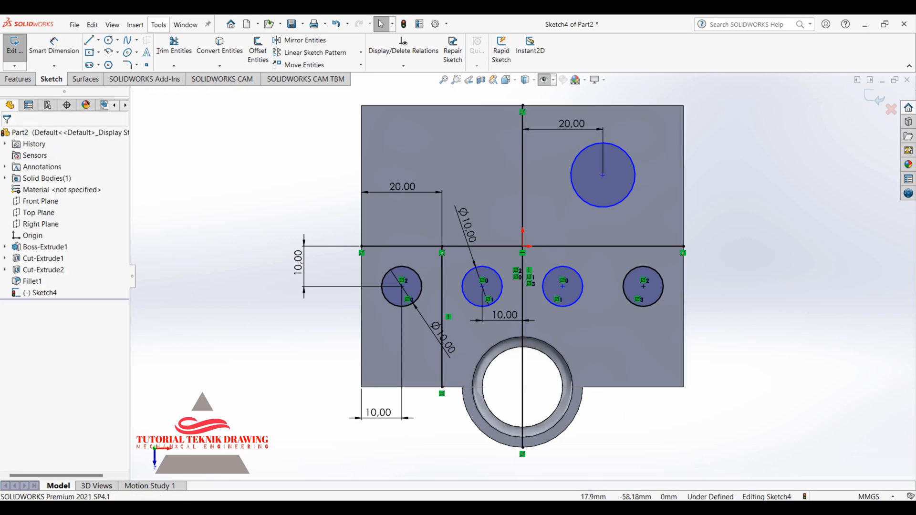
Step: Consult the reference drawing for the layout of the two large stepped holes on the block's top face
key("alt+Tab")
key("alt+Tab")
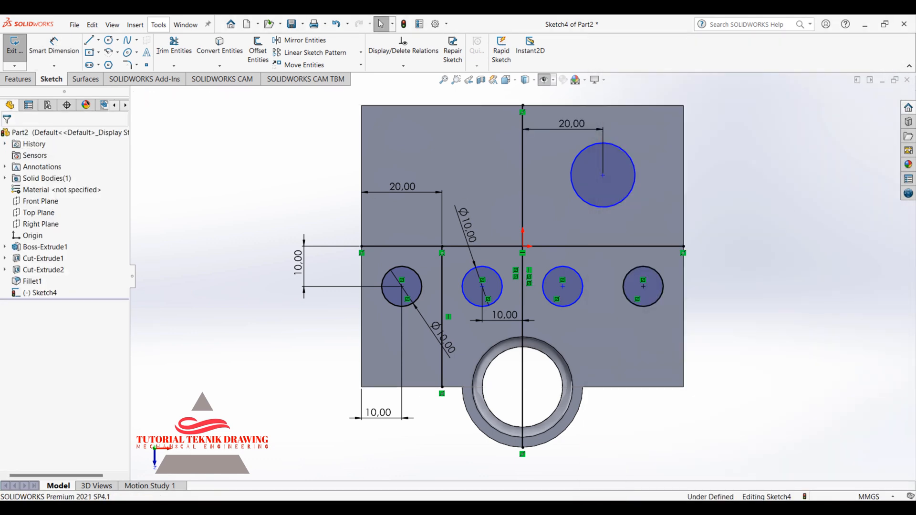
key("alt+Tab")
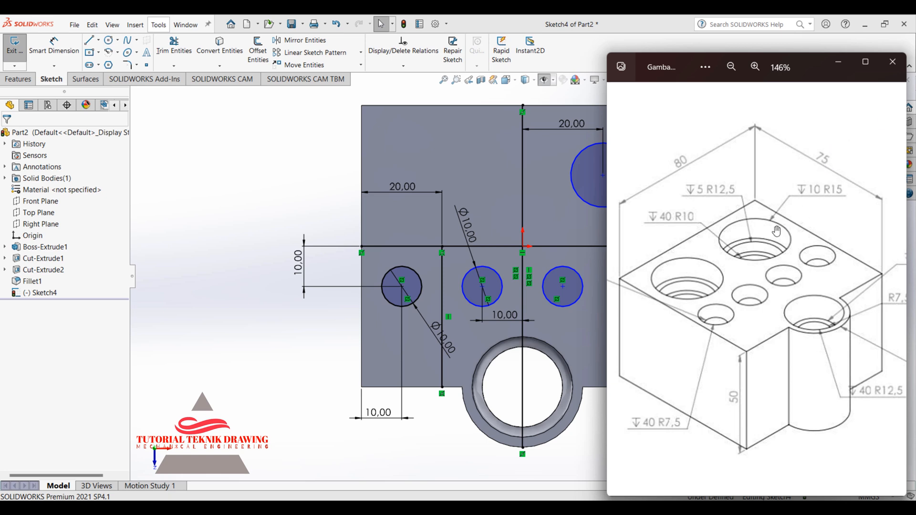
left_click(837, 65)
left_click(53, 46)
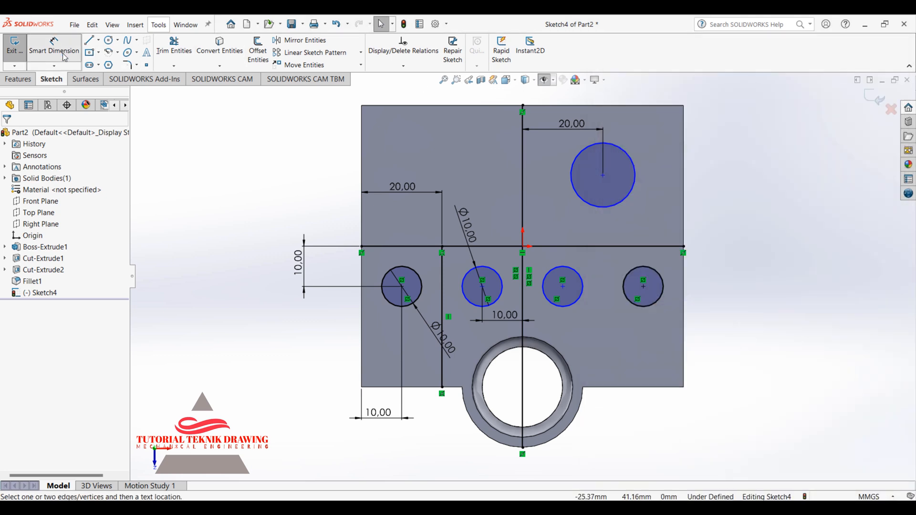
left_click(603, 176)
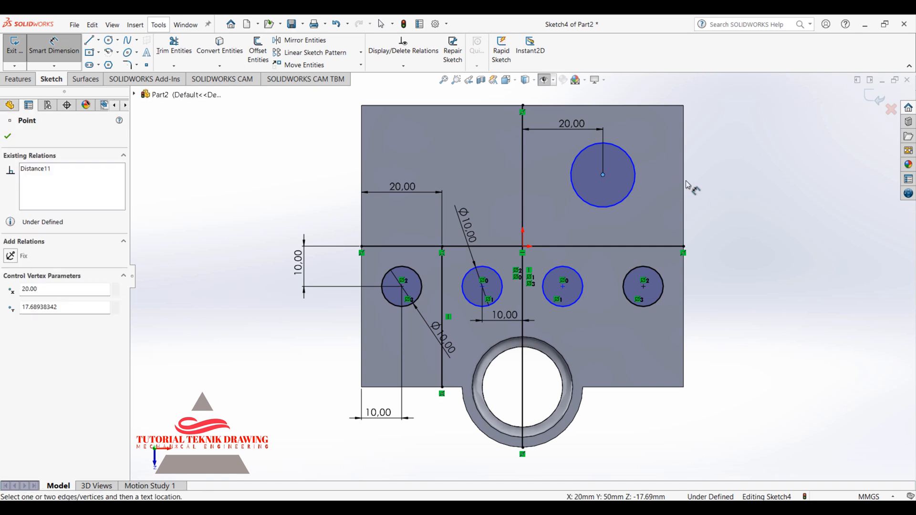
left_click(684, 187)
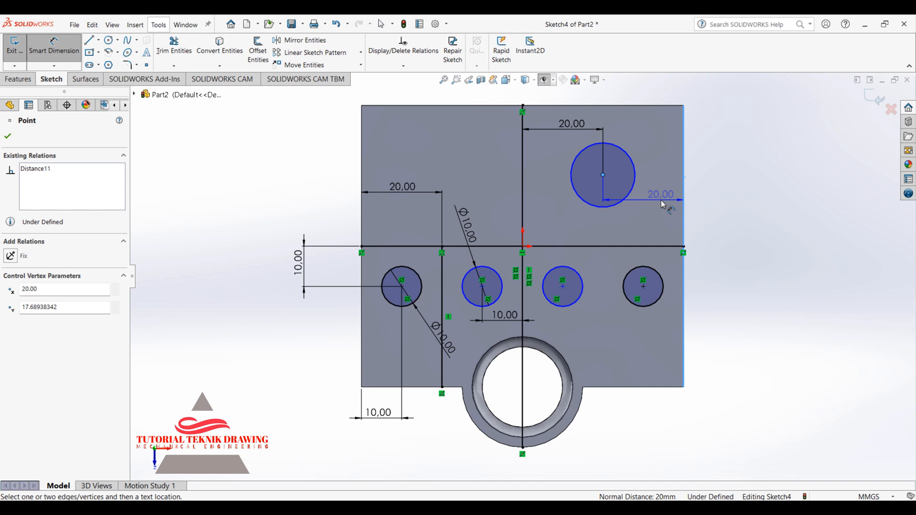
key("Escape")
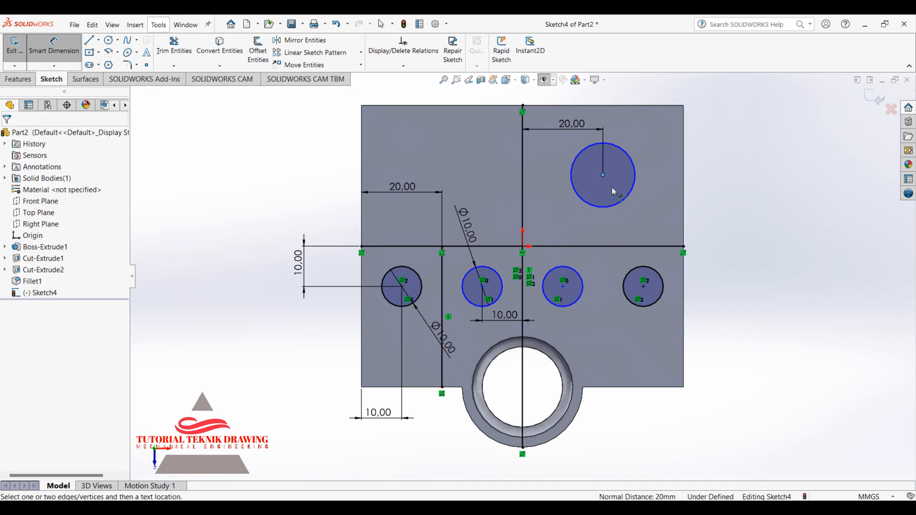
Step: Dimension the large circle's center vertically from the horizontal center line
left_click(604, 175)
left_click(599, 247)
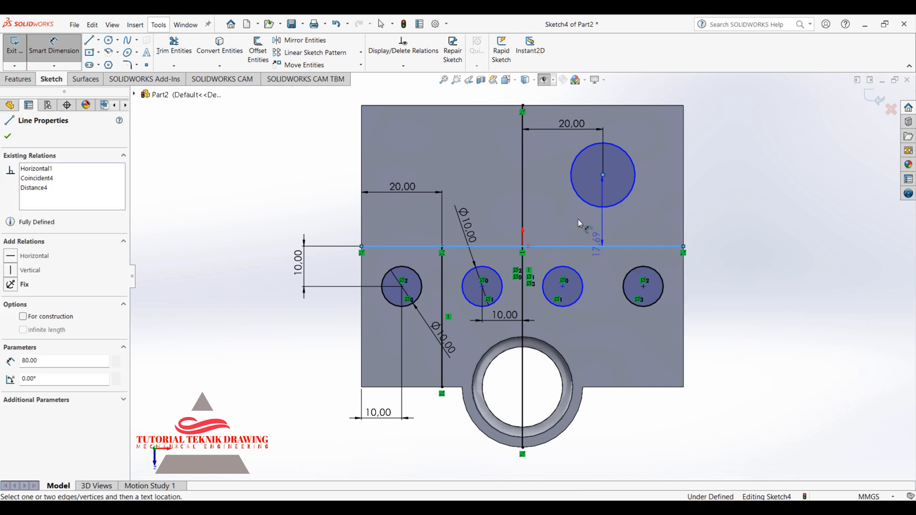
left_click(666, 222)
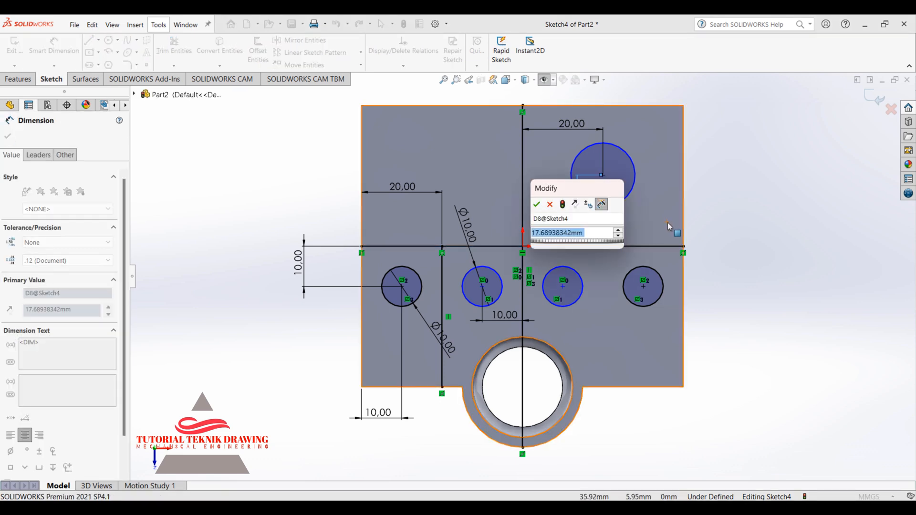
Step: Consult the reference drawing and divide 37.5 by 2 in Calculator
left_click(571, 507)
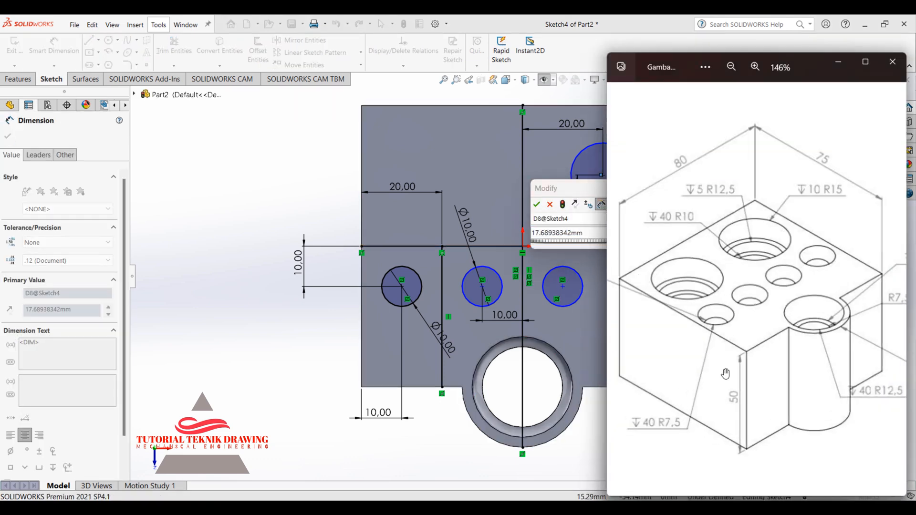
left_click(429, 506)
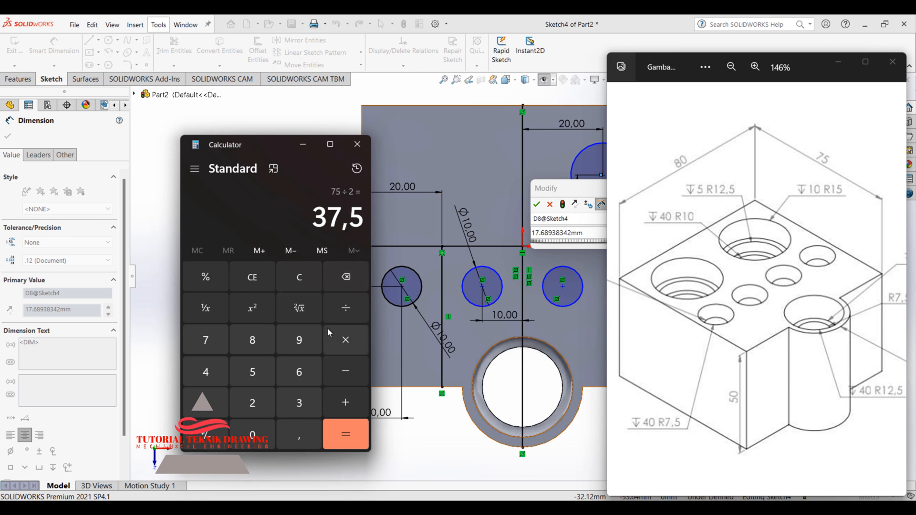
left_click(342, 310)
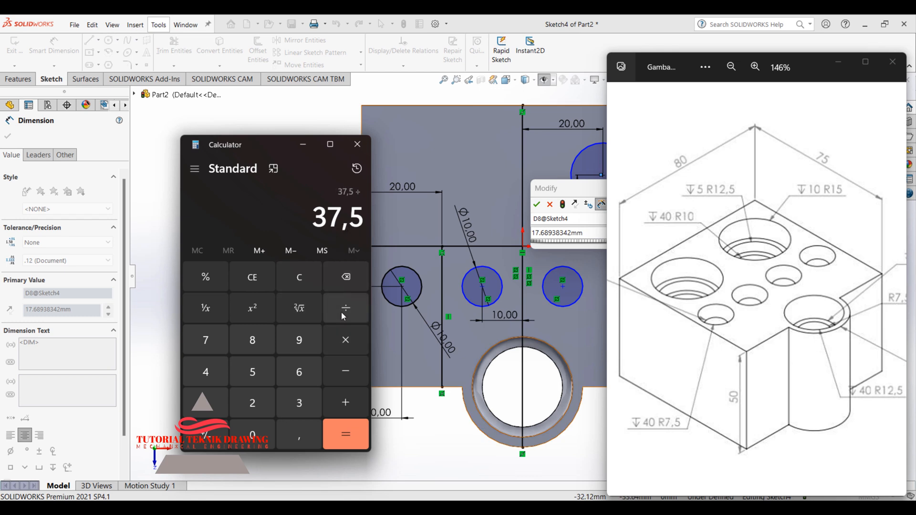
left_click(250, 415)
left_click(336, 435)
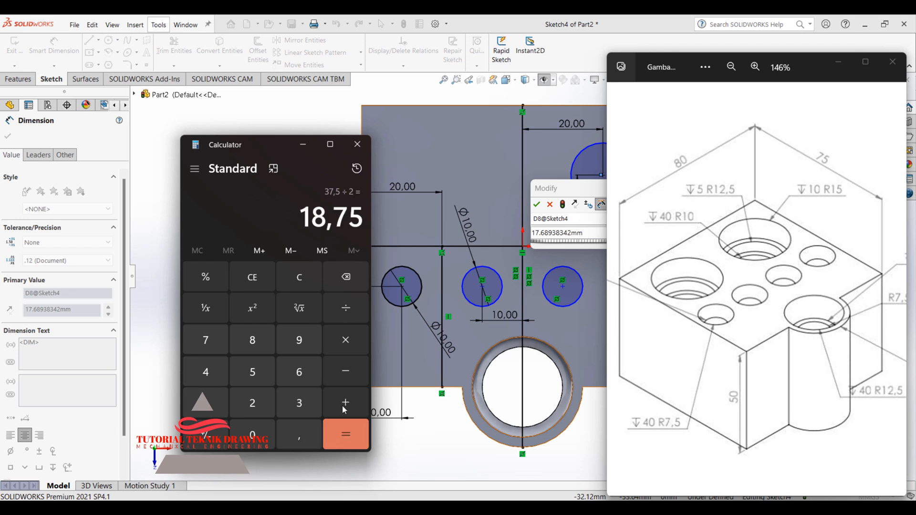
Step: Set the distance between the large circle's center and the horizontal center line to 18.75 mm
left_click(841, 65)
left_click(581, 240)
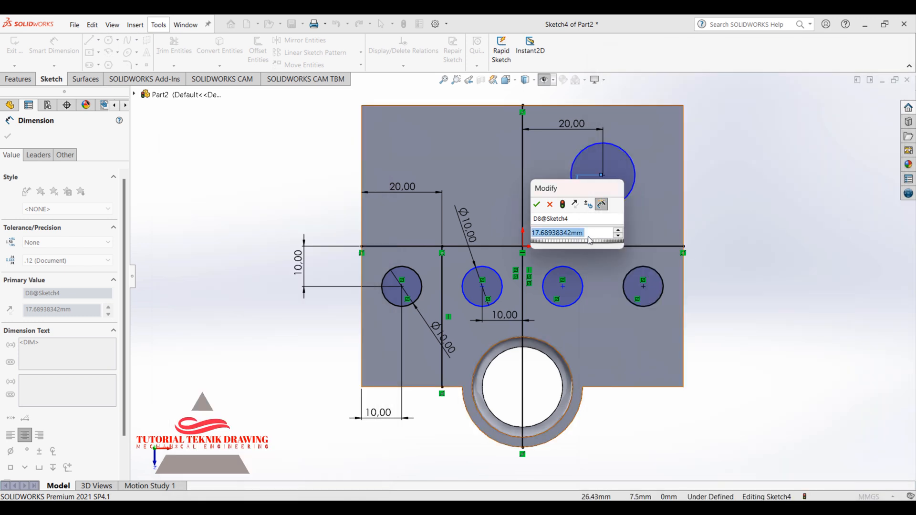
type("18")
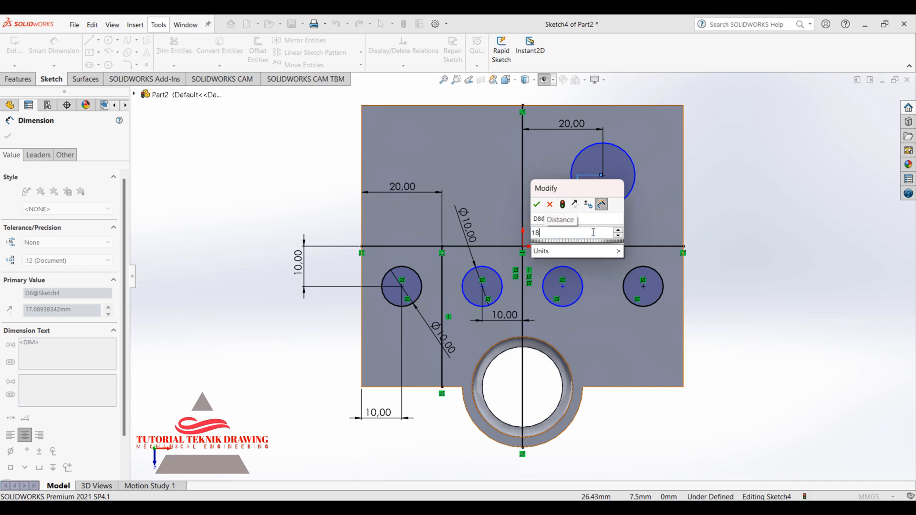
type(".75")
left_click(536, 206)
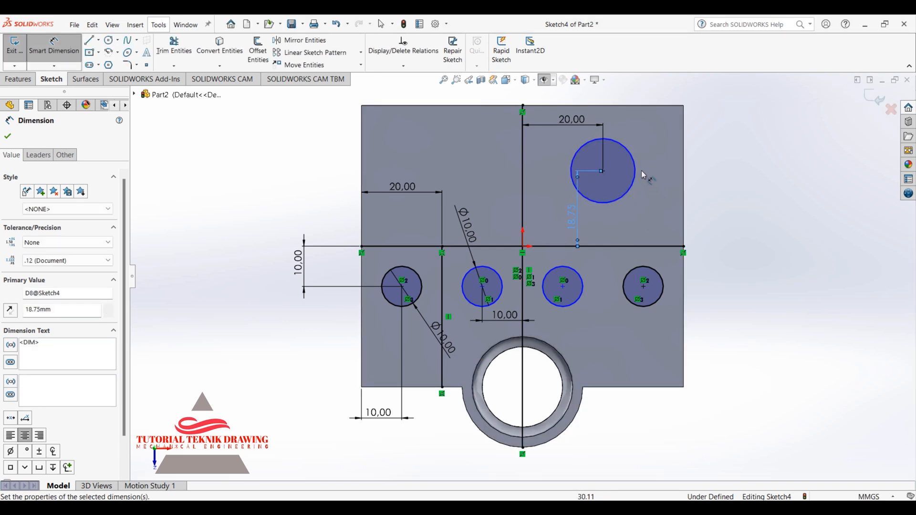
left_click(7, 136)
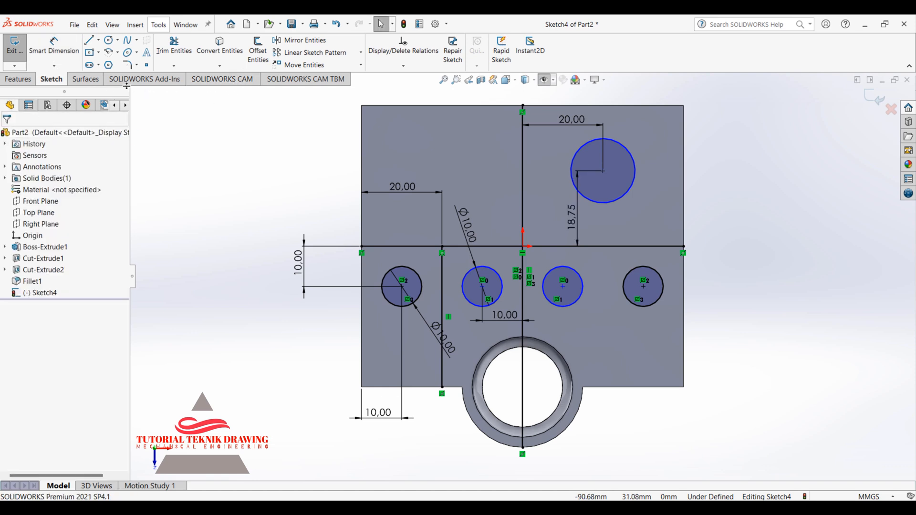
Step: Mirror the large circle about the vertical center line, keeping the original as a copy
left_click(300, 41)
left_click(579, 159)
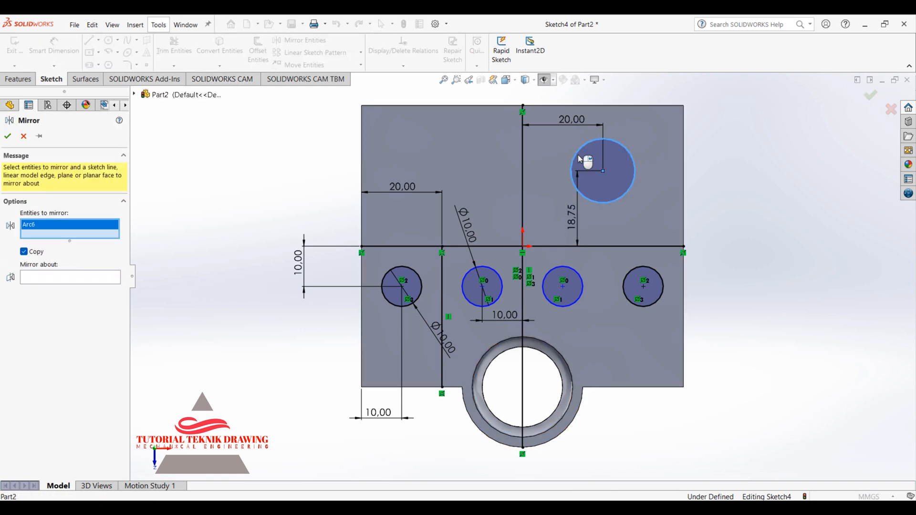
left_click(60, 280)
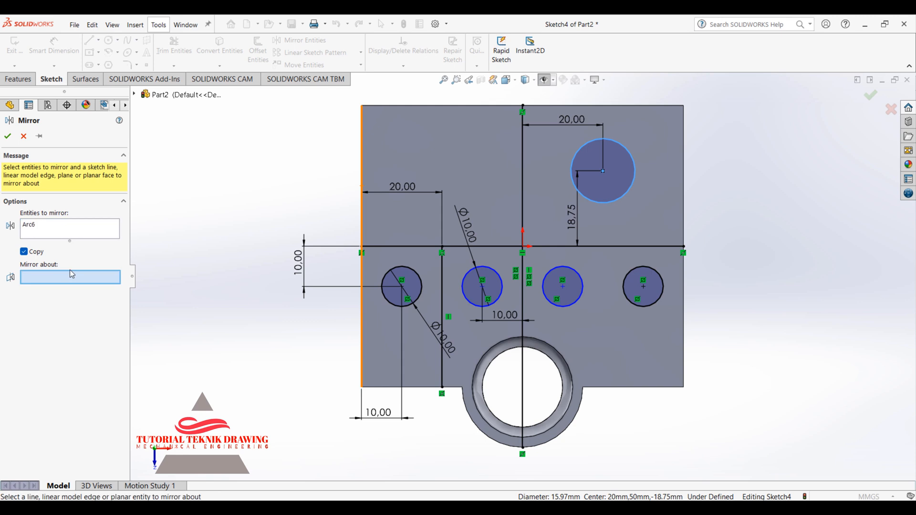
left_click(523, 142)
left_click(8, 136)
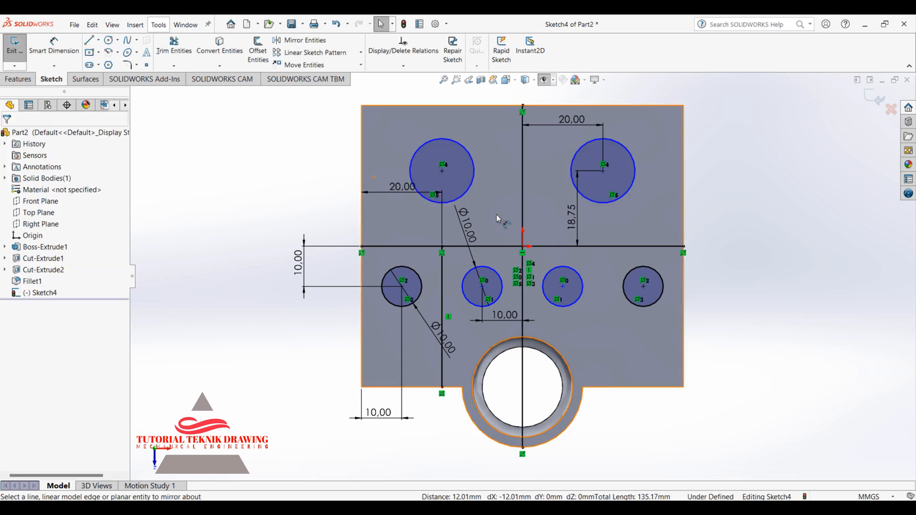
Step: Delete the vertical and horizontal center lines and the short vertical helper line from the sketch, along with their associated dimensions
right_click(524, 169)
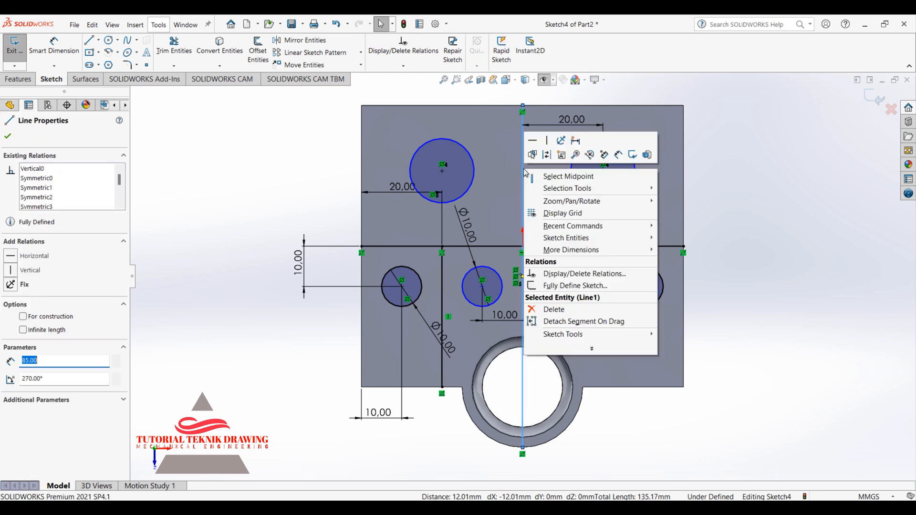
left_click(567, 310)
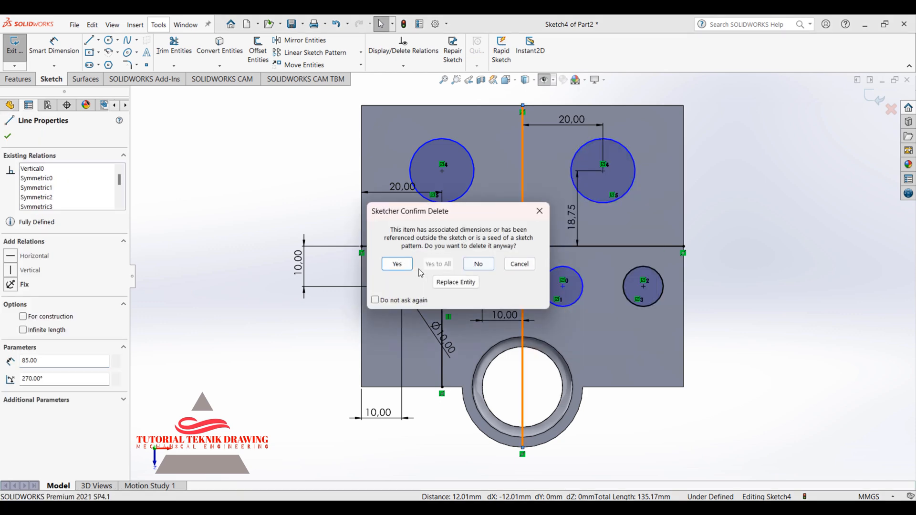
left_click(397, 271)
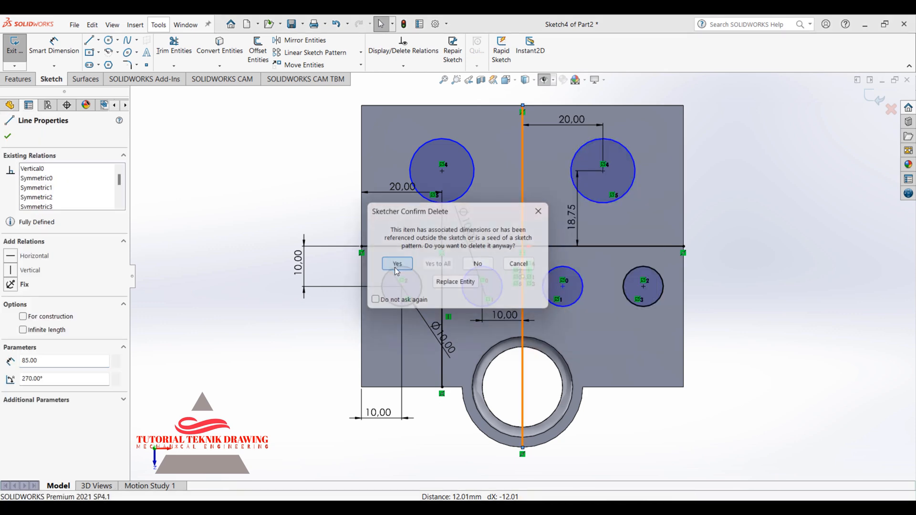
right_click(562, 246)
left_click(591, 385)
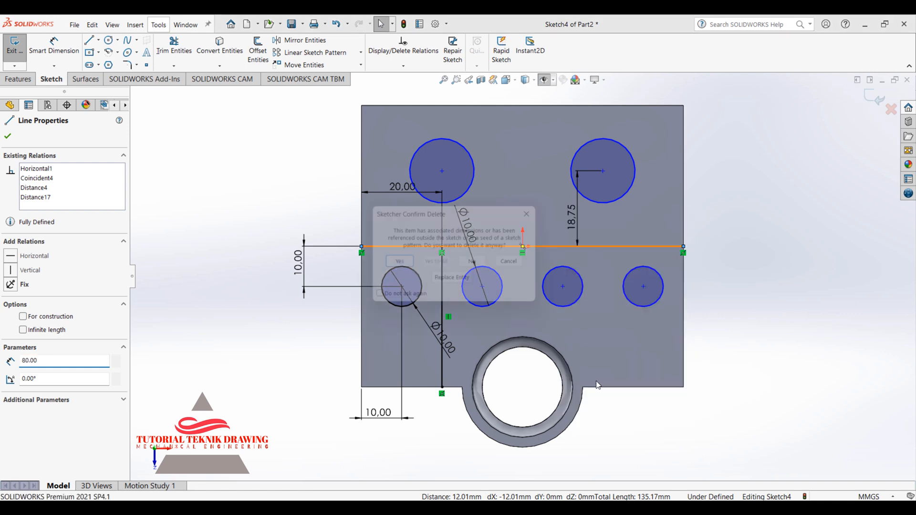
left_click(396, 266)
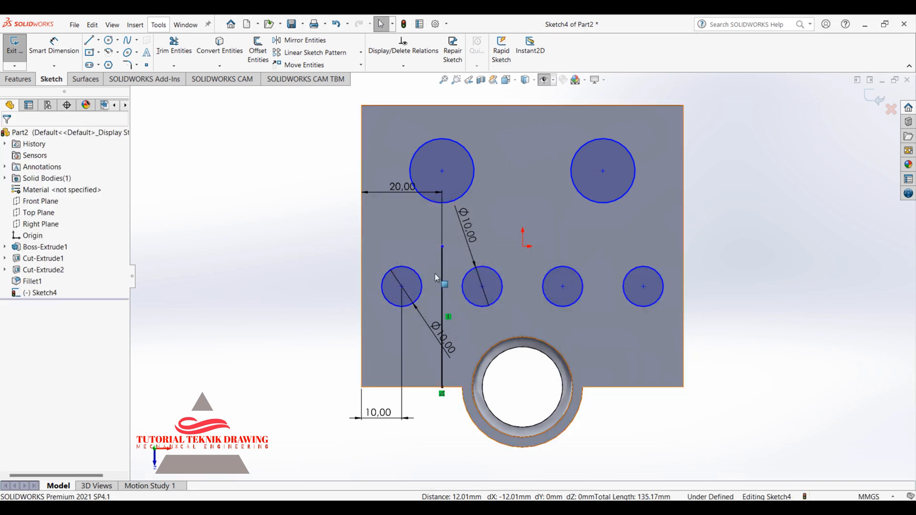
right_click(443, 259)
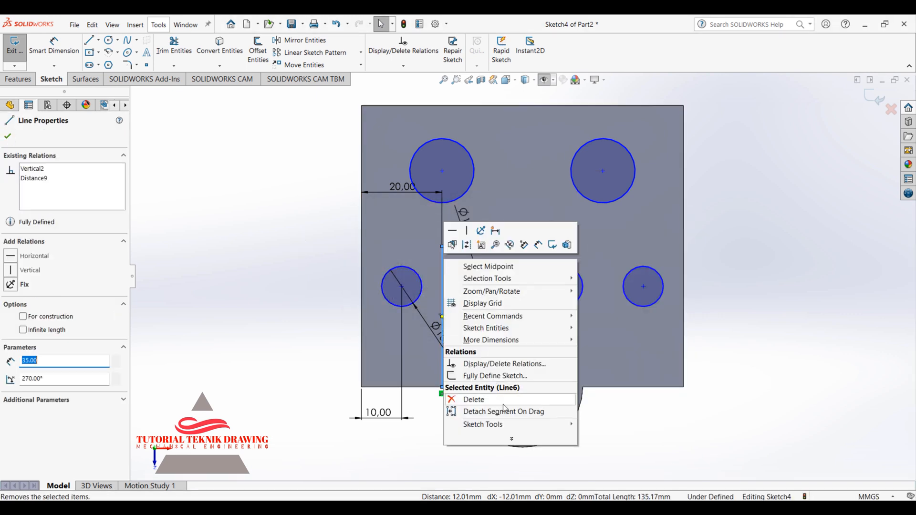
left_click(473, 397)
left_click(398, 265)
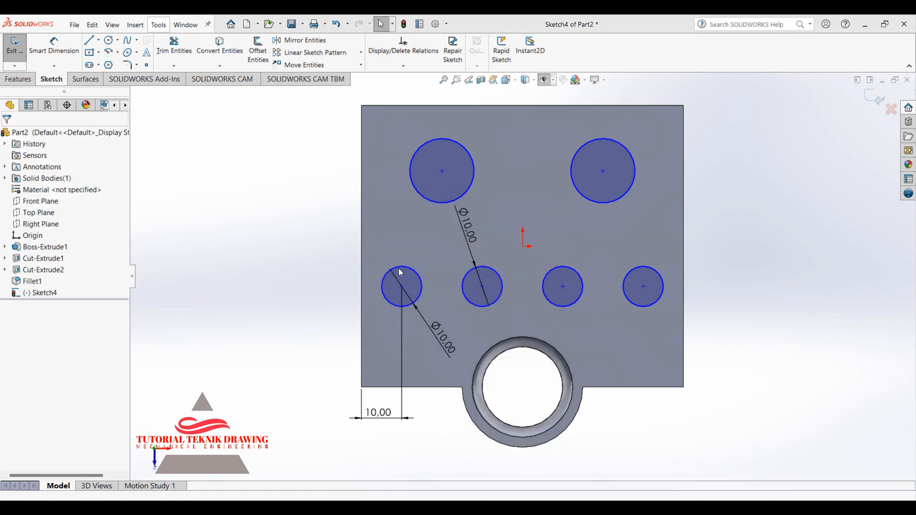
Step: Cut the two large and four small circles with a 50 mm blind Extruded Cut and show the part in isometric view
left_click(17, 79)
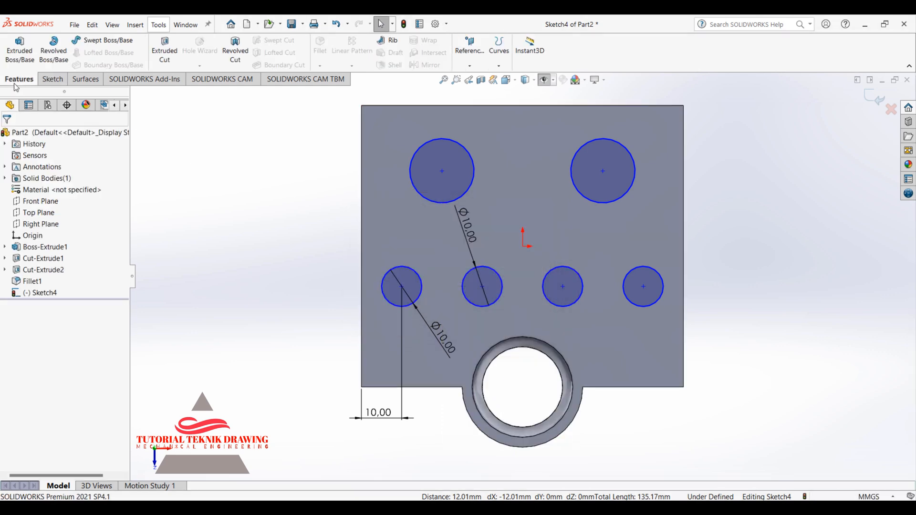
left_click(165, 51)
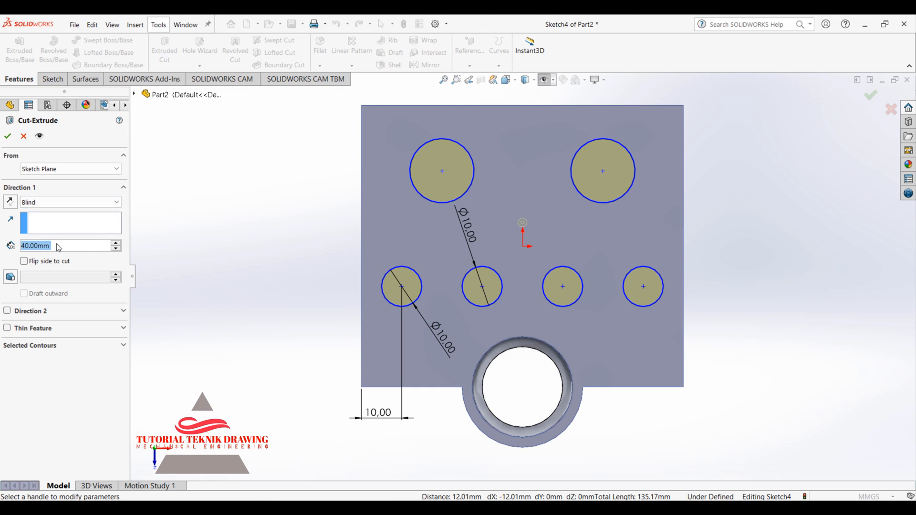
type("5")
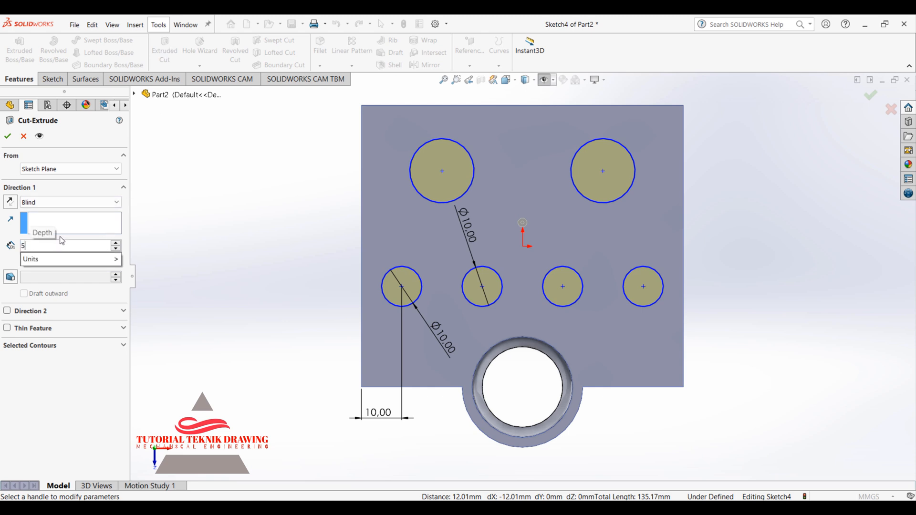
type("0")
left_click(10, 138)
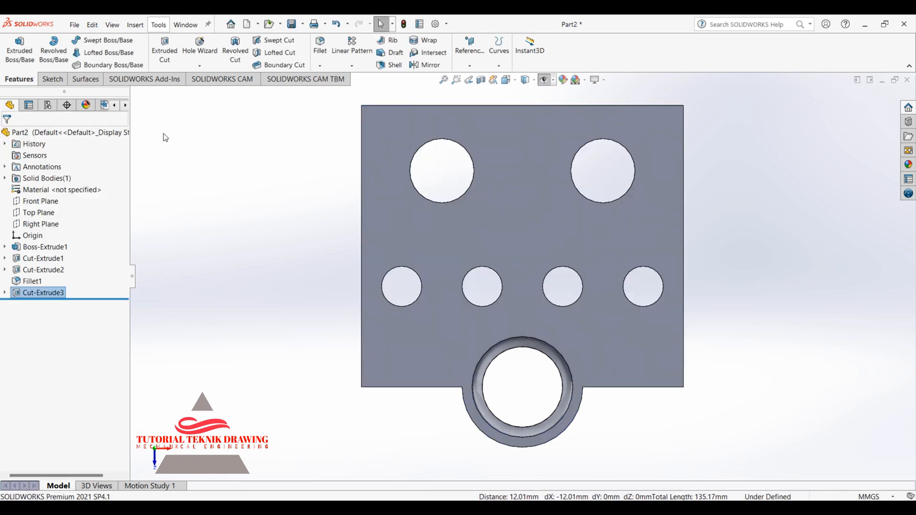
left_click(514, 80)
left_click(563, 107)
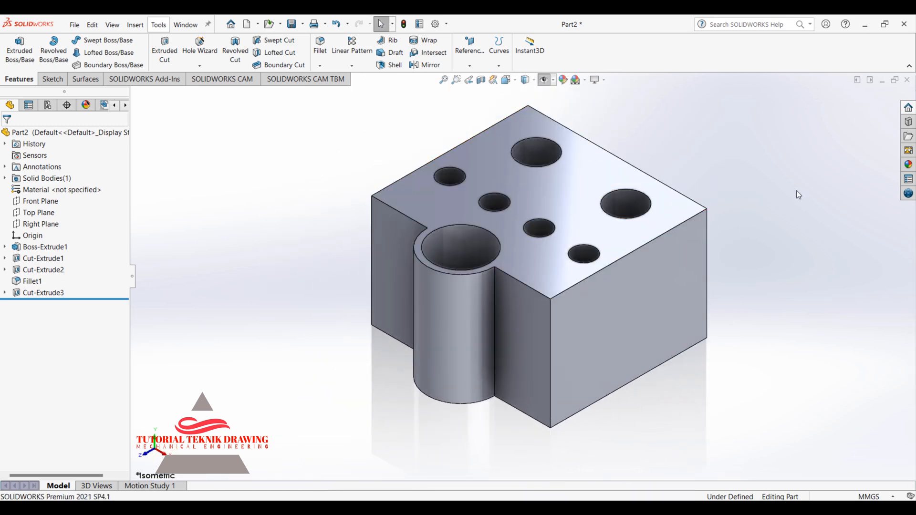
right_click(655, 196)
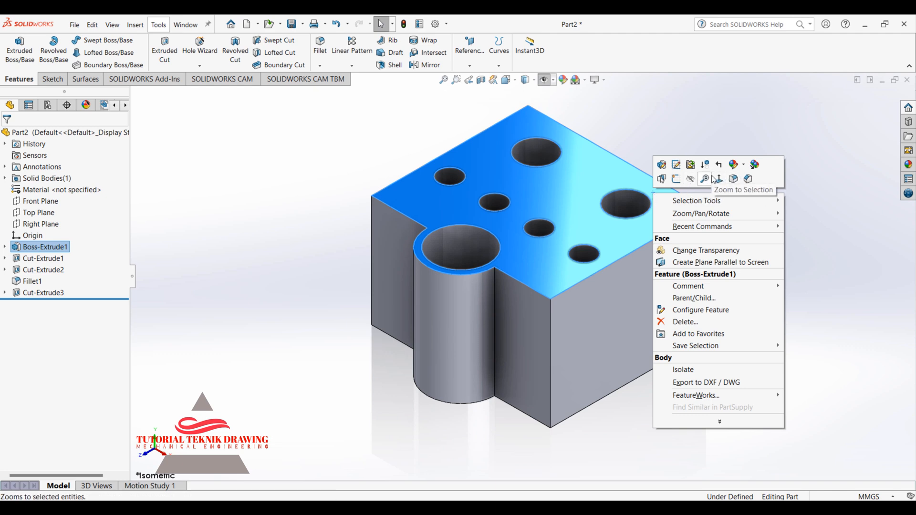
left_click(680, 87)
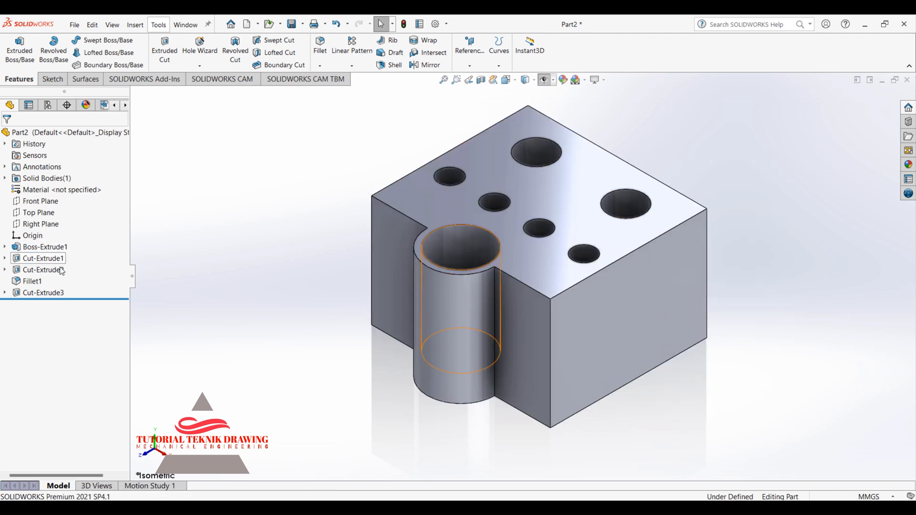
left_click(36, 282)
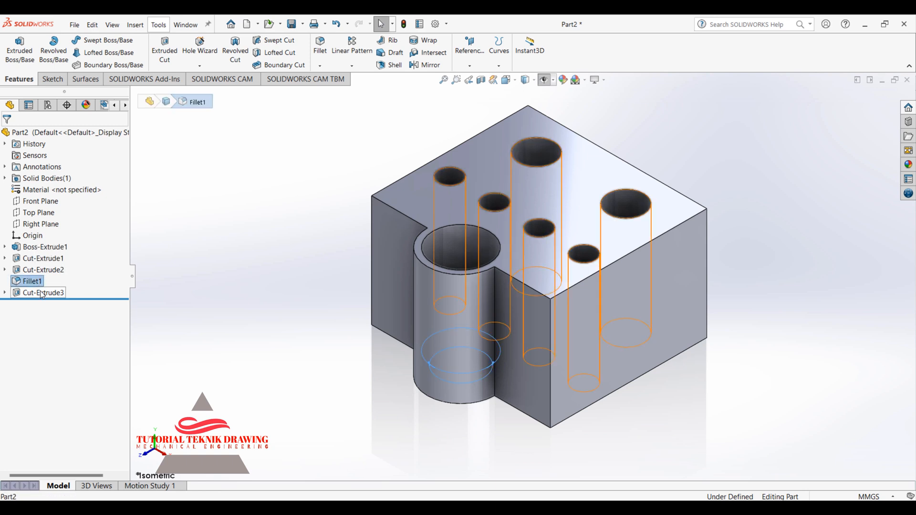
left_click(42, 293)
left_click(36, 247)
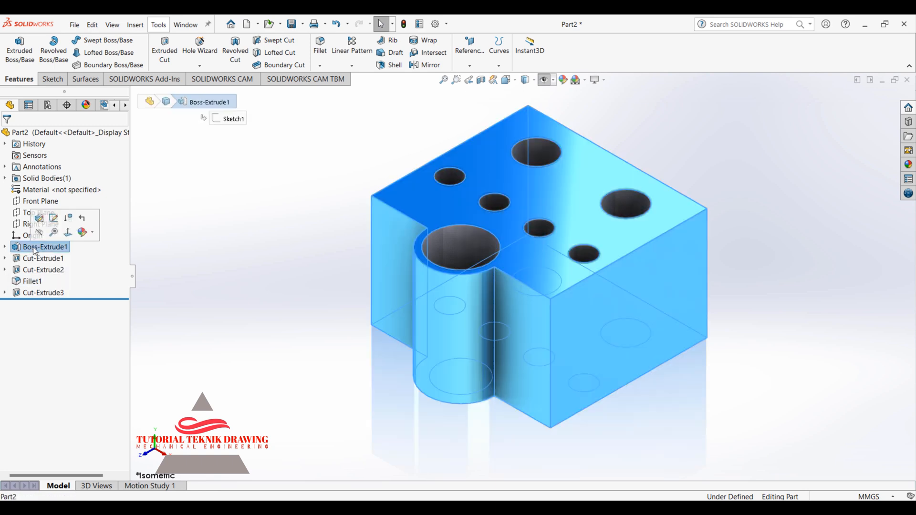
Step: Try a 75 mm depth for the base block's extrusion and undo that change
right_click(35, 249)
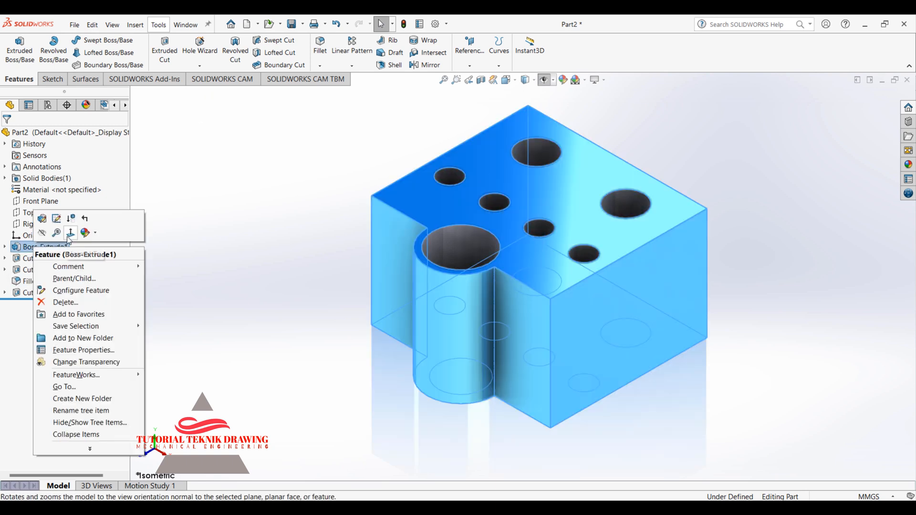
left_click(44, 219)
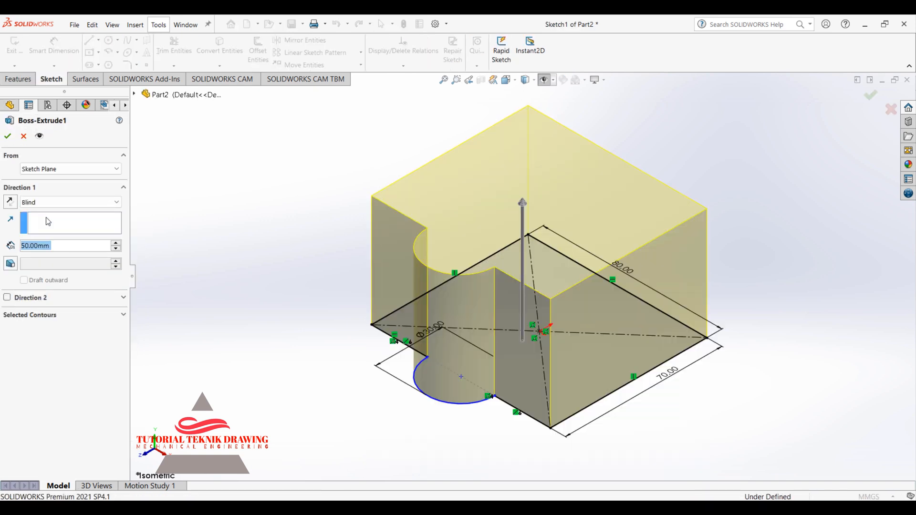
left_click(670, 380)
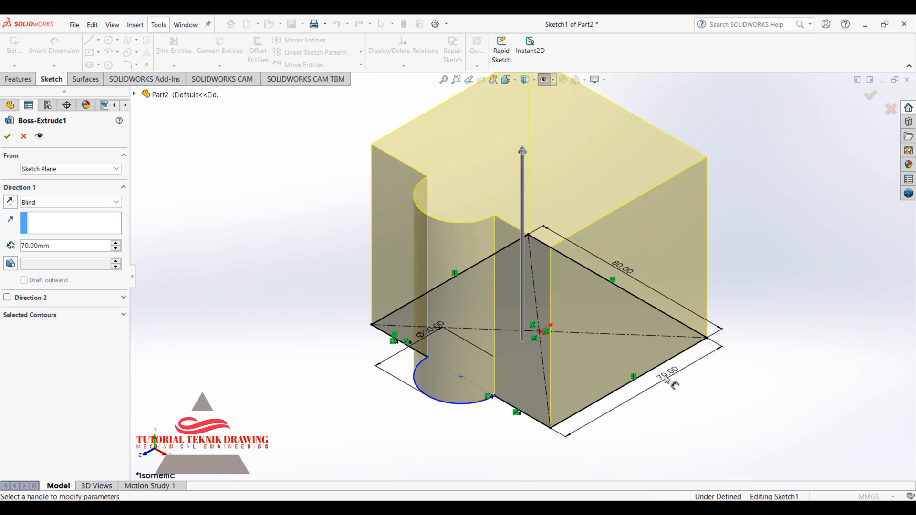
double_click(34, 247)
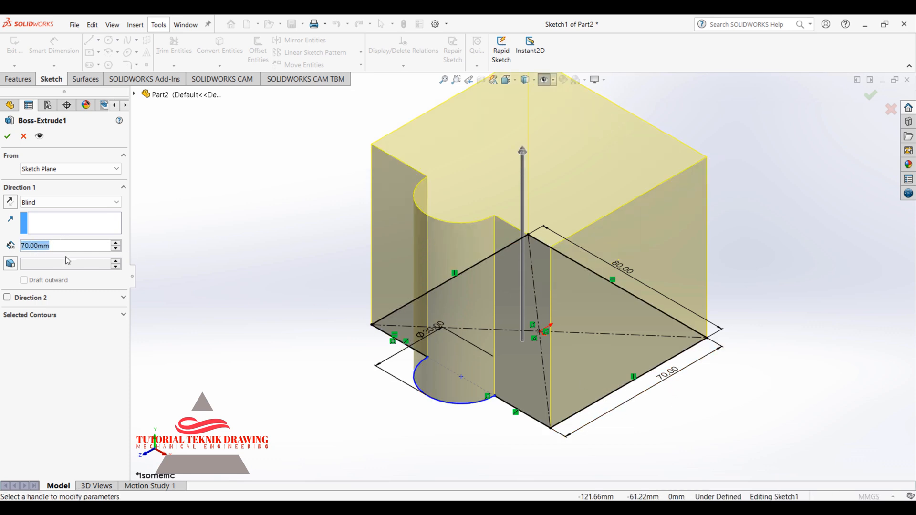
type("75")
mouse_move(68, 259)
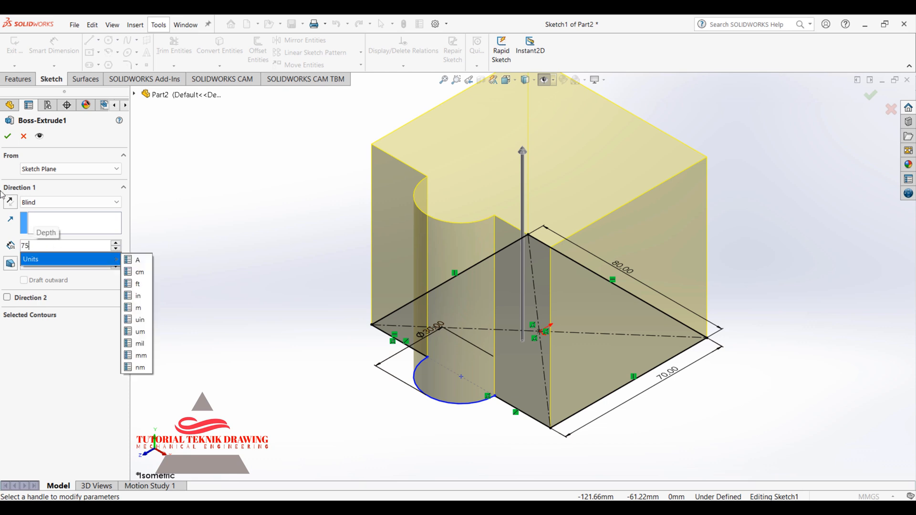
key("Return")
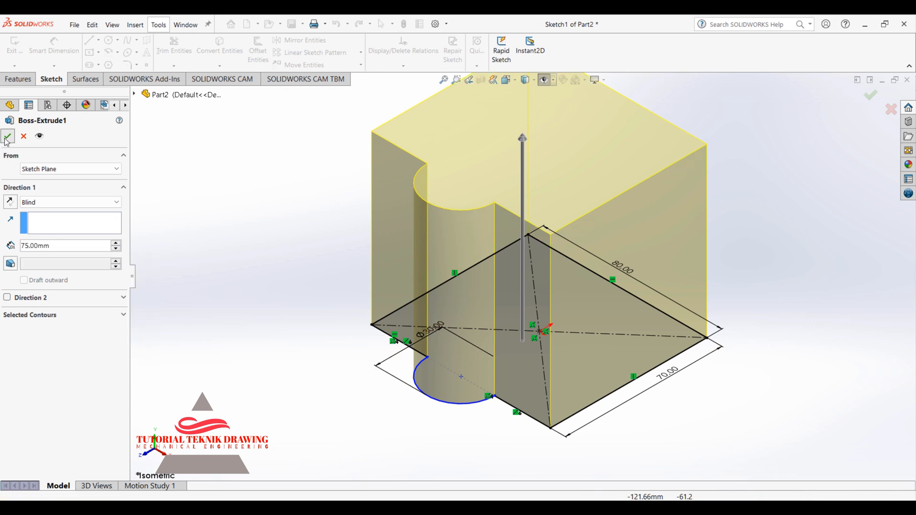
left_click(7, 136)
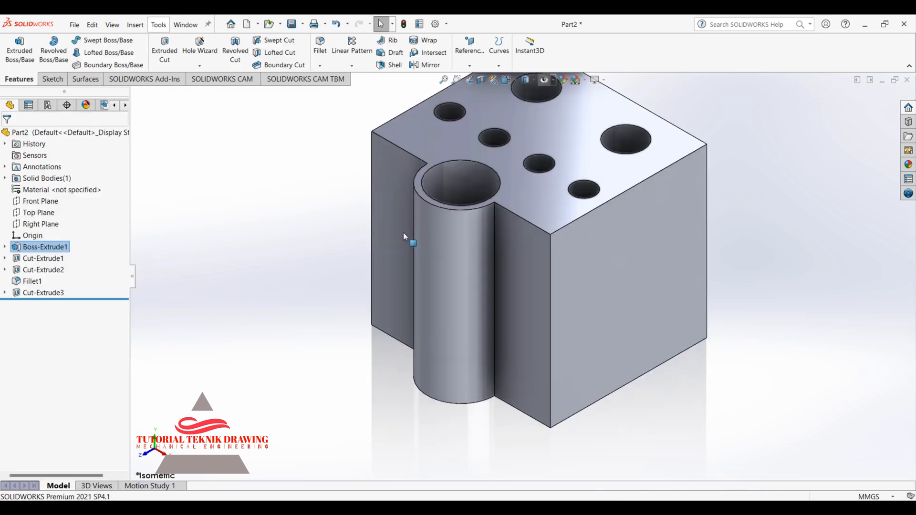
key("ctrl+z")
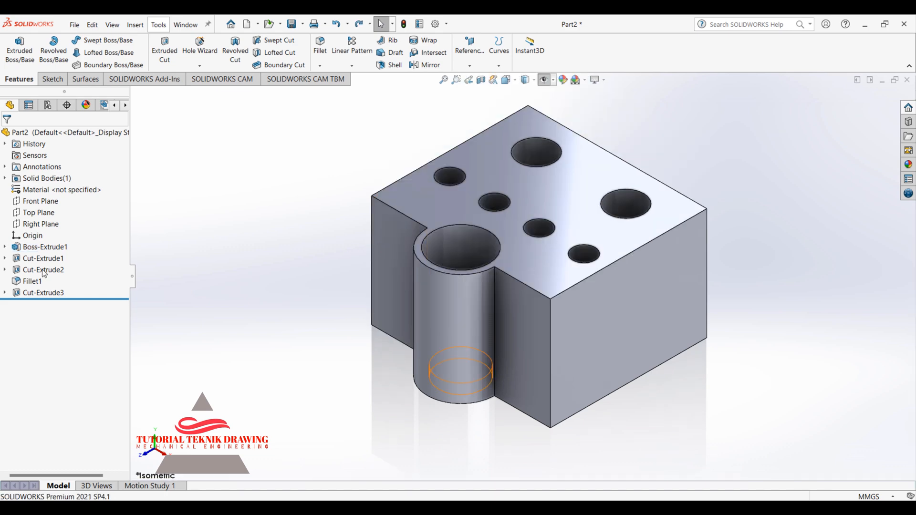
Step: Edit the base block's sketch, set the rectangle's 70 mm side to 75 mm, and exit the sketch
left_click(43, 247)
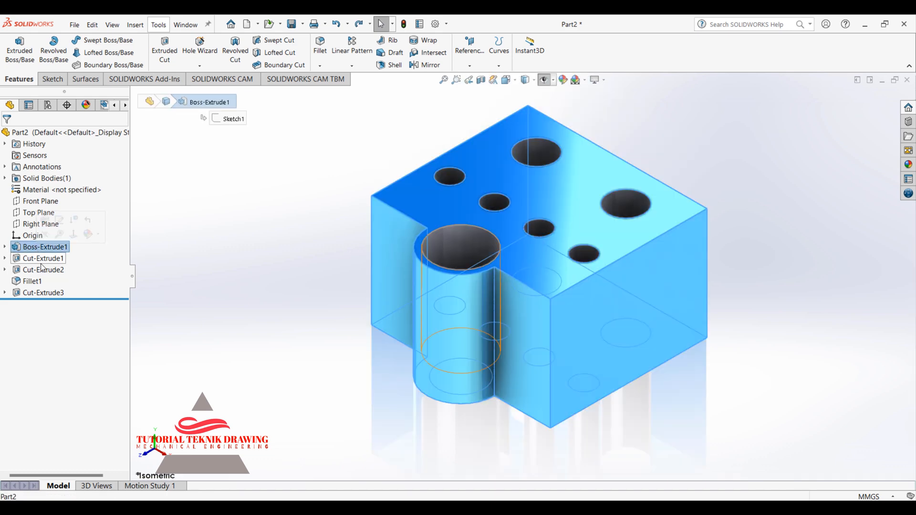
left_click(42, 259)
left_click(38, 248)
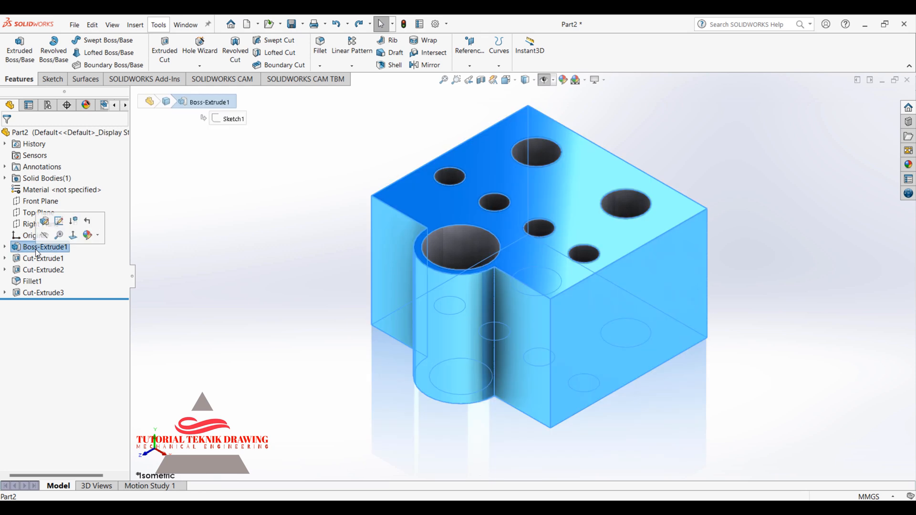
left_click(58, 221)
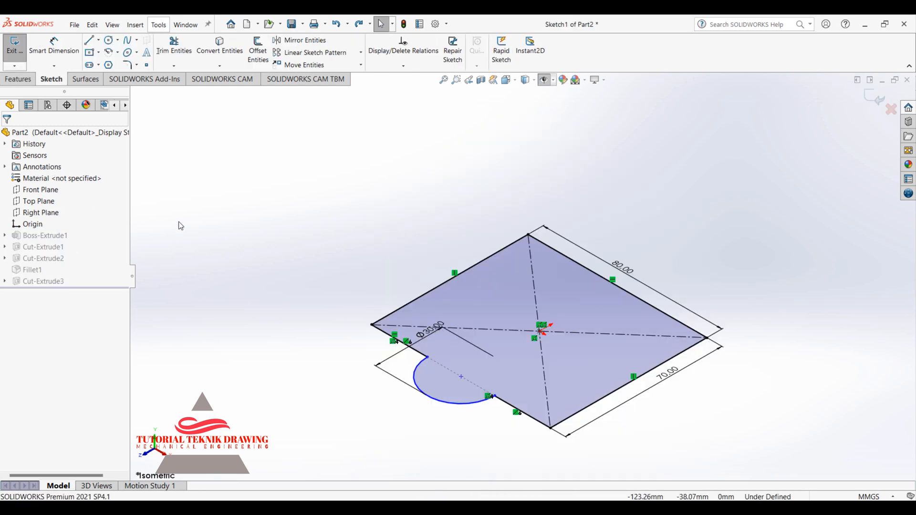
left_click(663, 377)
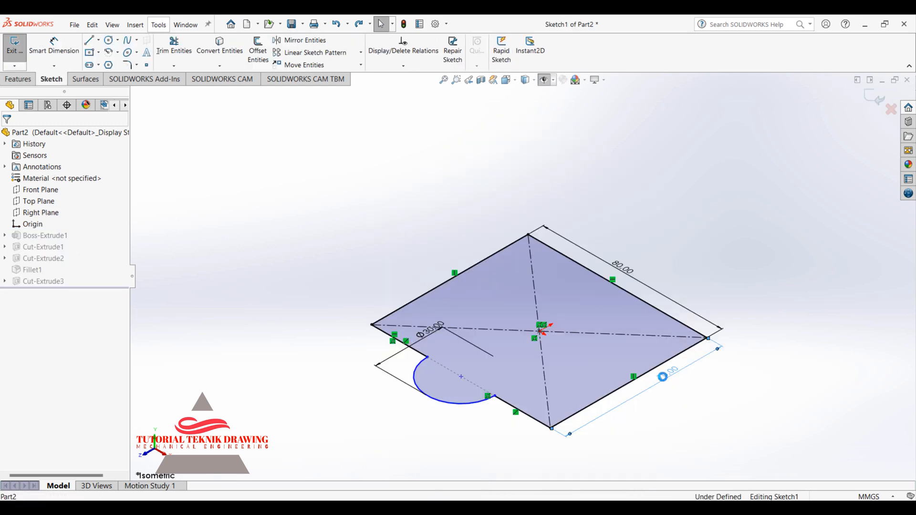
type("7")
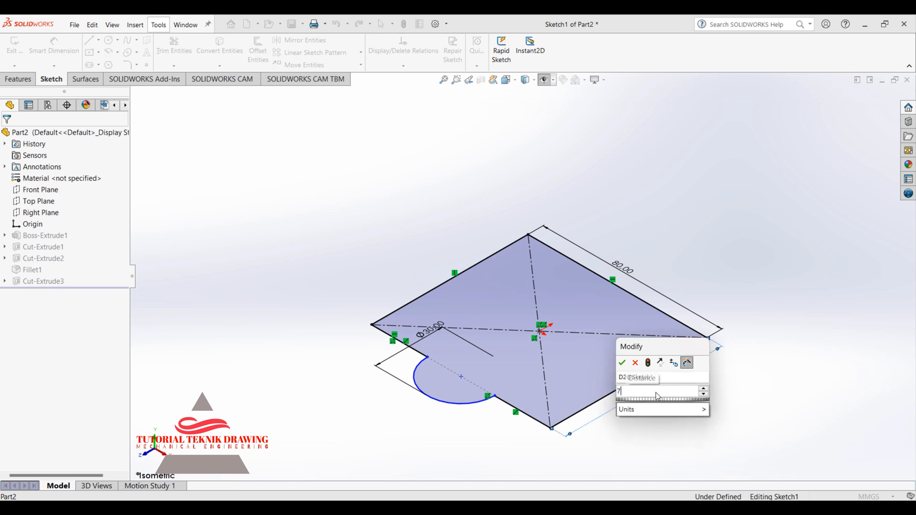
type("0")
left_click(622, 363)
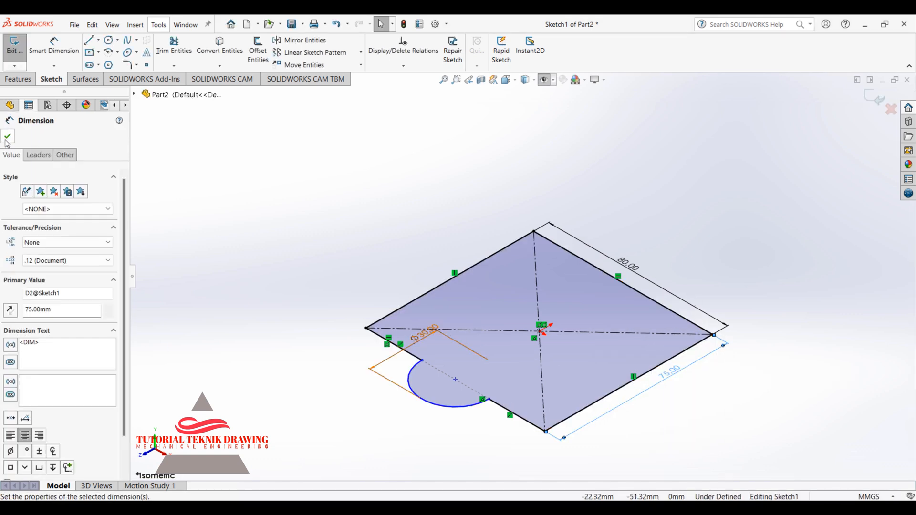
left_click(7, 137)
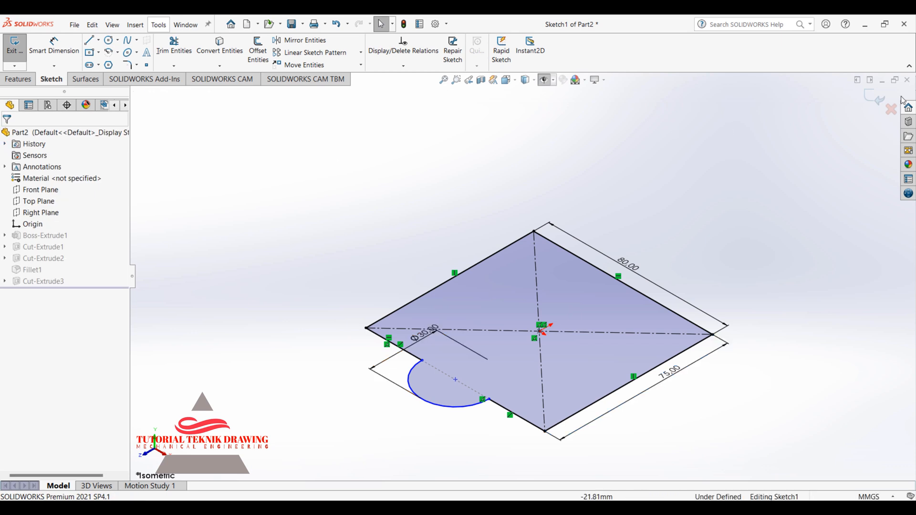
left_click(876, 98)
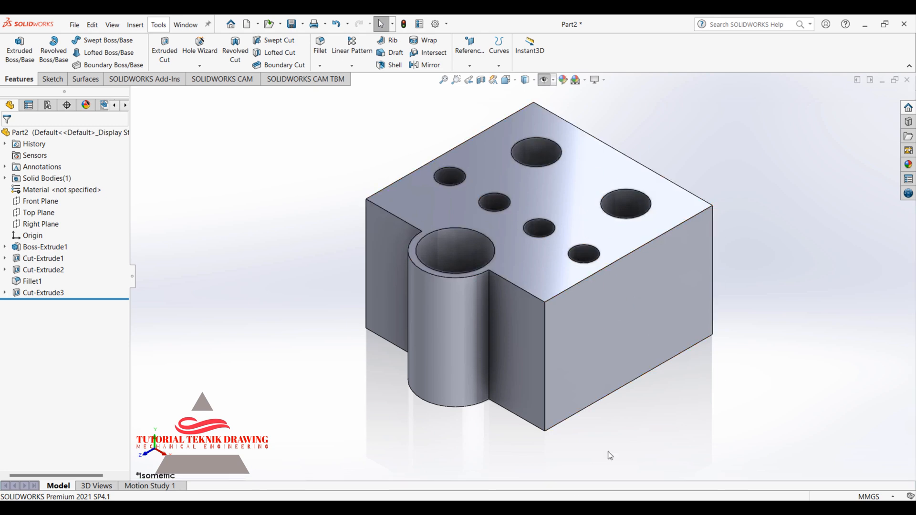
Step: Rotate the model to examine the top-face holes and the stepped boss bore, and restore the isometric view
right_click(312, 128)
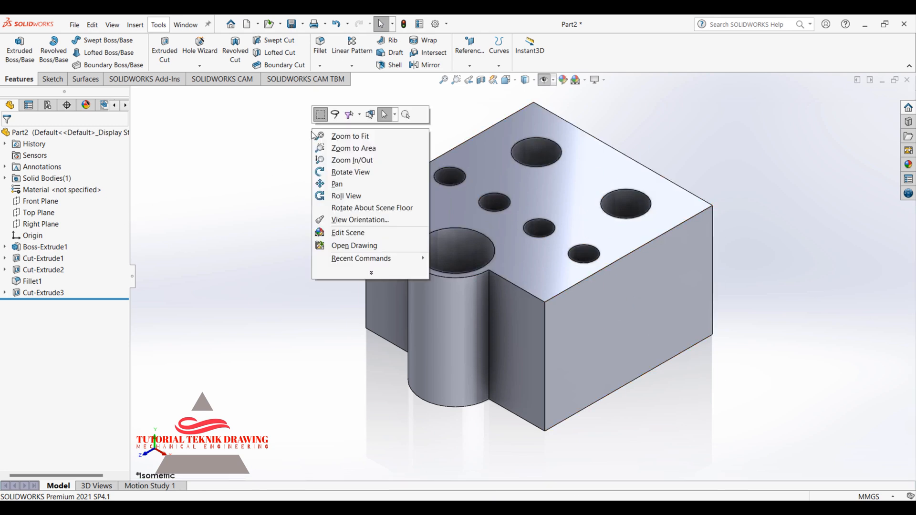
left_click(346, 172)
left_click_drag(423, 147, 453, 280)
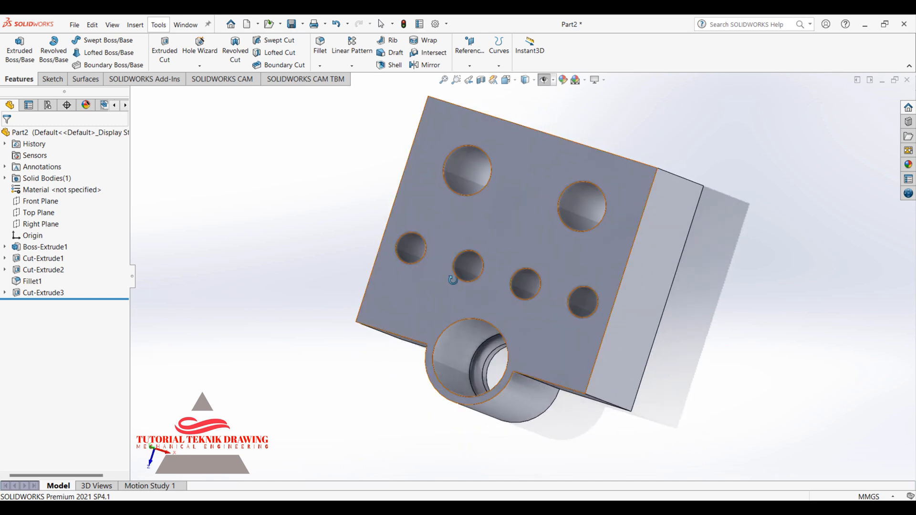
right_click(696, 133)
left_click(715, 139)
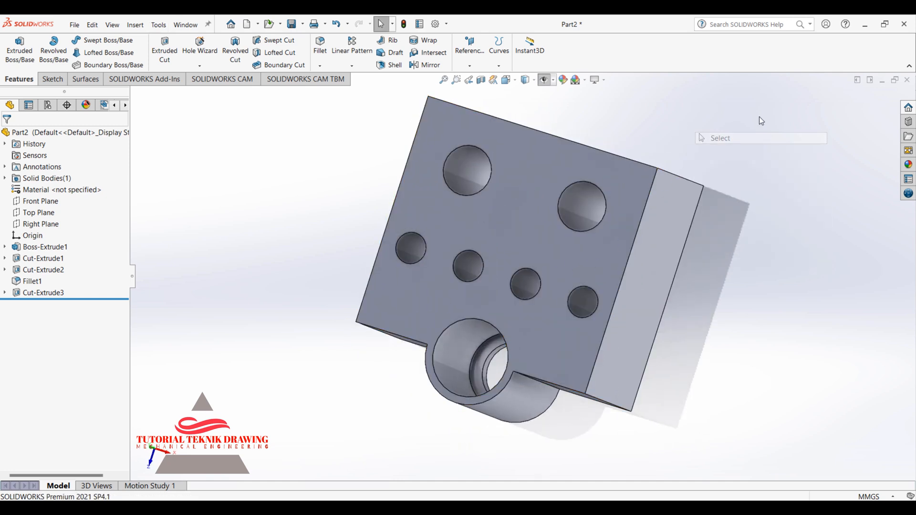
left_click(533, 80)
left_click(509, 81)
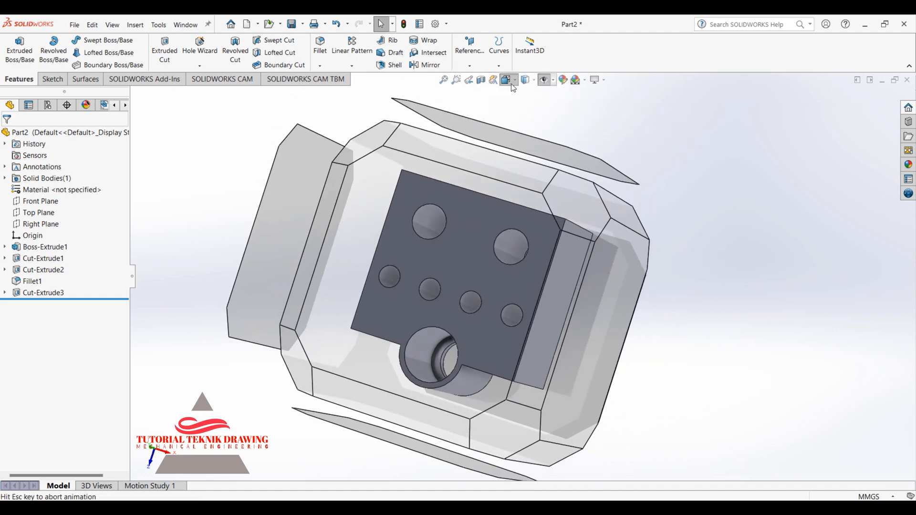
left_click(515, 81)
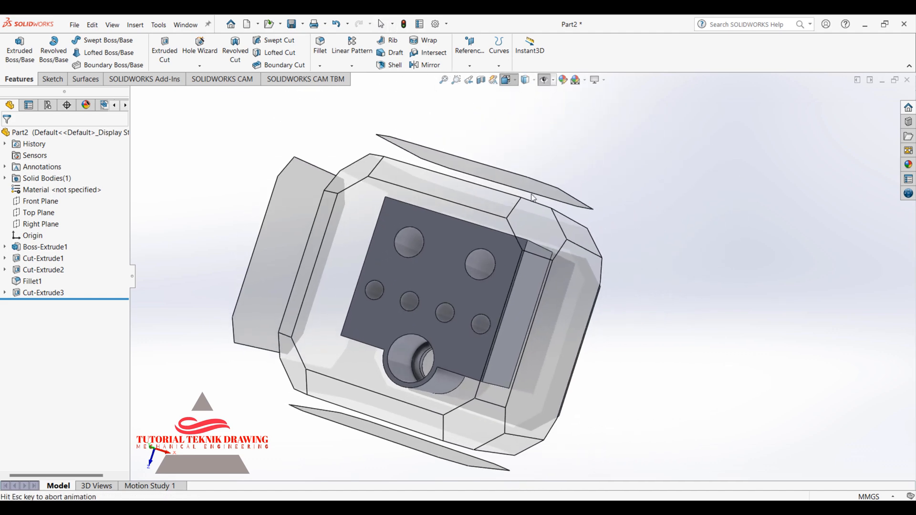
left_click(472, 265)
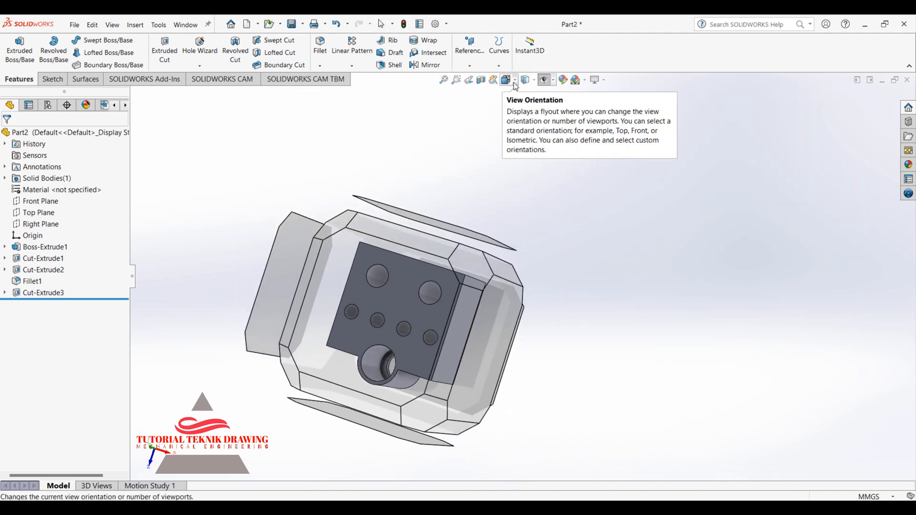
left_click(513, 82)
left_click(516, 81)
left_click(561, 109)
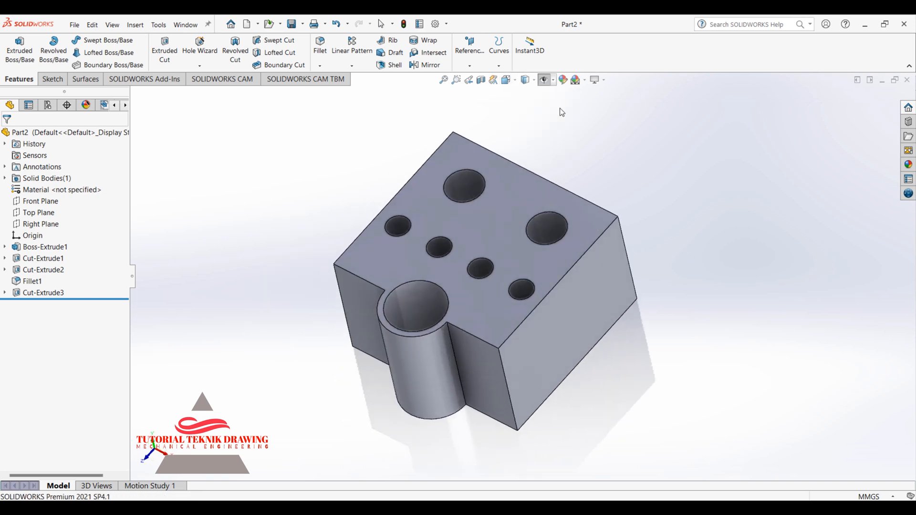
Step: Check the reference drawing and sketch two circles on the block's top face, concentric with the large holes, about 26 mm and 23 mm in diameter
left_click(642, 511)
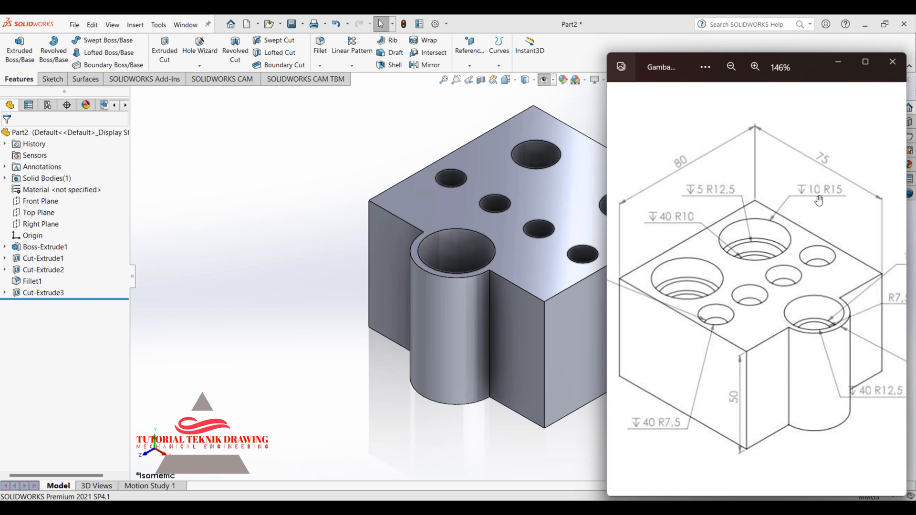
left_click(568, 108)
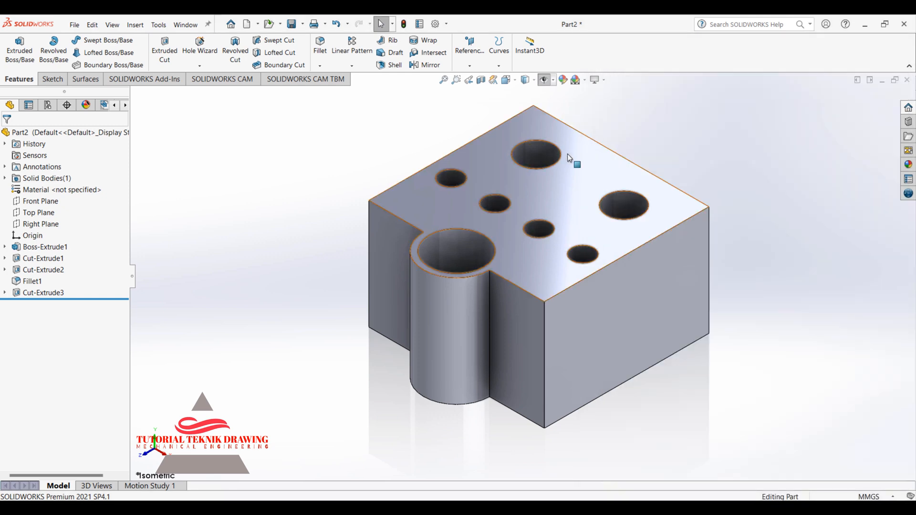
left_click(568, 154)
left_click(658, 130)
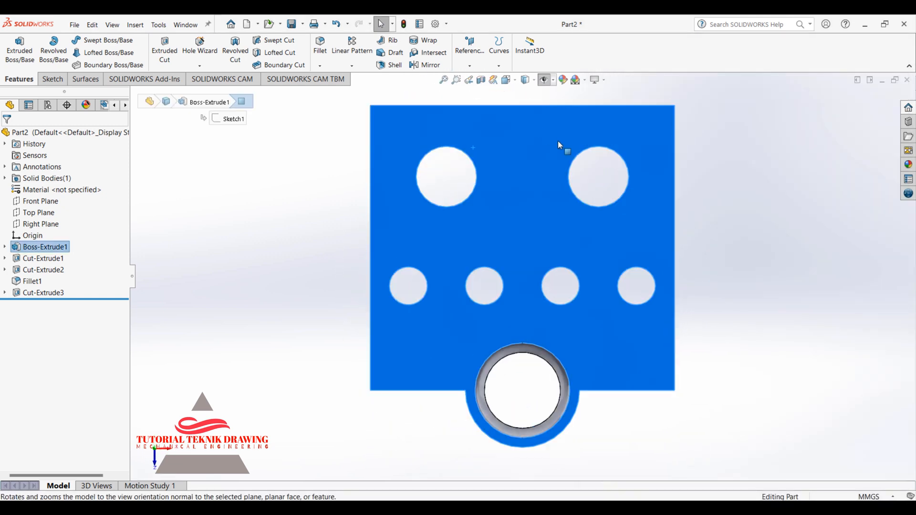
left_click(53, 79)
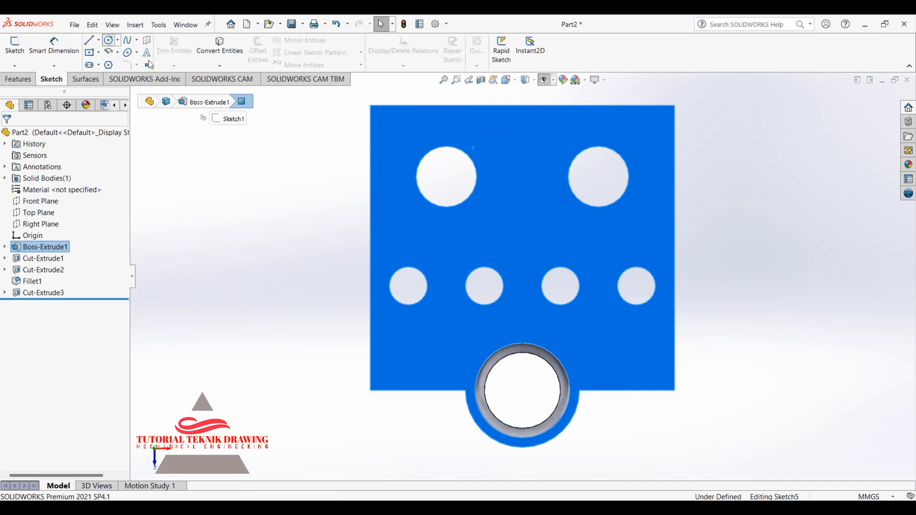
left_click(109, 41)
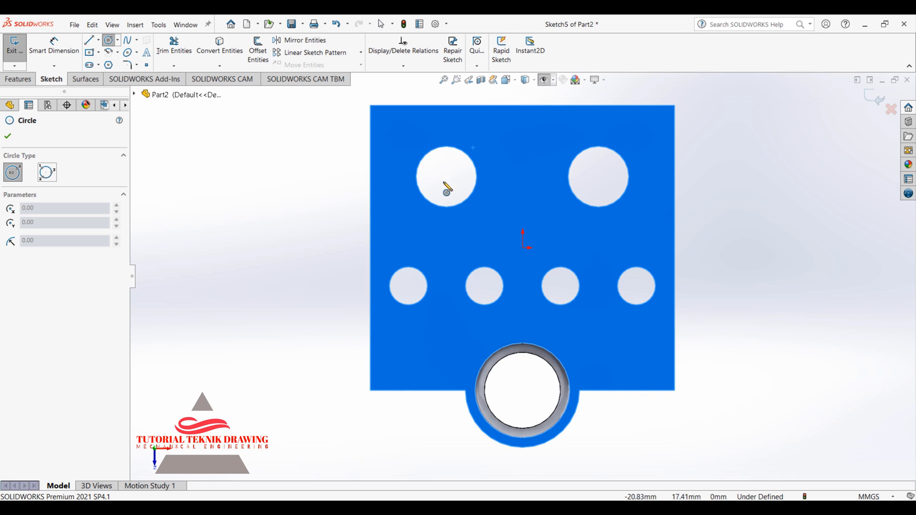
left_click(447, 176)
left_click(440, 135)
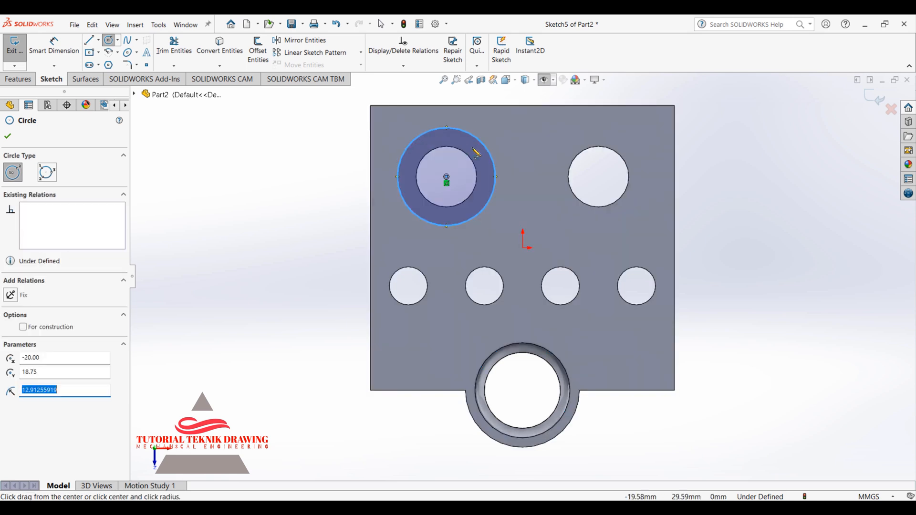
left_click(599, 177)
left_click(585, 136)
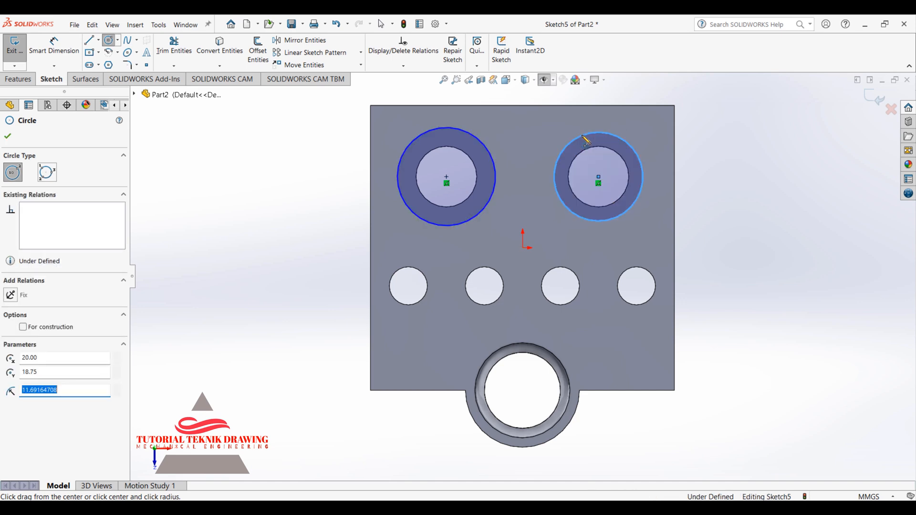
Step: Dimension both circles around the large top-face holes to a diameter of 30 mm
left_click(54, 46)
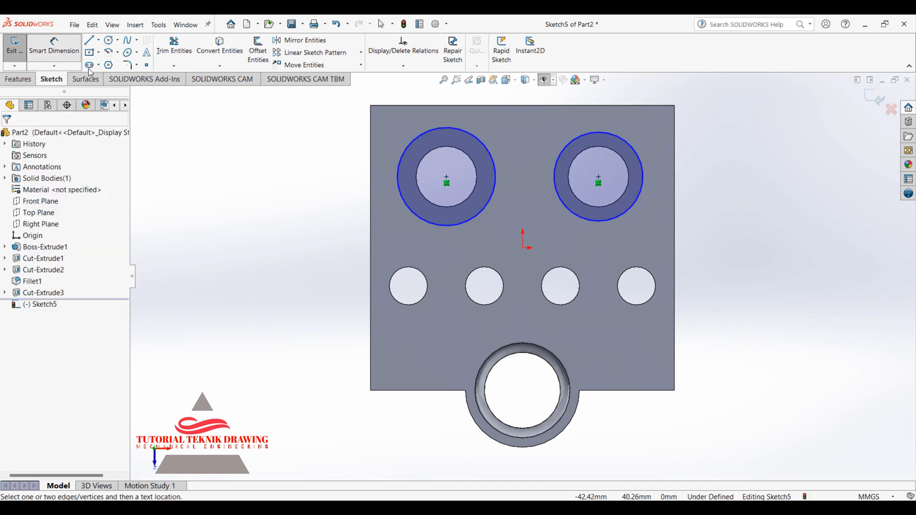
left_click(402, 156)
left_click(398, 132)
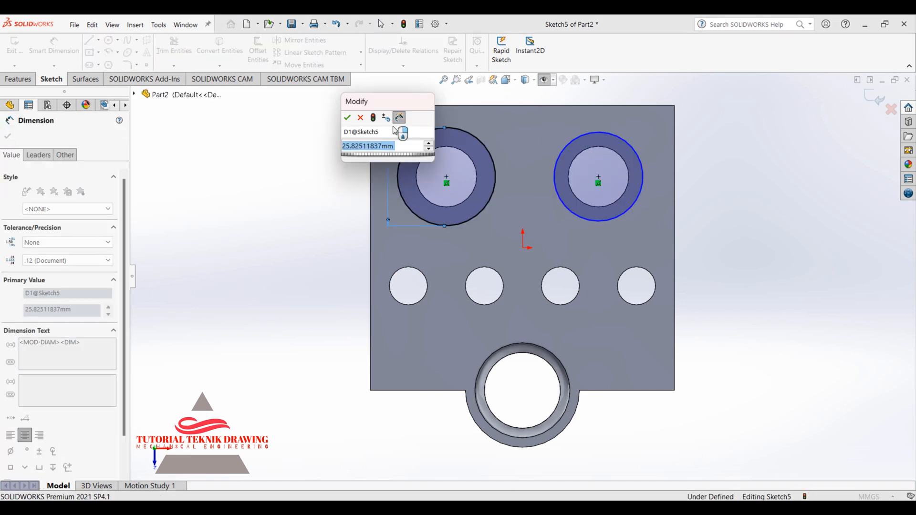
type("30")
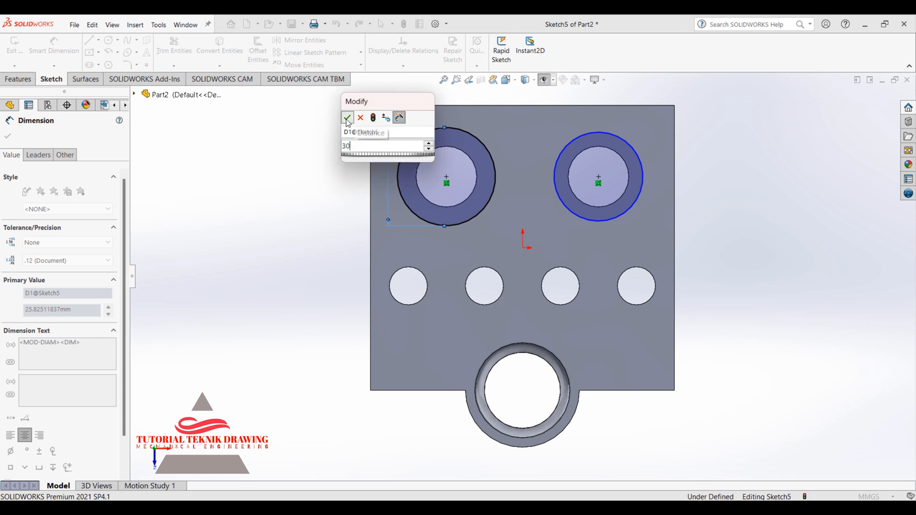
left_click(347, 117)
left_click(621, 140)
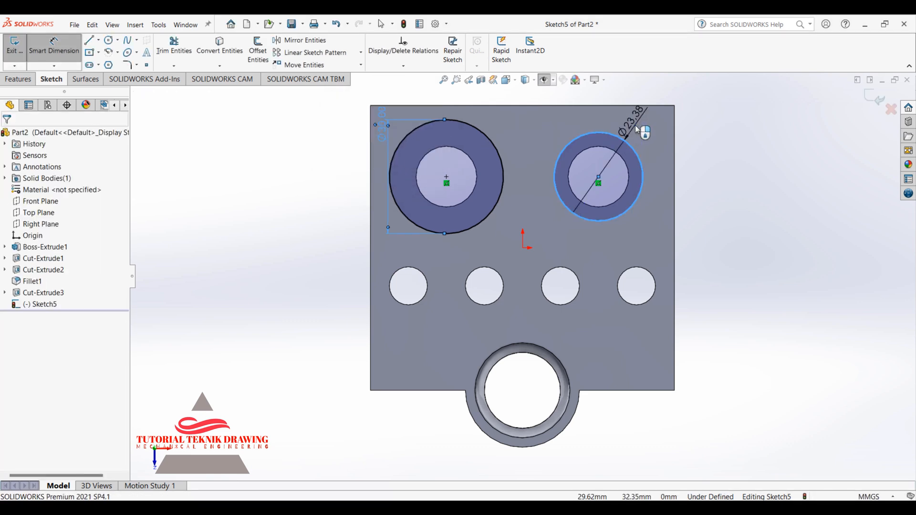
left_click(639, 129)
type("30")
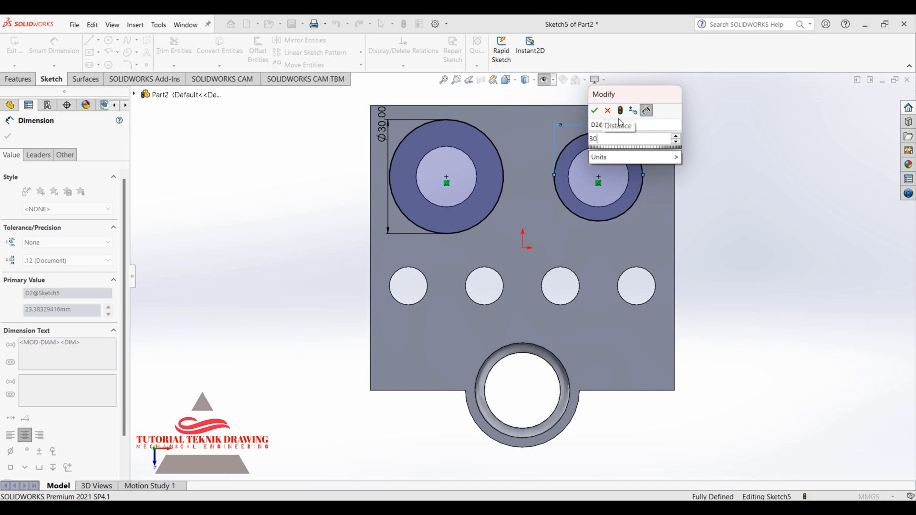
left_click(594, 110)
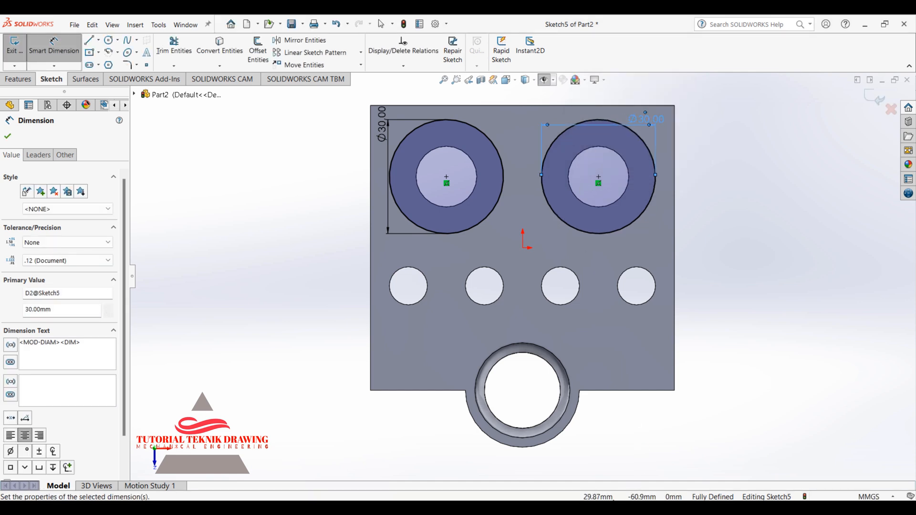
left_click(639, 511)
left_click(639, 510)
left_click(8, 136)
Step: Check the counterbore depth in the reference drawing and cut the two 30 mm circles 10 mm deep with a blind Extruded Cut
left_click(18, 79)
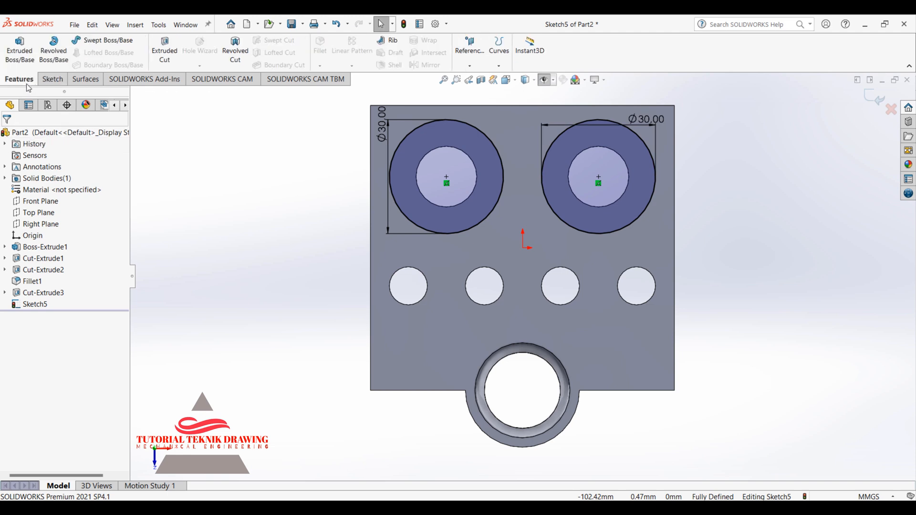
left_click(168, 63)
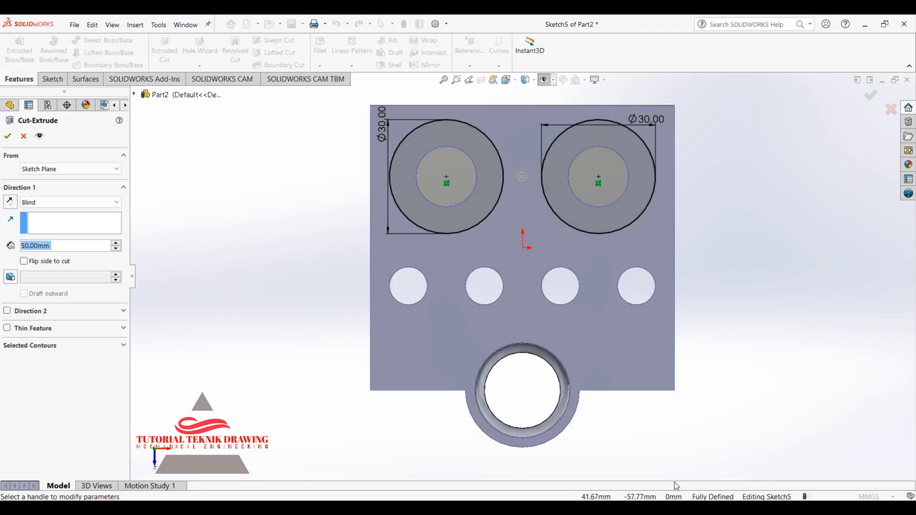
left_click(676, 507)
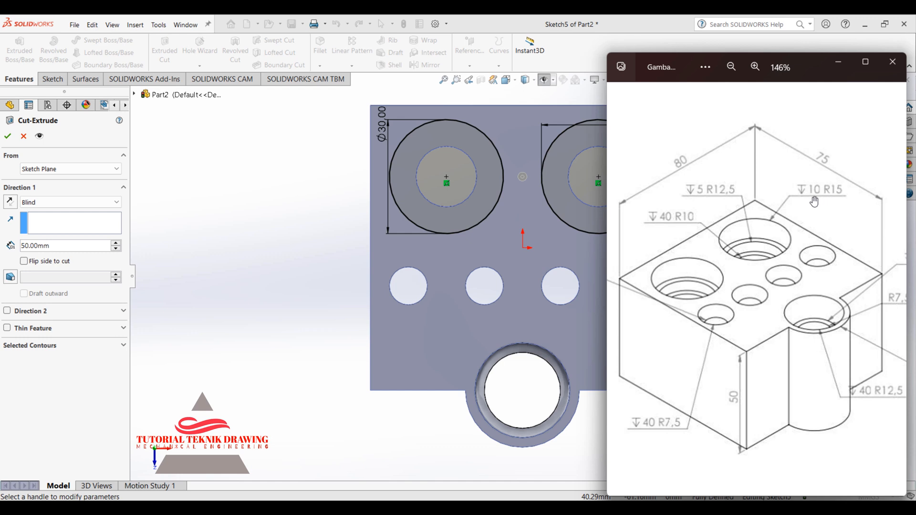
left_click(839, 62)
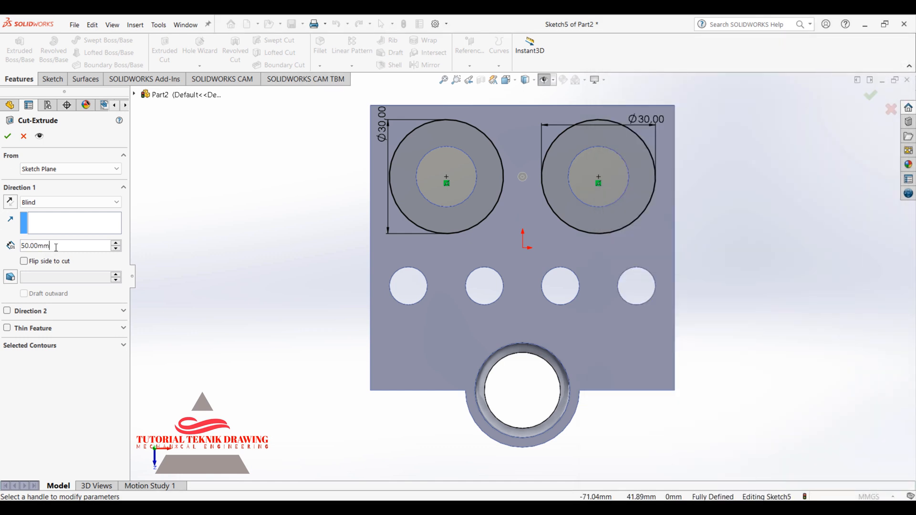
left_click_drag(56, 247, 28, 245)
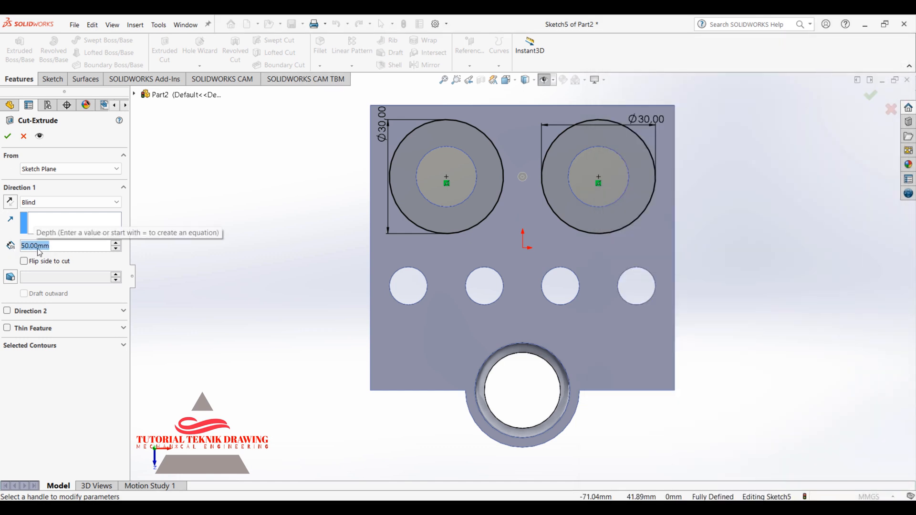
type("10")
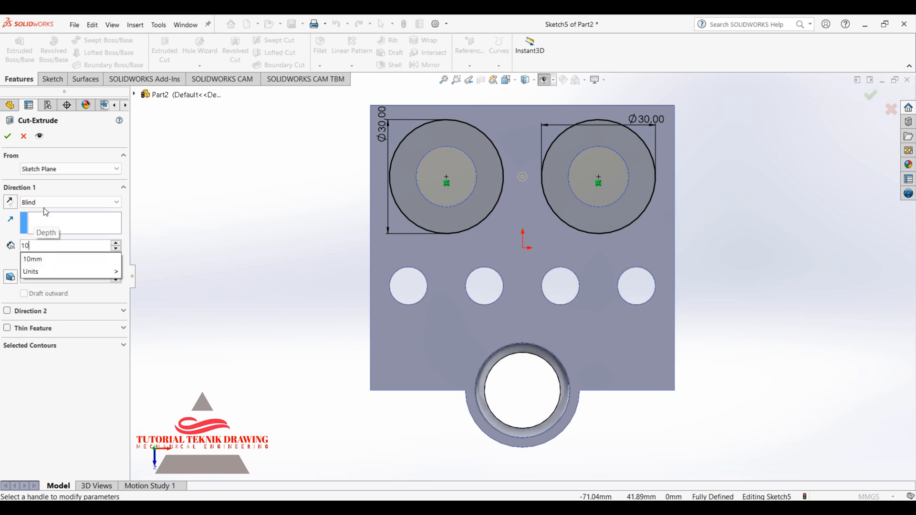
left_click(9, 137)
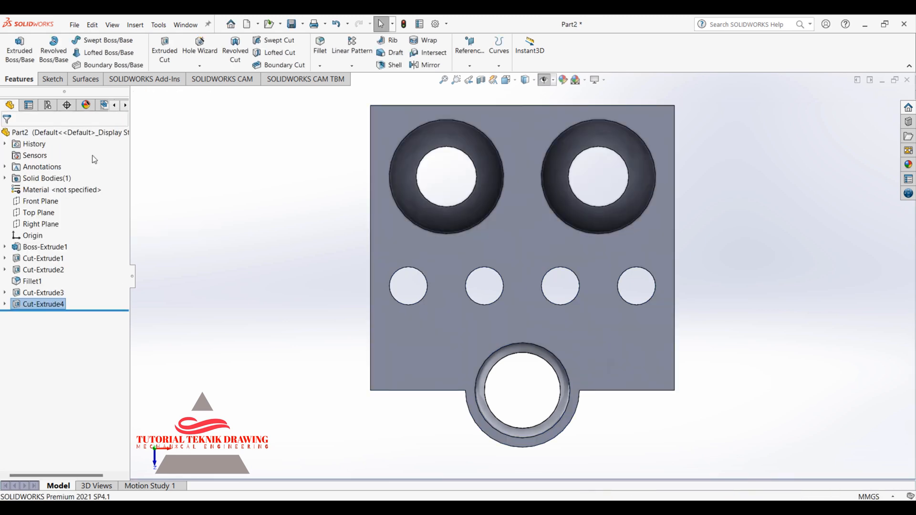
Step: Rotate the model to examine the new counterbores and check the reference drawing for the size of their second step
right_click(693, 164)
left_click(689, 164)
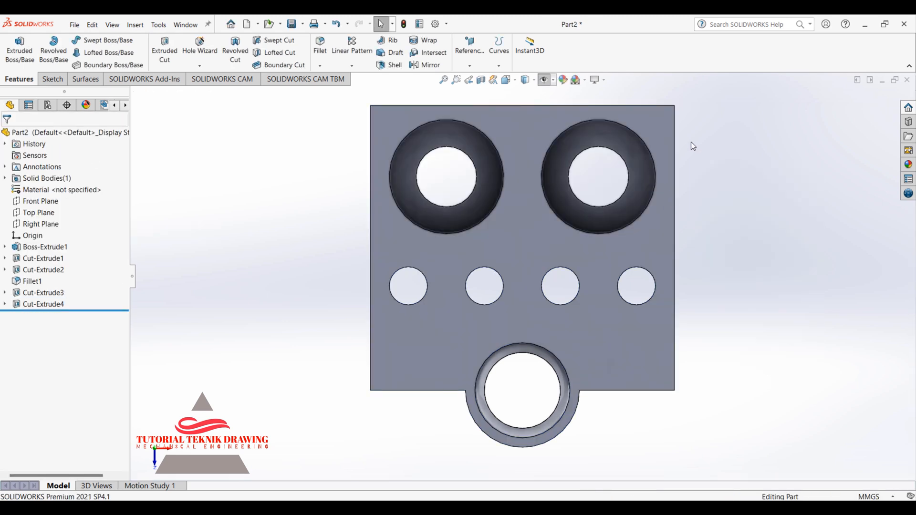
right_click(691, 141)
left_click(716, 186)
left_click_drag(716, 186, 637, 161)
right_click(653, 139)
left_click(675, 149)
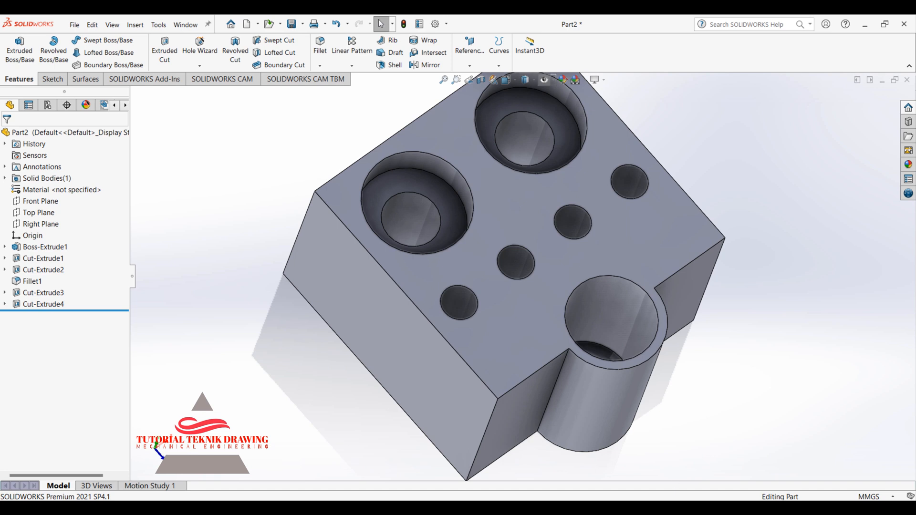
left_click(620, 507)
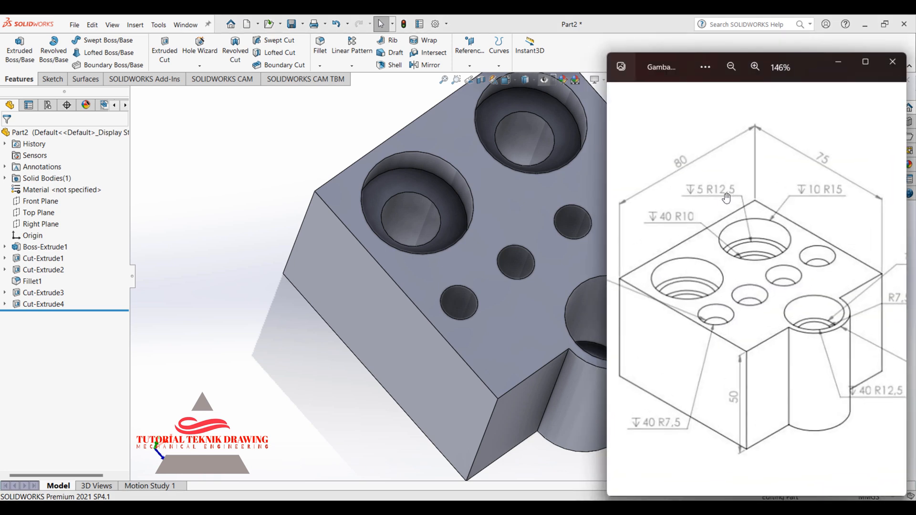
left_click(195, 361)
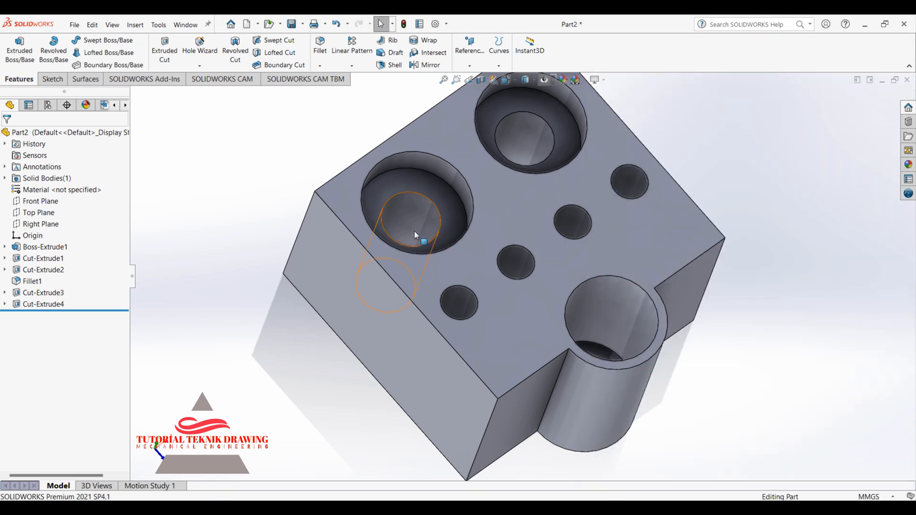
Step: Sketch two circles on the counterbore floor, concentric with the large holes, about 22 mm and 21 mm in diameter
left_click(446, 190)
left_click(525, 165)
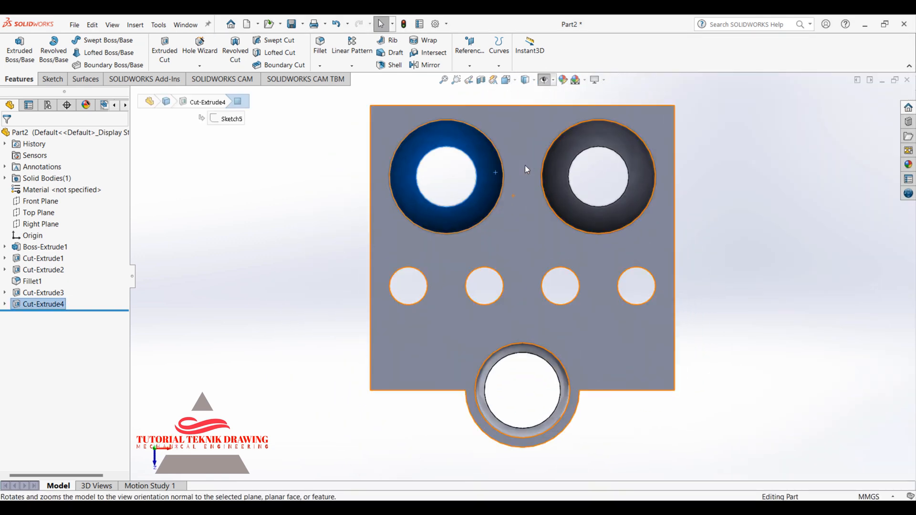
left_click(48, 79)
left_click(109, 40)
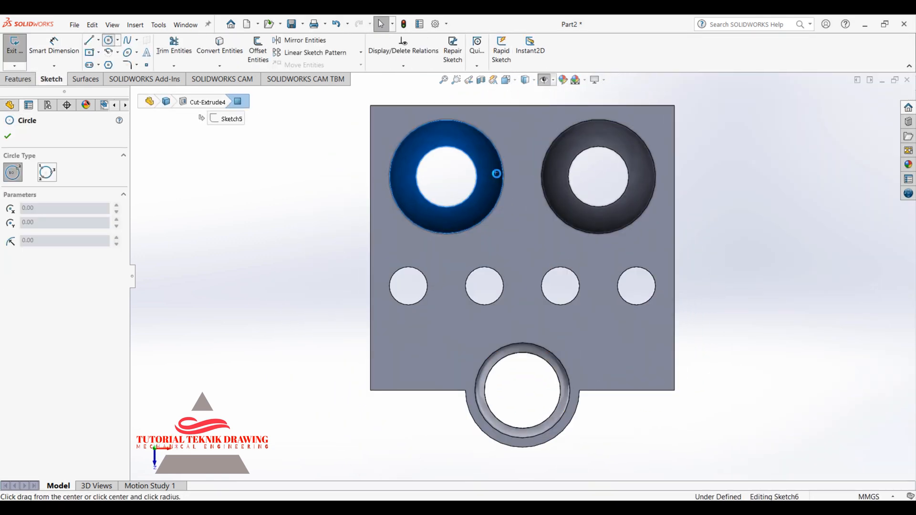
left_click(447, 177)
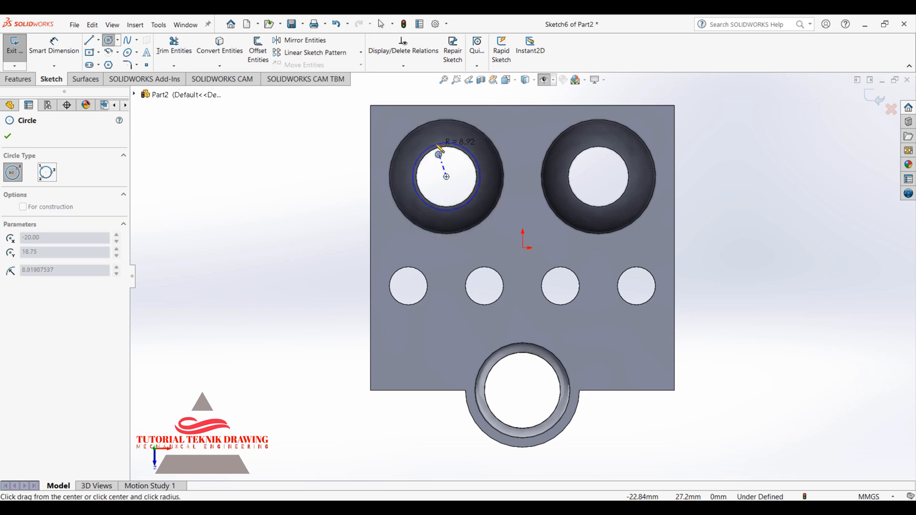
left_click(435, 137)
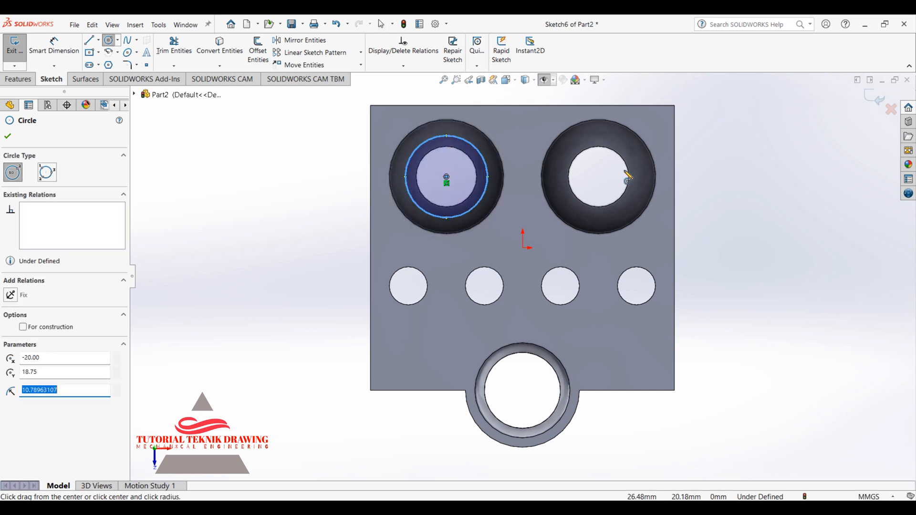
left_click(599, 177)
left_click(597, 139)
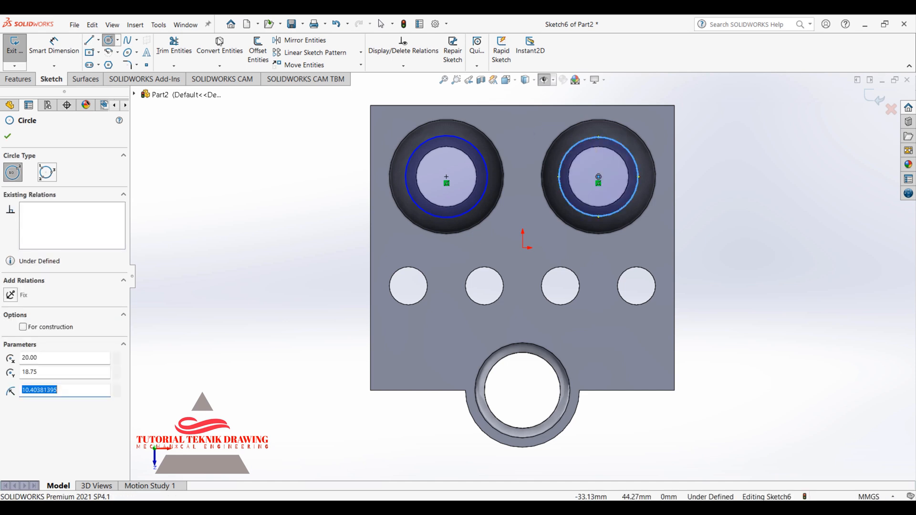
Step: Dimension both circles on the counterbore floor to a diameter of 25 mm
left_click(54, 45)
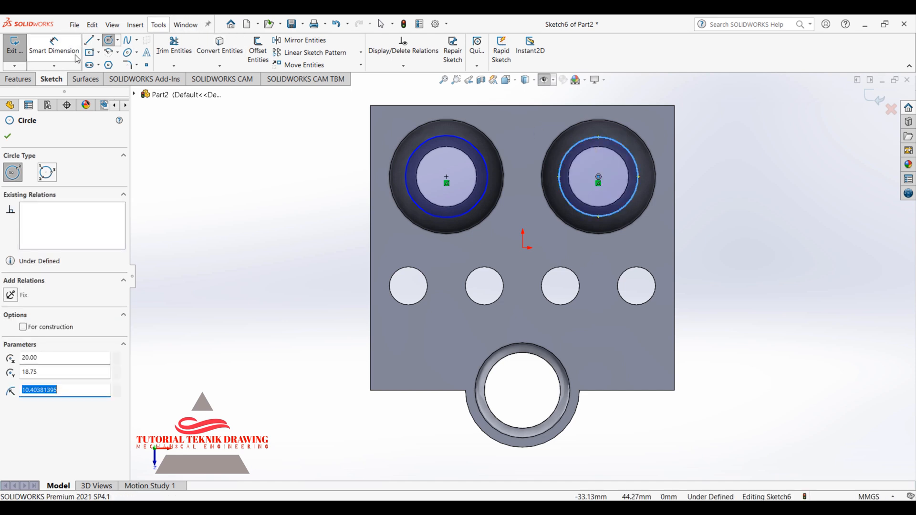
left_click(406, 187)
left_click(286, 220)
left_click(334, 242)
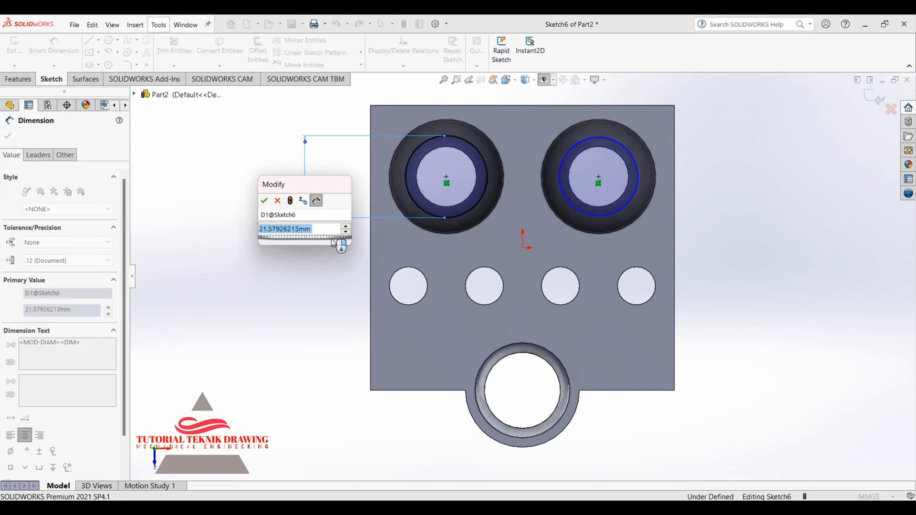
type("25")
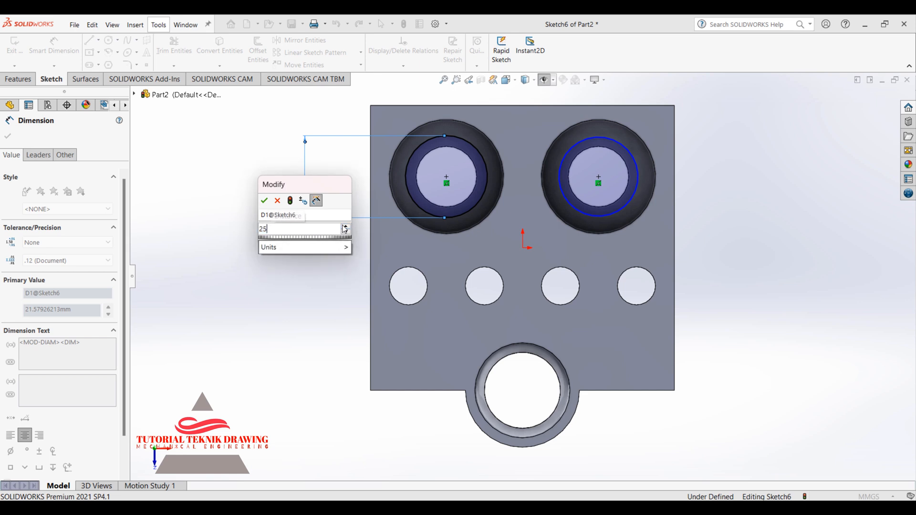
key("Return")
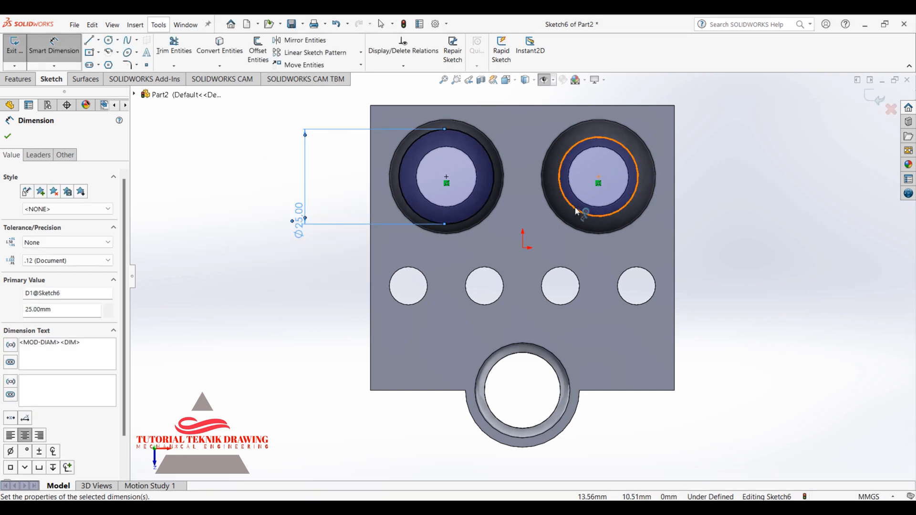
left_click(579, 212)
left_click(700, 191)
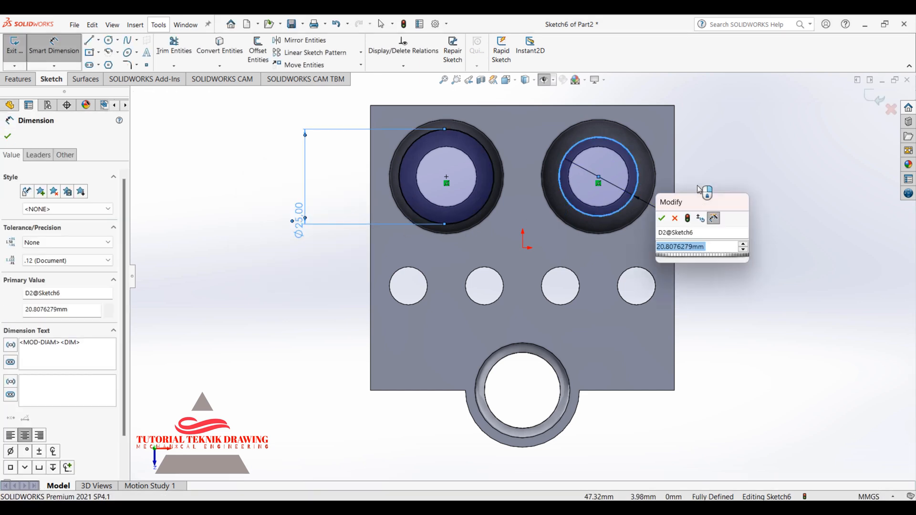
type("25")
key("Return")
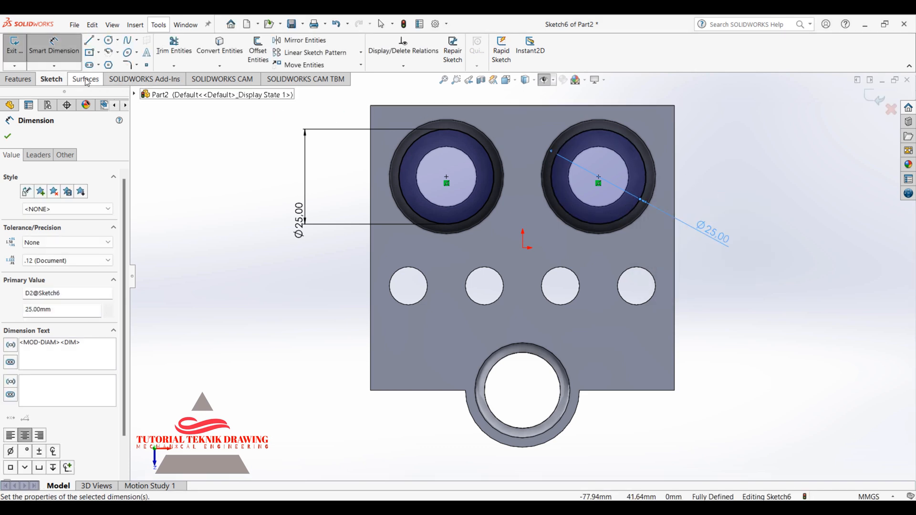
Step: Check the second step's depth in the reference drawing and cut the two 25 mm circles 5 mm deep with a blind Extruded Cut
left_click(20, 80)
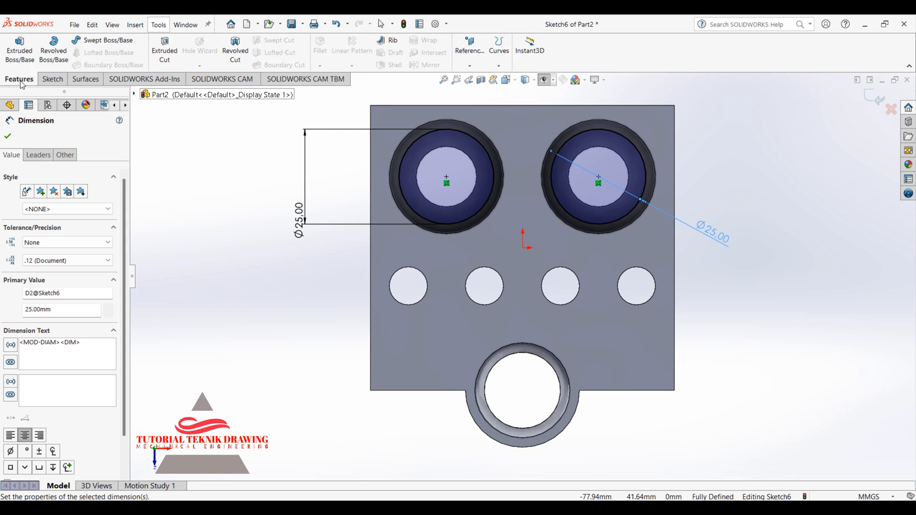
left_click(7, 136)
left_click(165, 49)
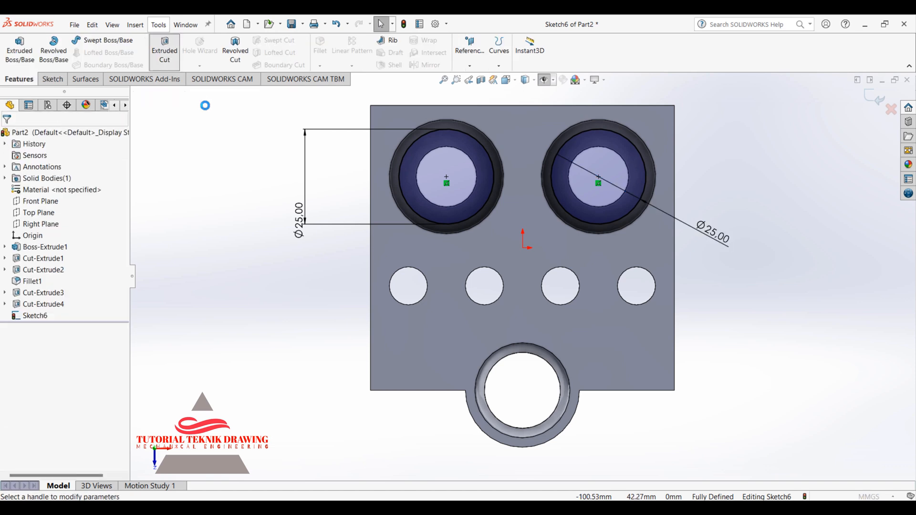
left_click(583, 509)
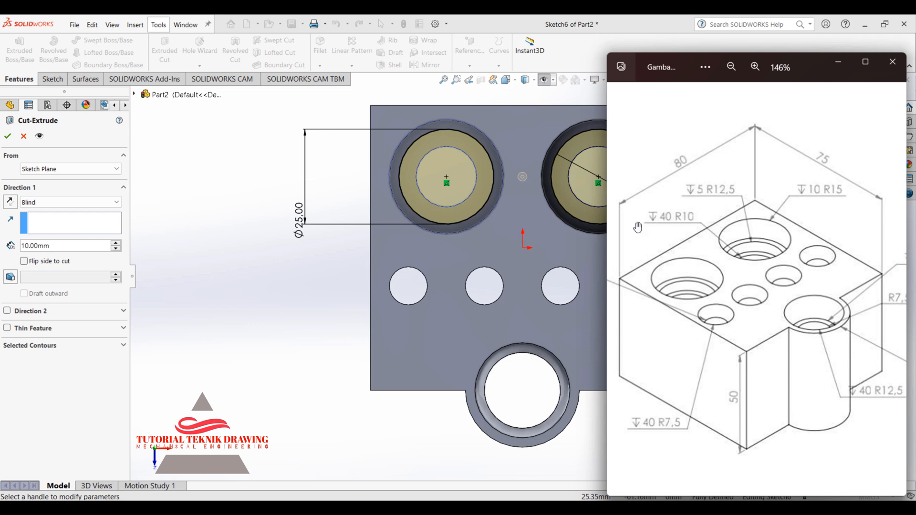
left_click(73, 247)
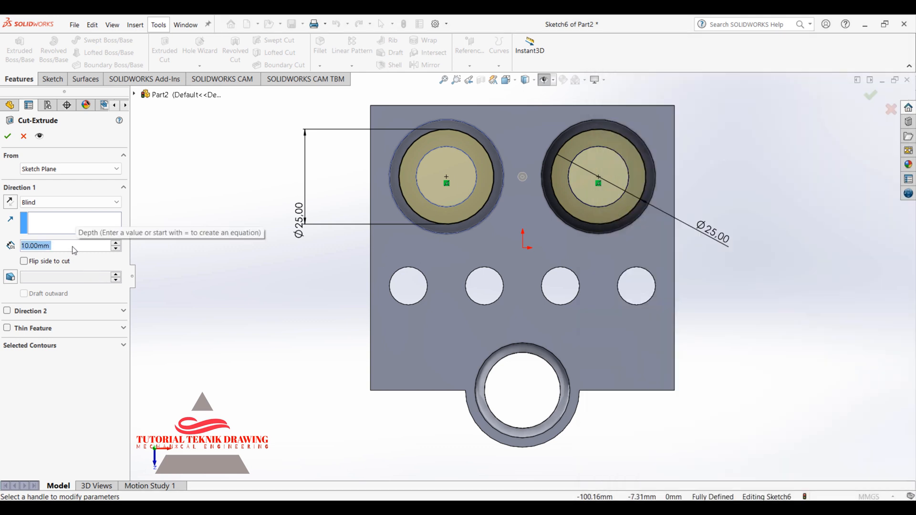
type("5")
left_click(7, 137)
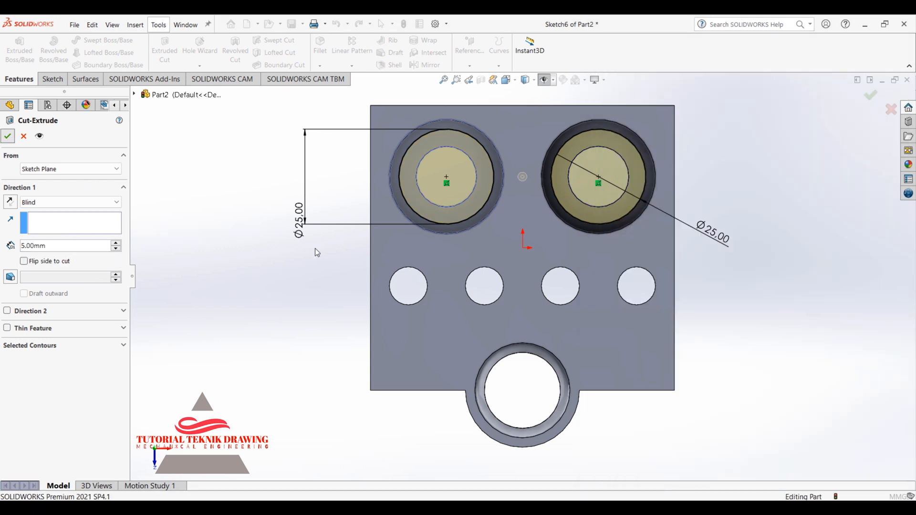
Step: Rotate the model to examine the stepped counterbores of the two large holes
right_click(757, 138)
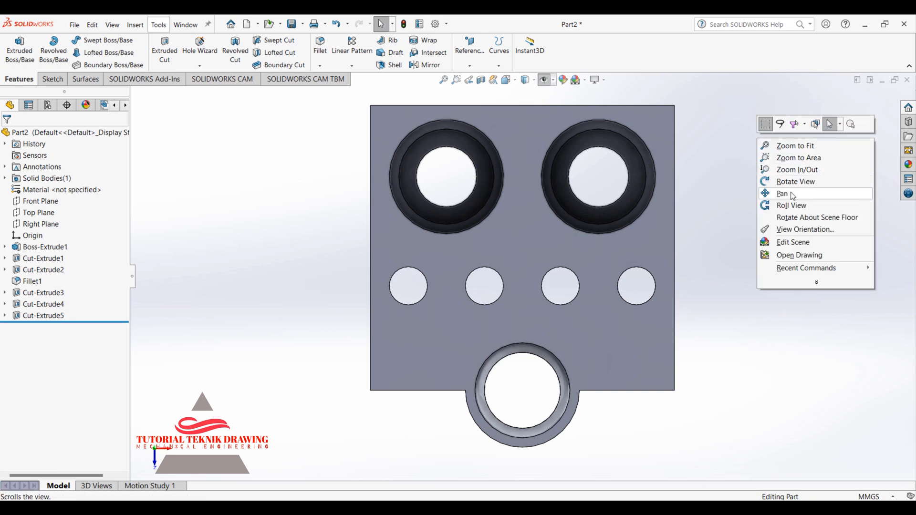
left_click(793, 182)
left_click_drag(517, 239, 700, 145)
right_click(700, 143)
left_click(721, 152)
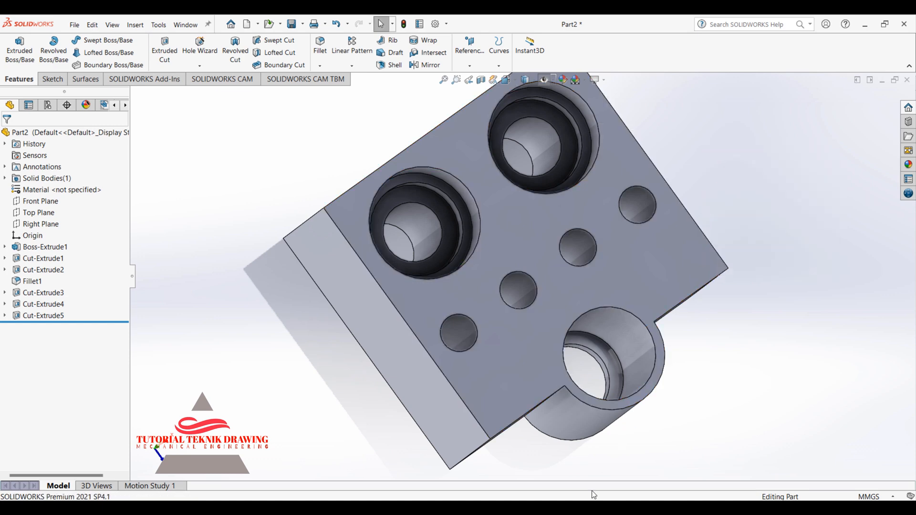
Step: Check the small holes' callout in the reference drawing, then sketch circles about 20 mm in diameter on the top face, concentric with the two leftmost small holes
key("alt+Tab")
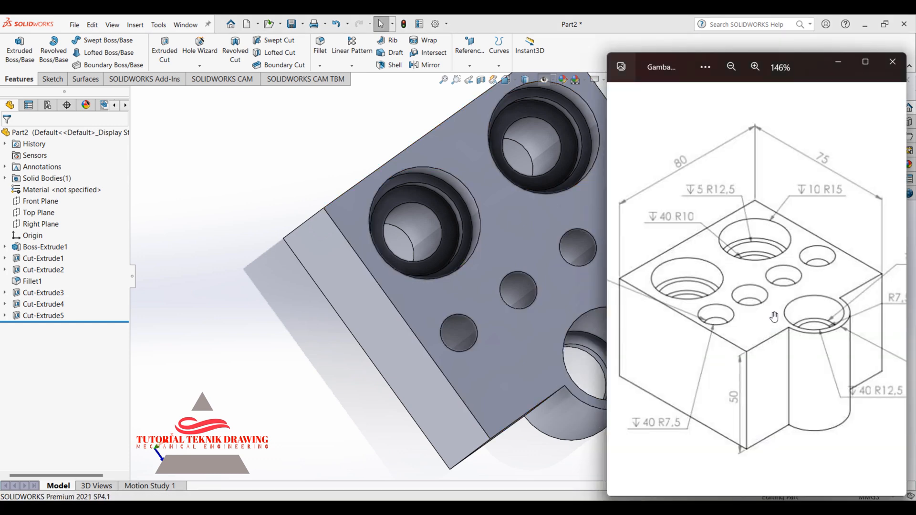
left_click_drag(774, 316, 843, 297)
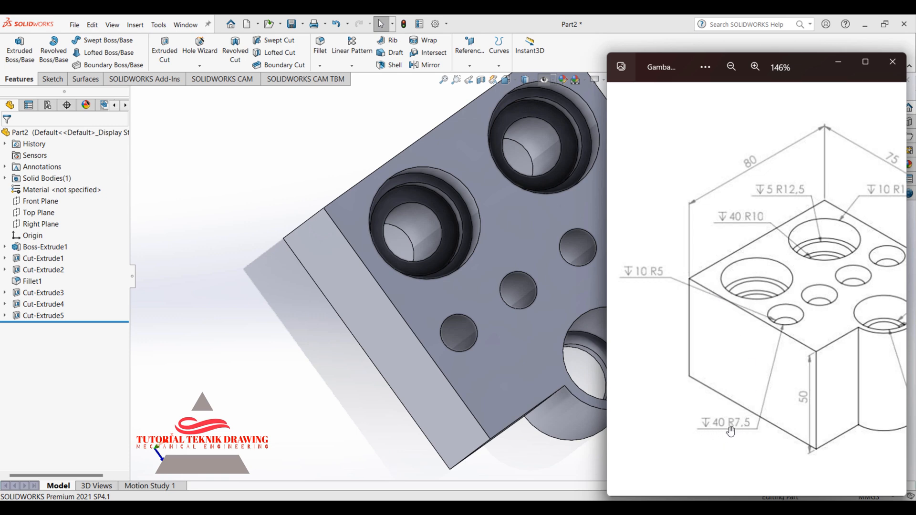
left_click(516, 322)
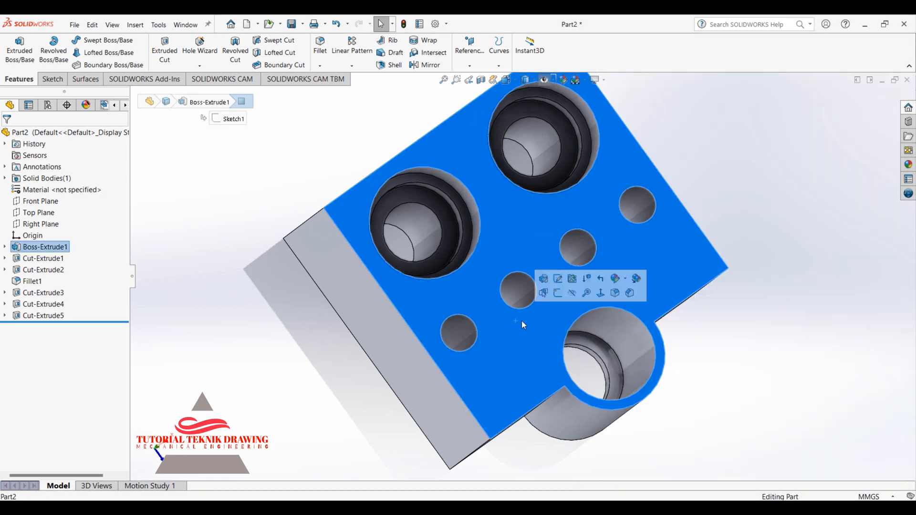
left_click(602, 298)
left_click(55, 82)
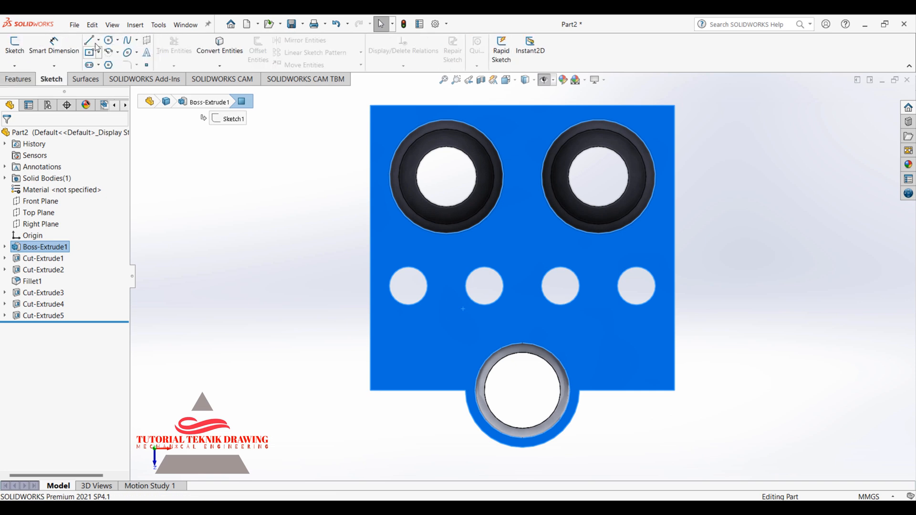
left_click(108, 38)
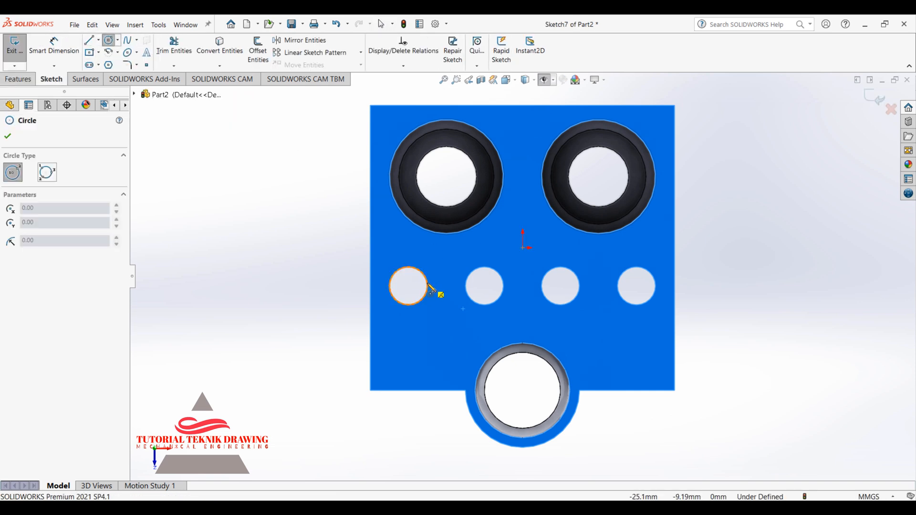
left_click(408, 286)
left_click(408, 247)
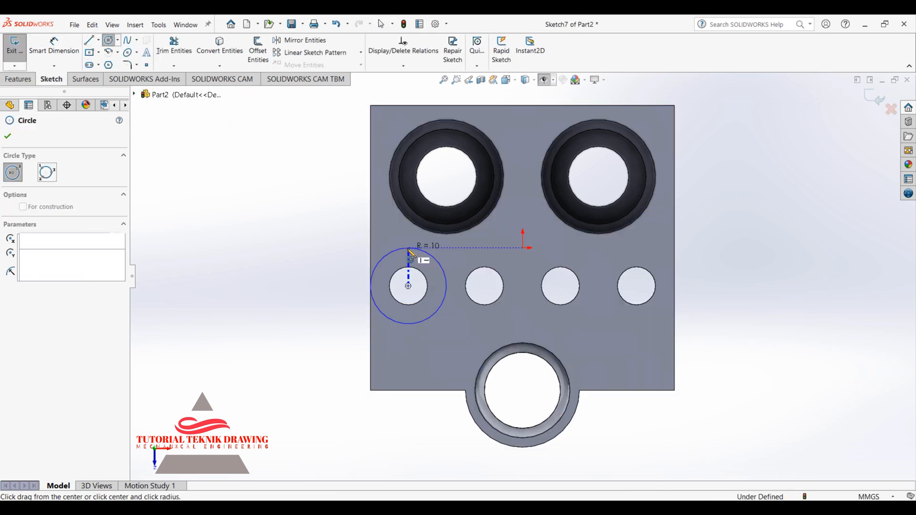
left_click(485, 286)
left_click(485, 286)
left_click(485, 247)
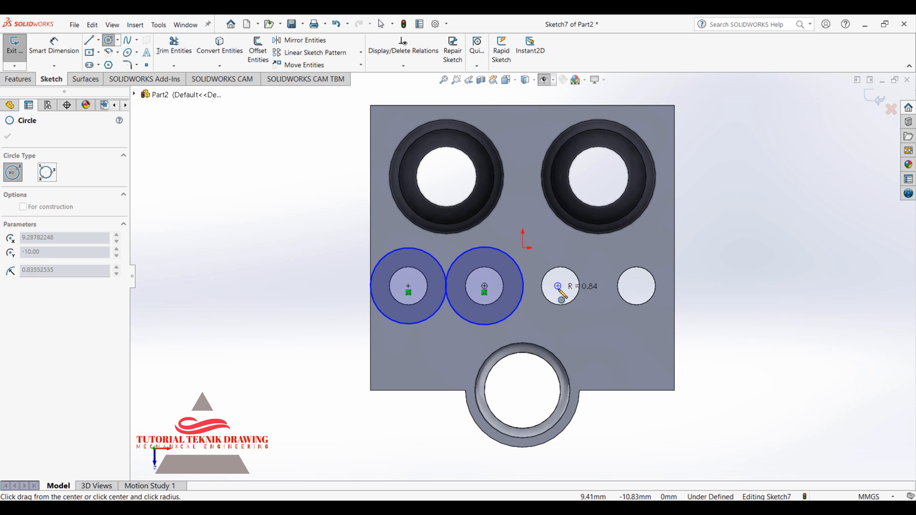
key("Escape")
Step: Sketch two more circles, about 14 mm and 18 mm in diameter, concentric with the two remaining small holes in the row
left_click(109, 40)
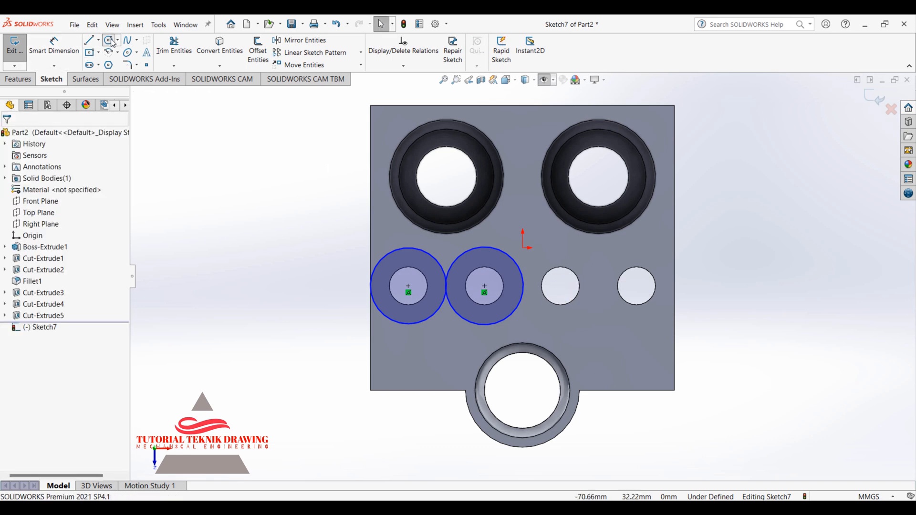
left_click(561, 286)
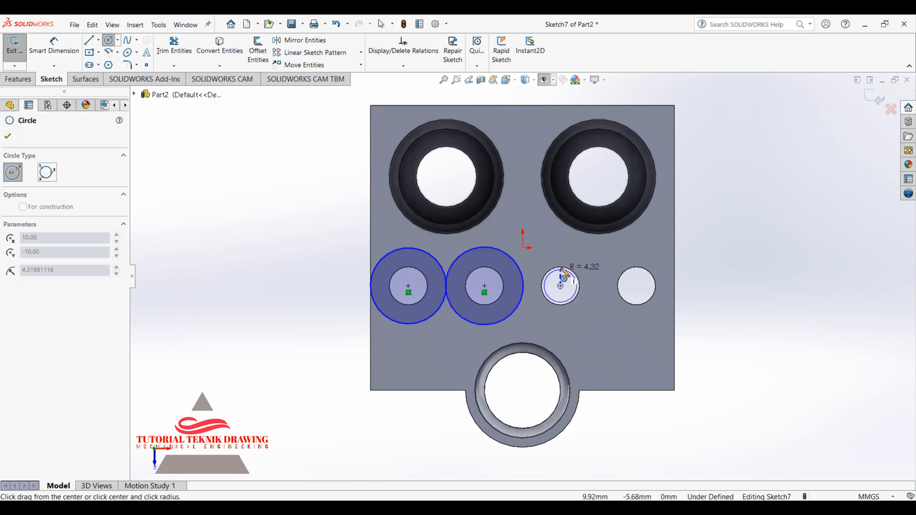
left_click(562, 264)
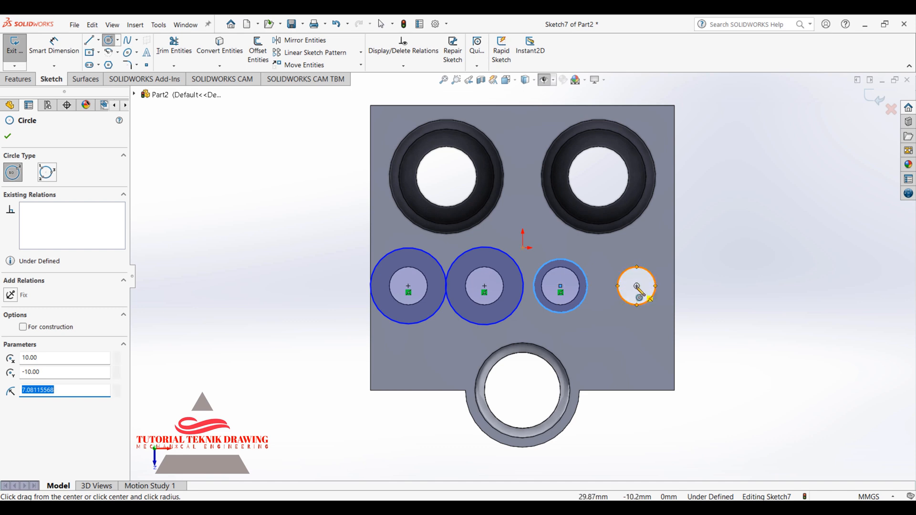
left_click(637, 286)
left_click(612, 266)
Step: Add a diameter dimension to the leftmost circle and check the small holes' radius in the reference drawing
left_click(54, 61)
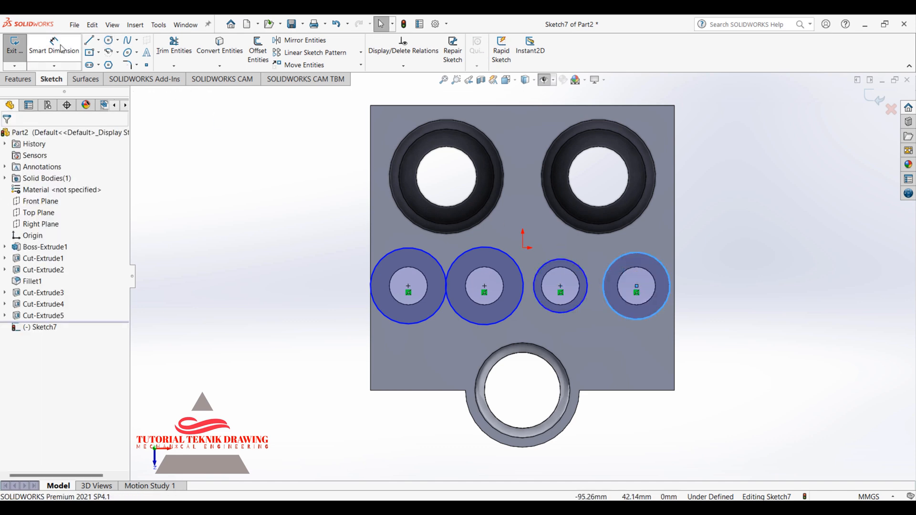
left_click(373, 270)
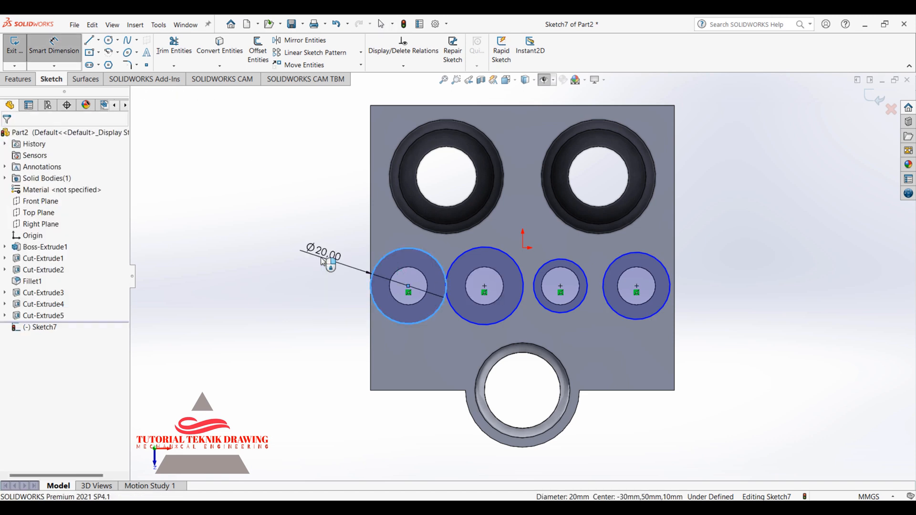
left_click(321, 268)
key("alt+Tab")
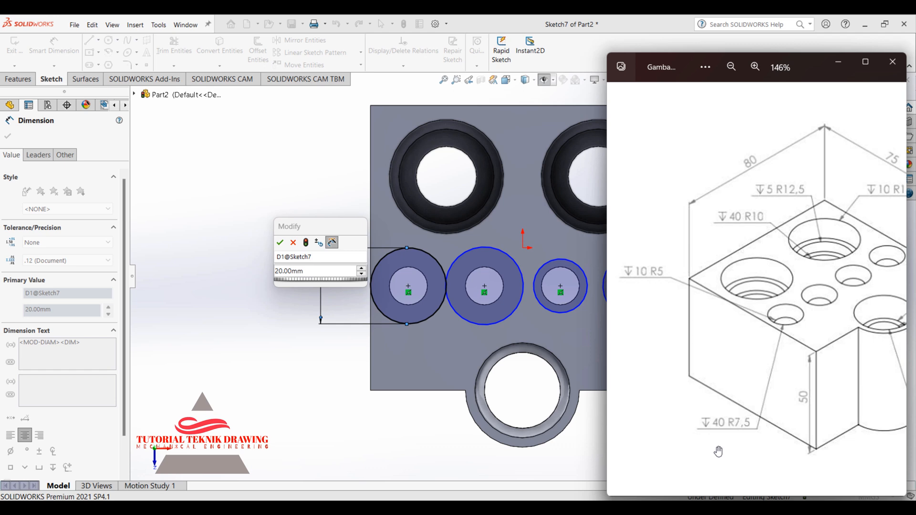
Step: Switch to Calculator and add 7.5 + 7.5 to convert the small holes' radius to a diameter
left_click(590, 499)
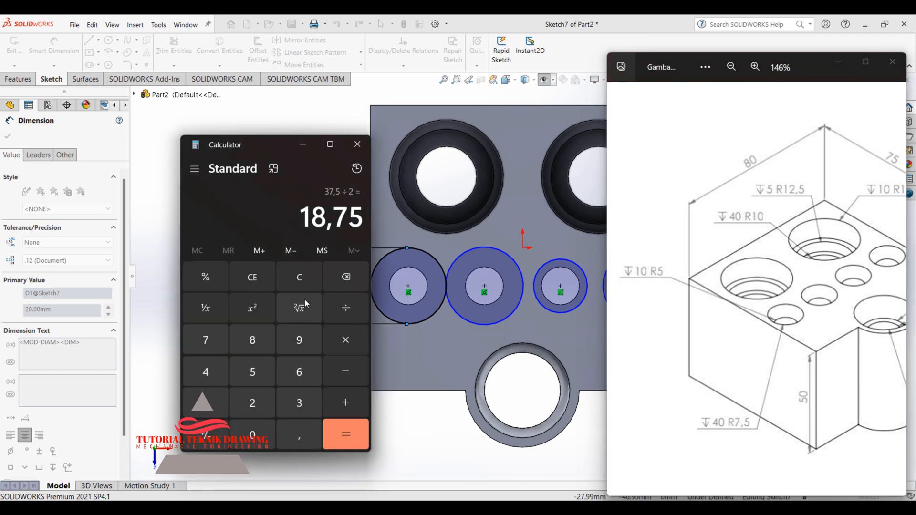
left_click(301, 281)
left_click(211, 335)
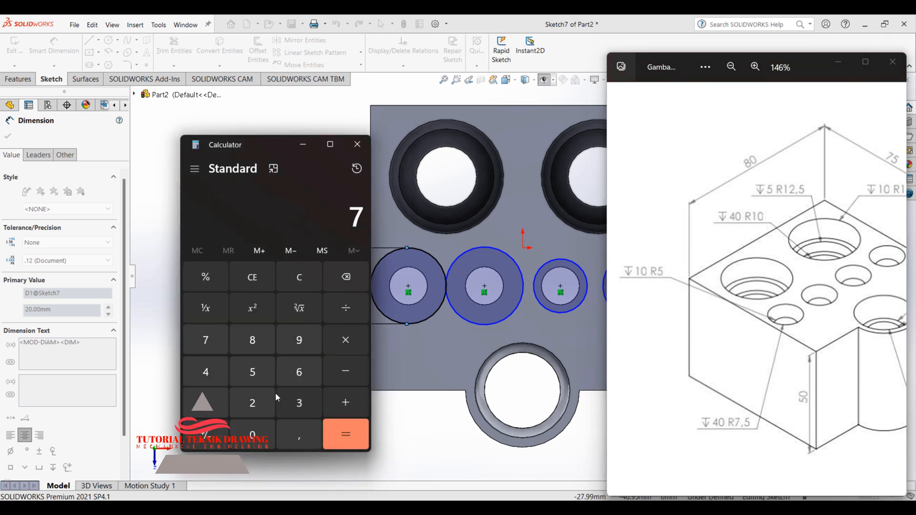
left_click(289, 436)
left_click(261, 371)
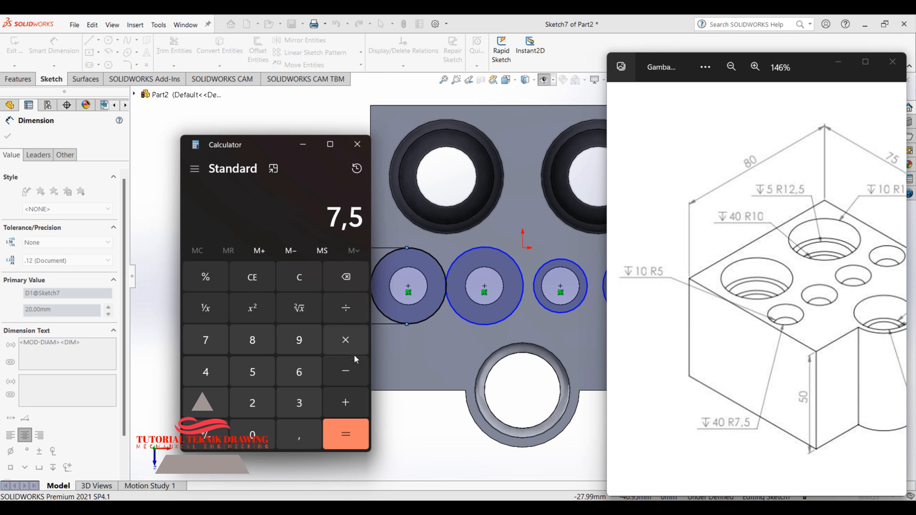
left_click(351, 397)
left_click(208, 336)
left_click(315, 441)
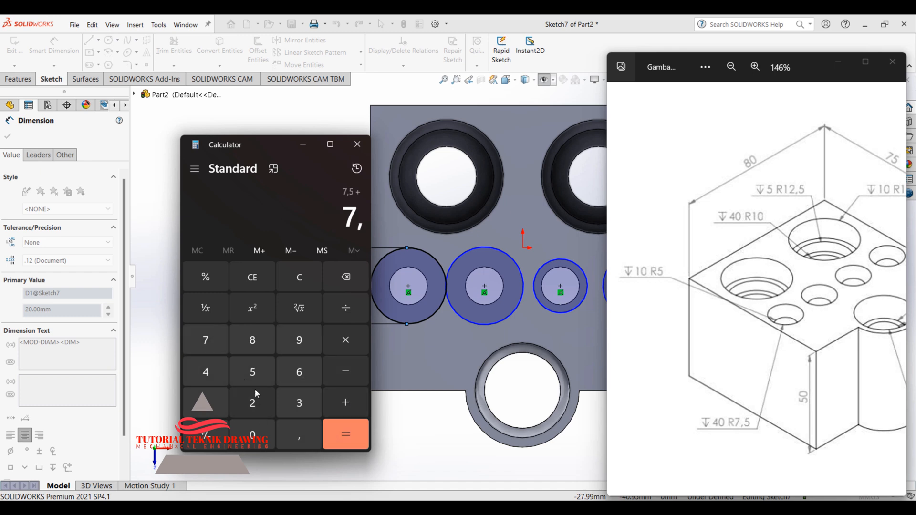
left_click(299, 340)
left_click(346, 277)
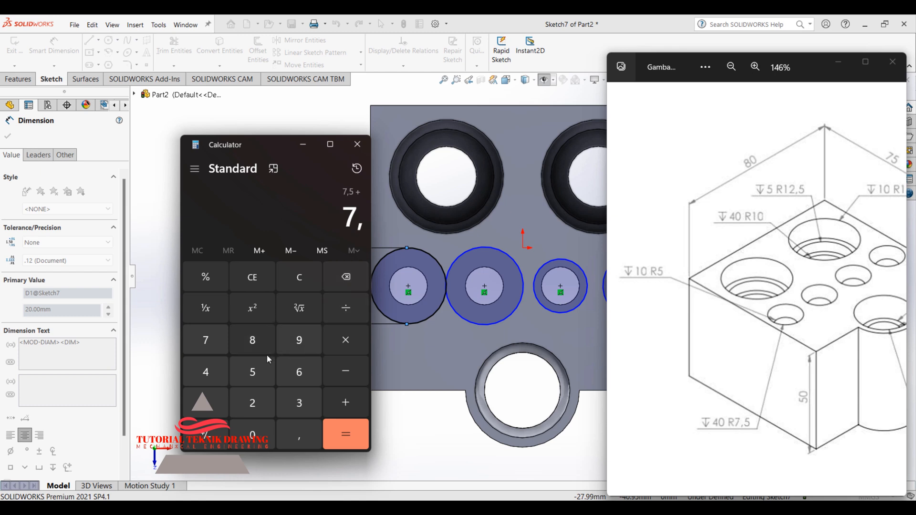
left_click(253, 372)
left_click(346, 435)
left_click(303, 144)
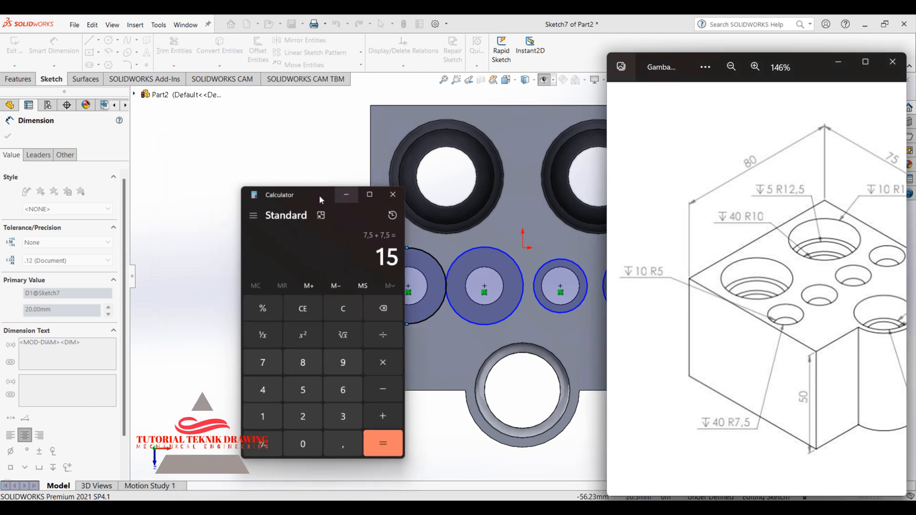
Step: Set the leftmost circle's diameter to 15 mm
left_click(312, 271)
left_click_drag(311, 271, 255, 267)
type("15")
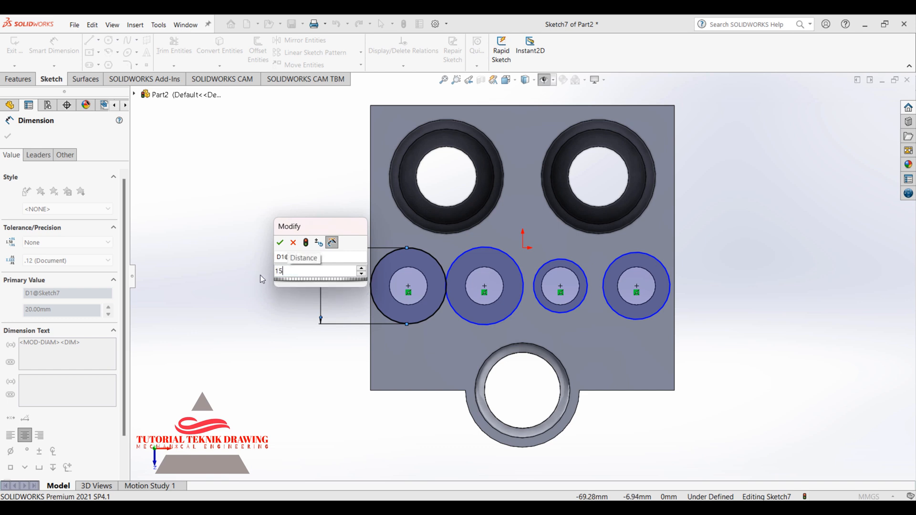
key("Return")
Step: Dimension the other three circles around the small holes to a diameter of 15 mm each
left_click(480, 253)
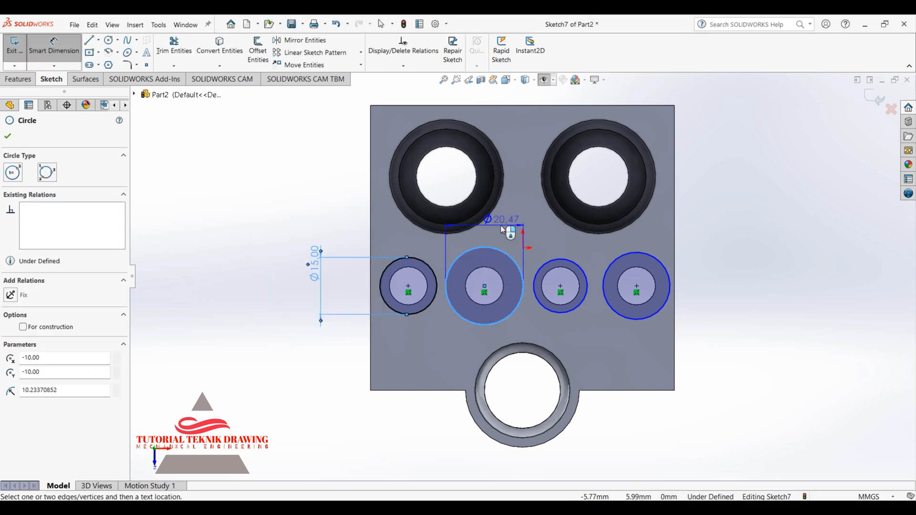
left_click(502, 232)
type("15")
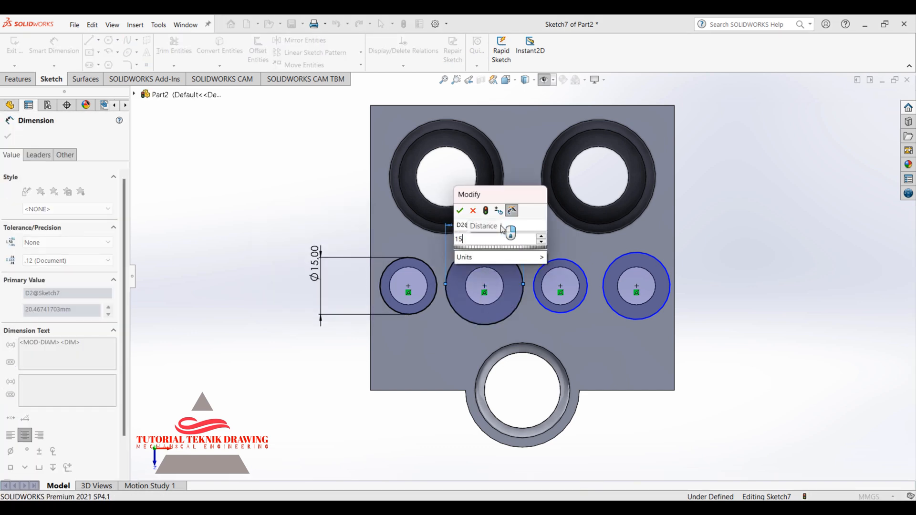
key("Return")
left_click(582, 268)
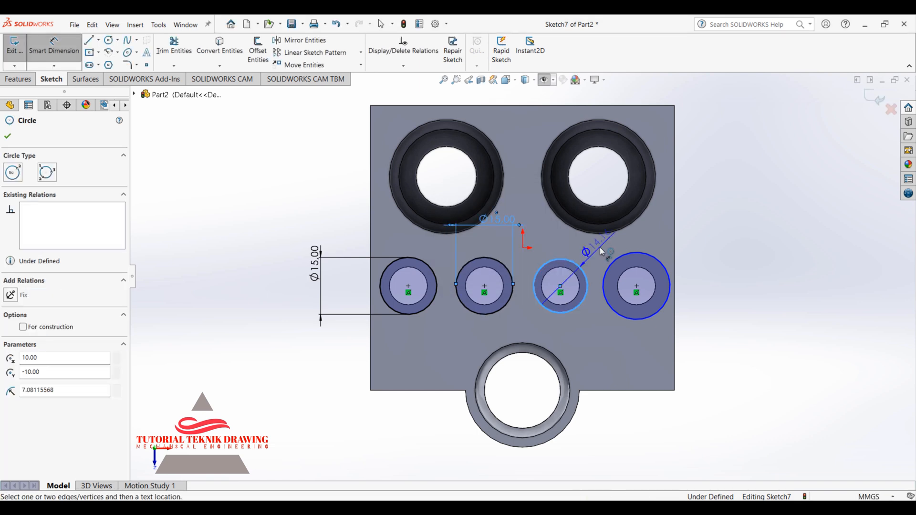
left_click(601, 245)
type("15")
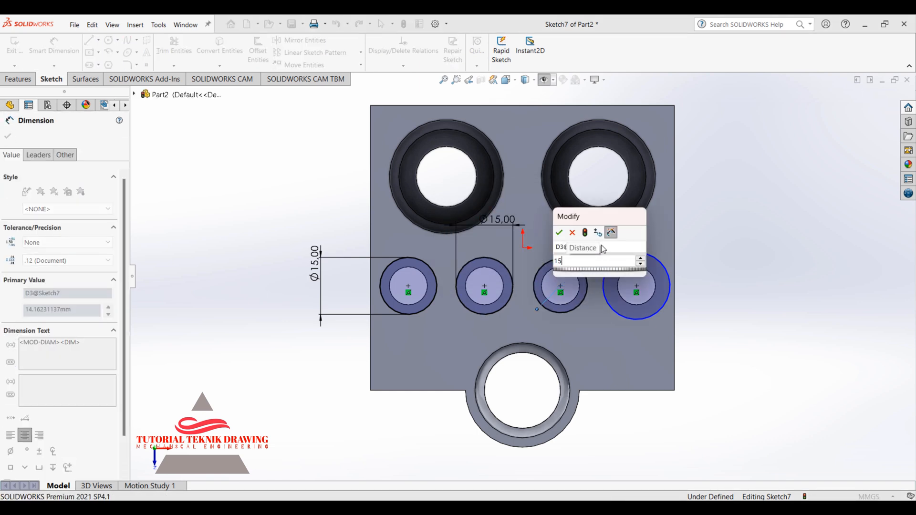
key("Return")
left_click(700, 231)
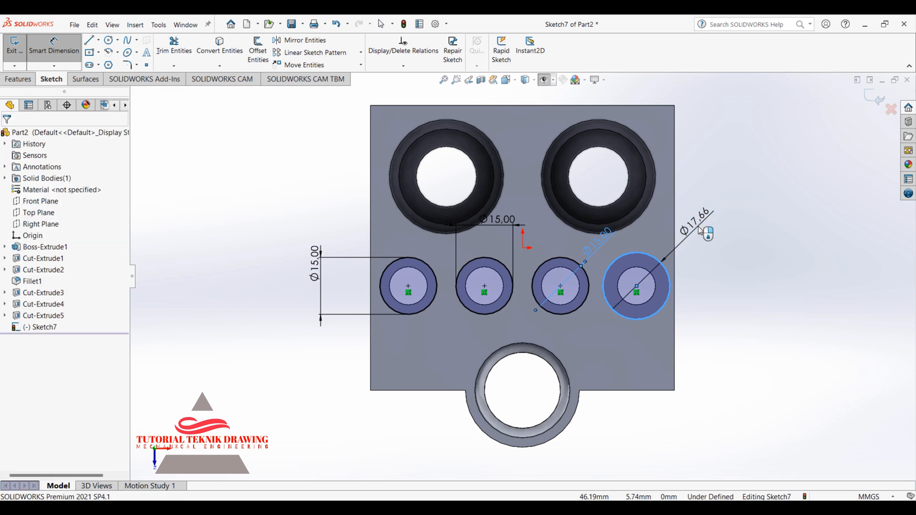
key("Return")
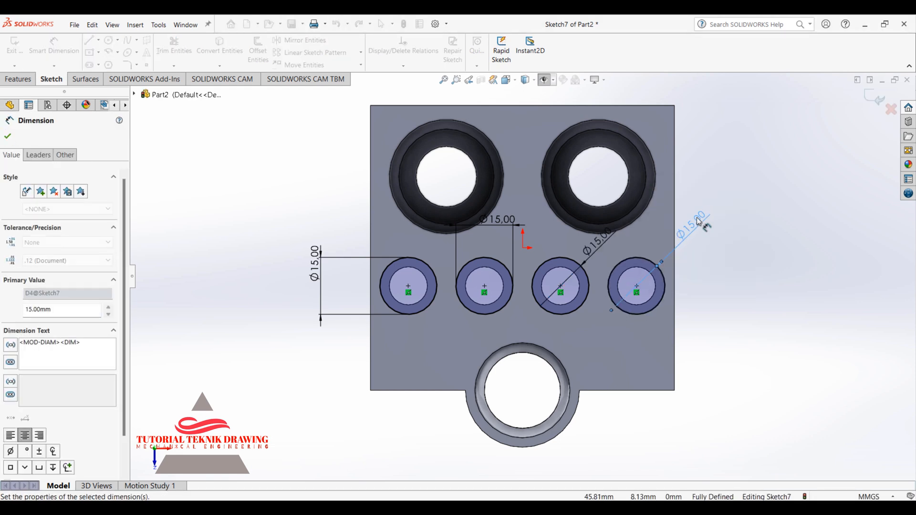
left_click(7, 138)
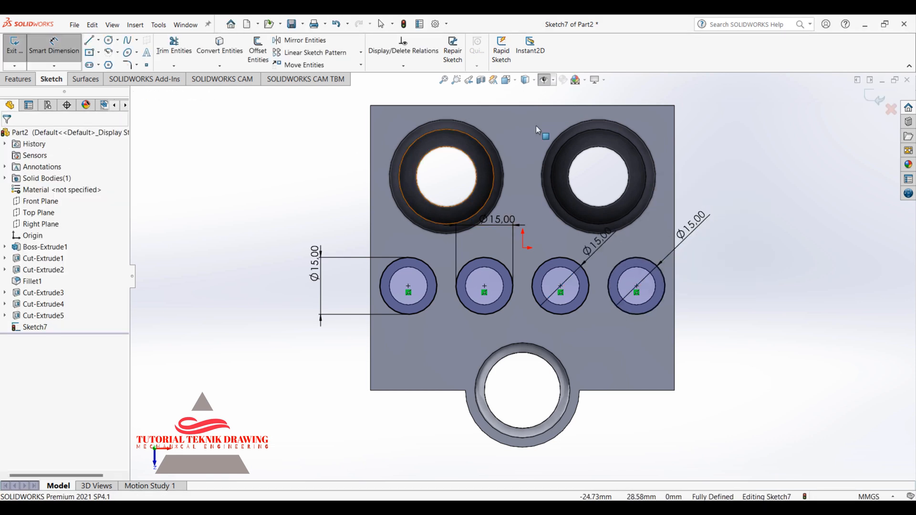
Step: Check the small holes' depth in the reference drawing and cut the four 15 mm circles 40 mm deep with a blind Extruded Cut
left_click(19, 79)
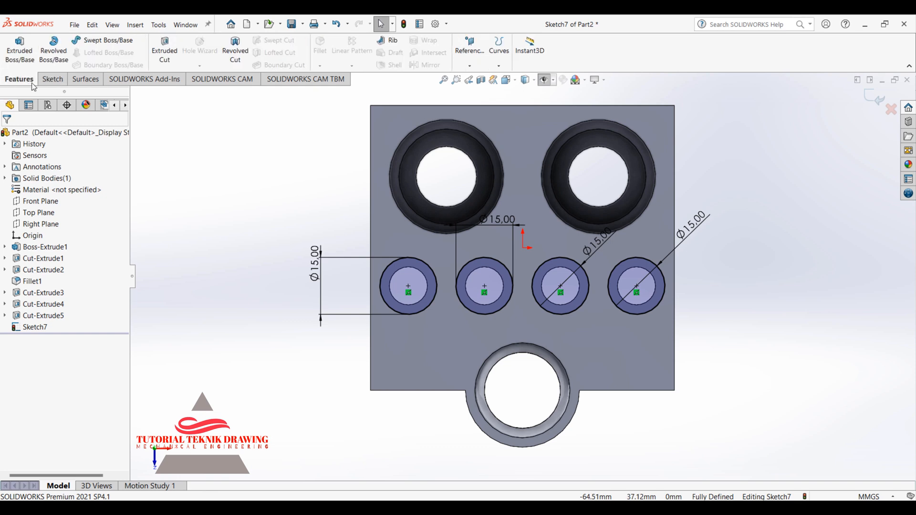
left_click(165, 51)
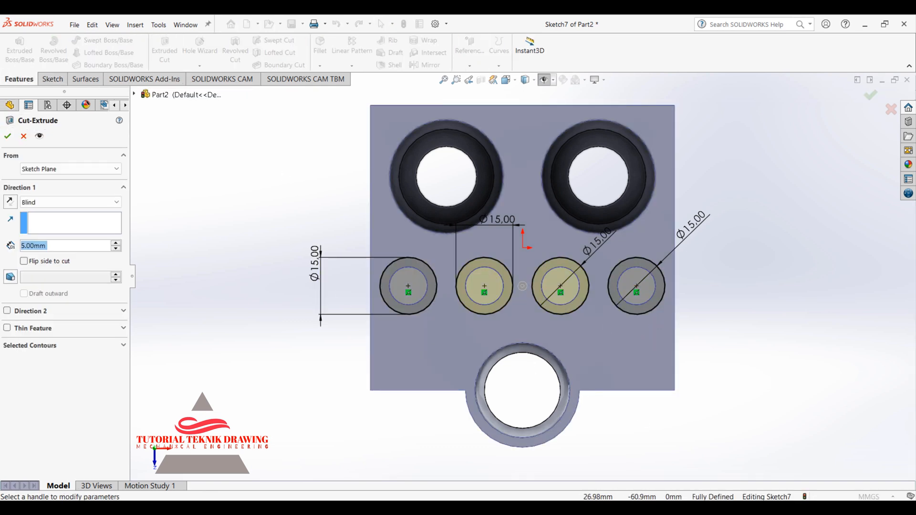
key("alt+Tab")
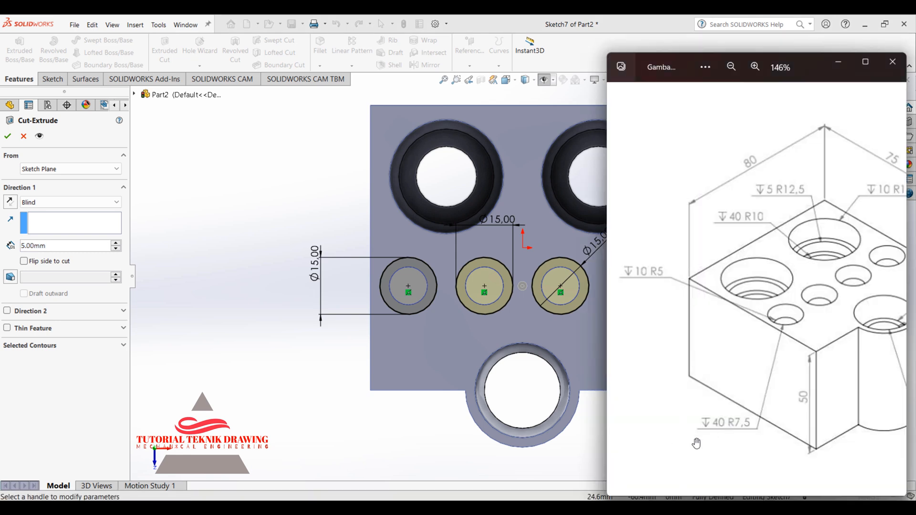
left_click(826, 66)
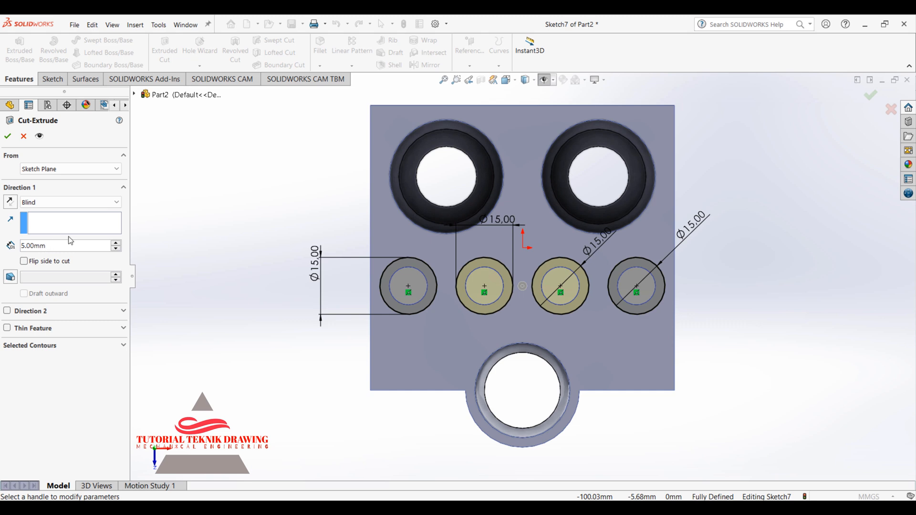
type("40")
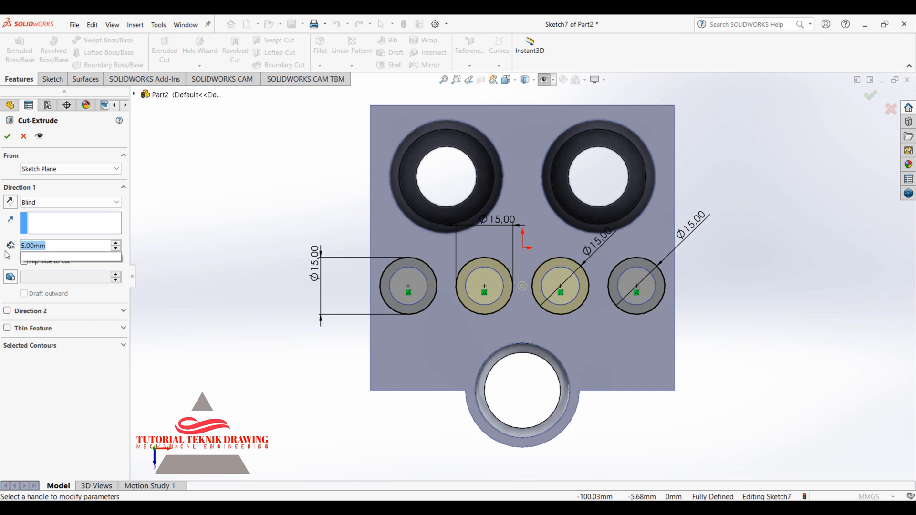
left_click(10, 135)
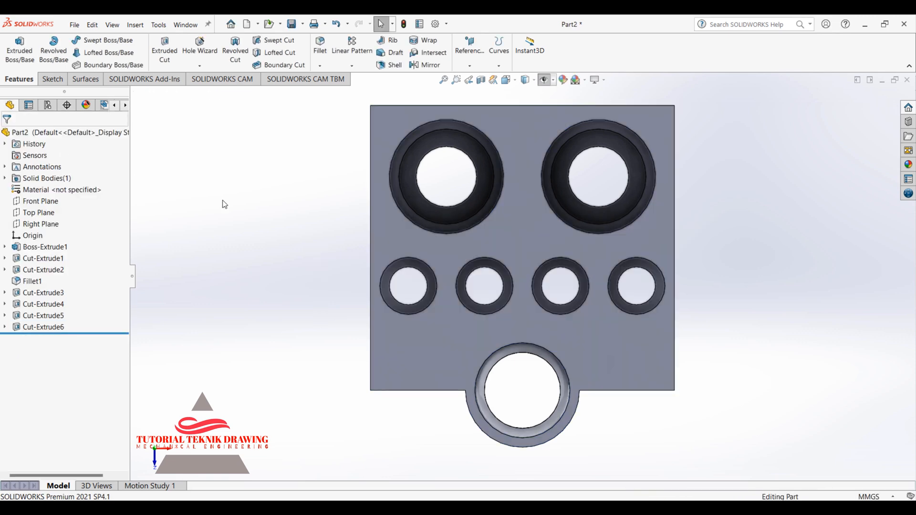
Step: Rotate the model to examine the four small counterbored holes and compare them with the reference drawing
right_click(711, 200)
left_click(738, 244)
left_click_drag(737, 243, 559, 303)
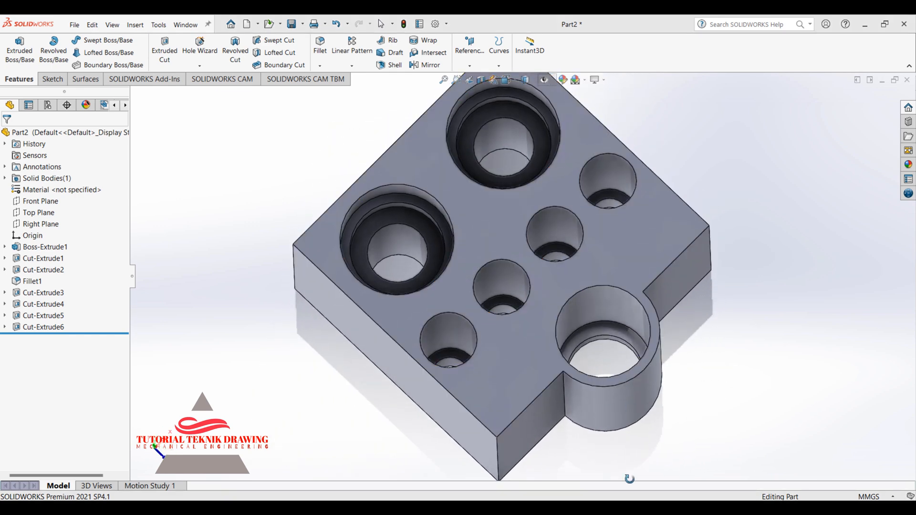
key("alt+Tab")
left_click_drag(766, 315, 712, 308)
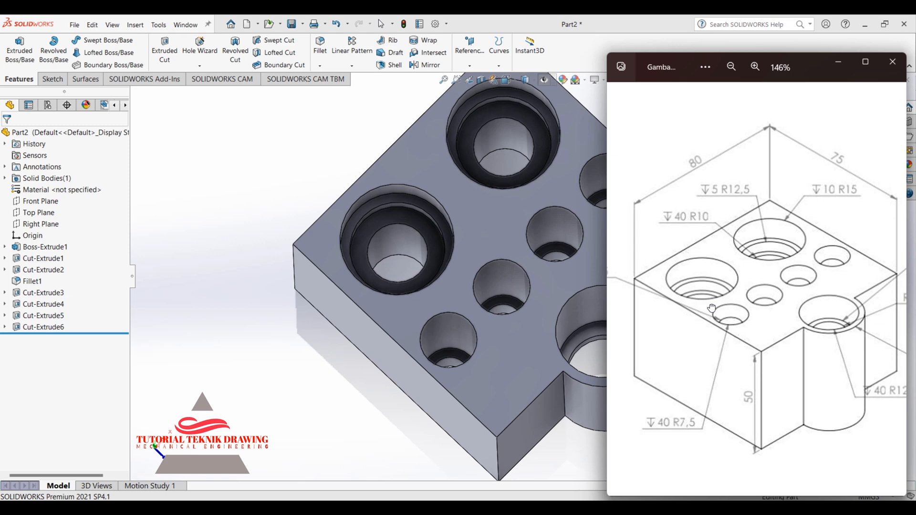
Step: Put the reference drawing away and show the block in the isometric view
left_click(839, 62)
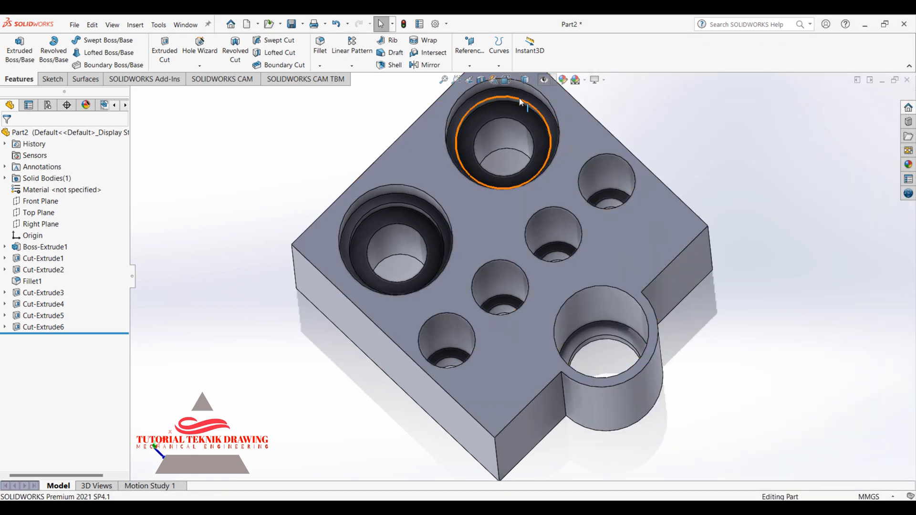
left_click(515, 82)
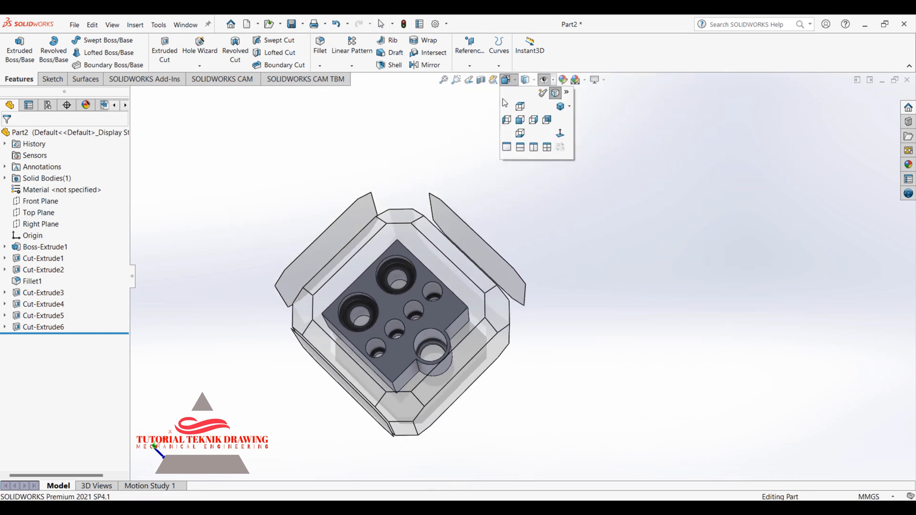
left_click(560, 108)
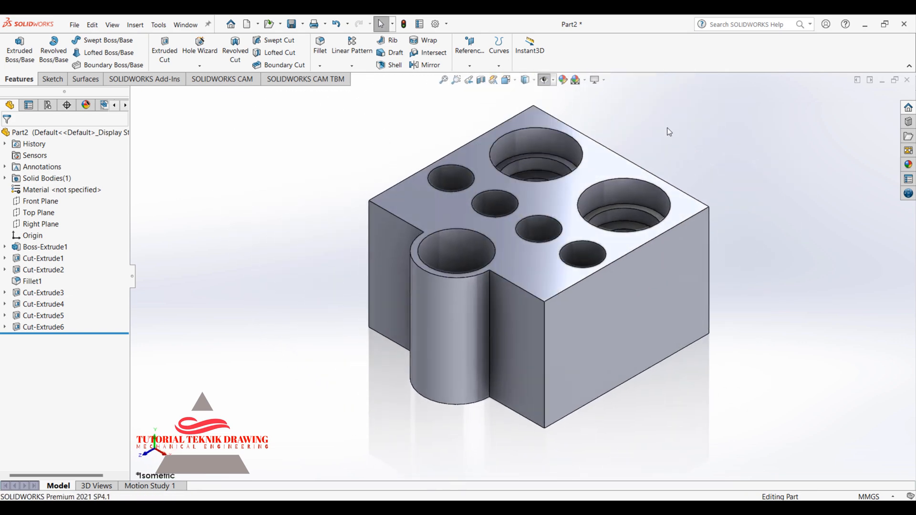
Step: Open the Appearances, Scenes, and Decals library and look through the basic scenes
left_click(910, 110)
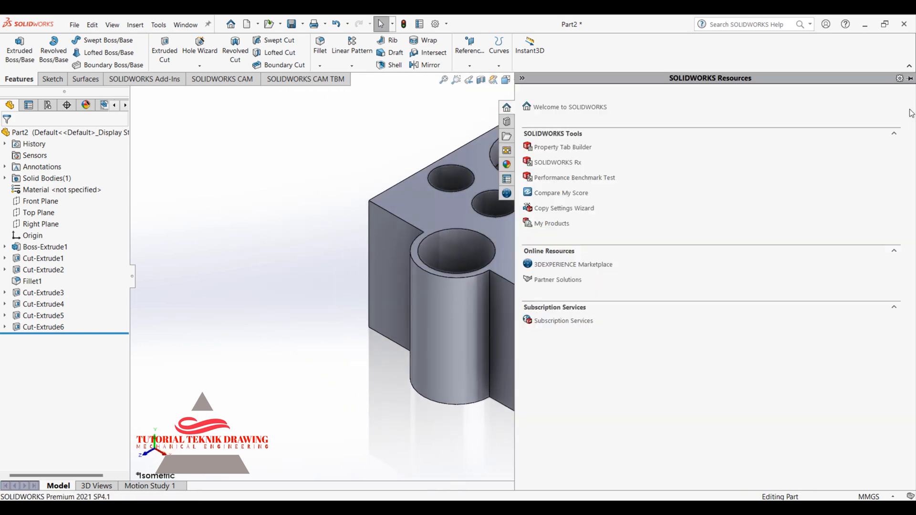
left_click(521, 79)
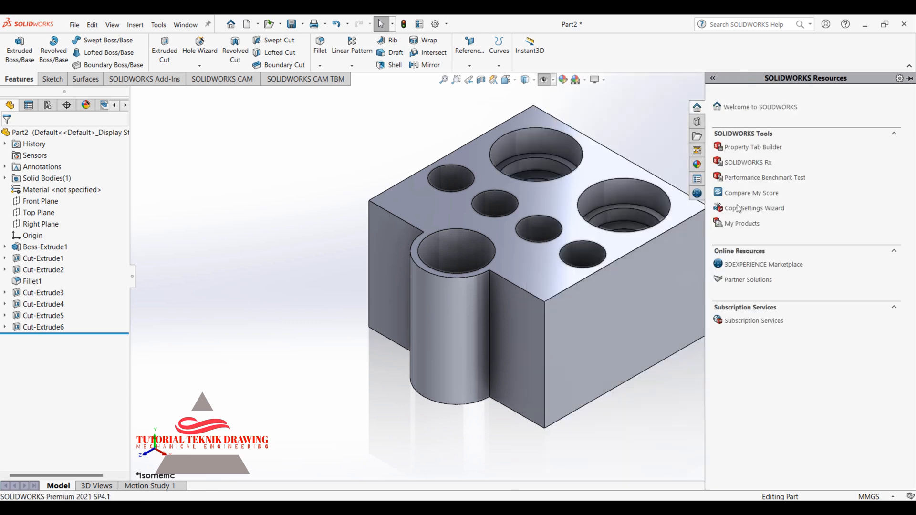
left_click(698, 165)
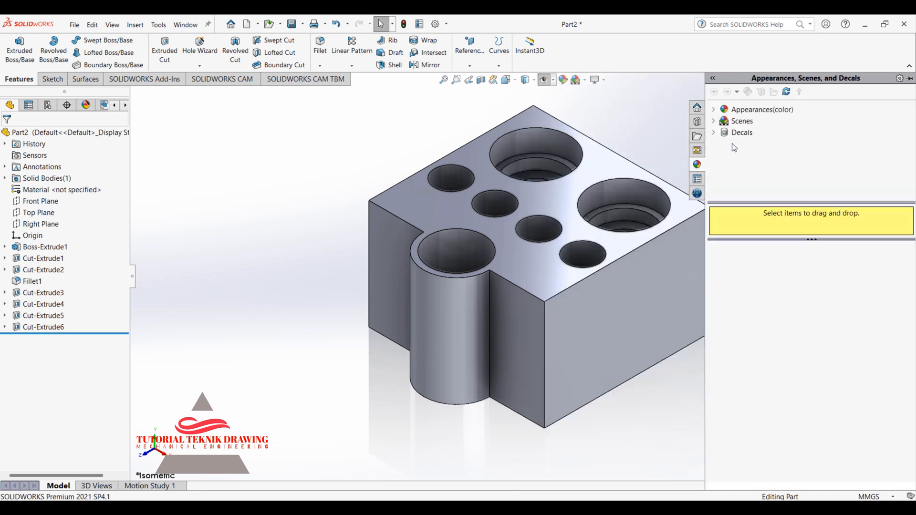
double_click(726, 122)
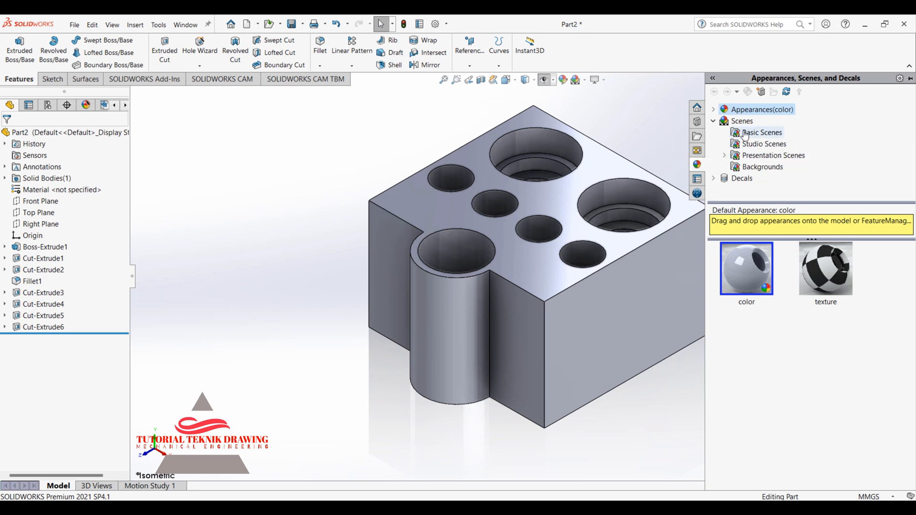
left_click(759, 132)
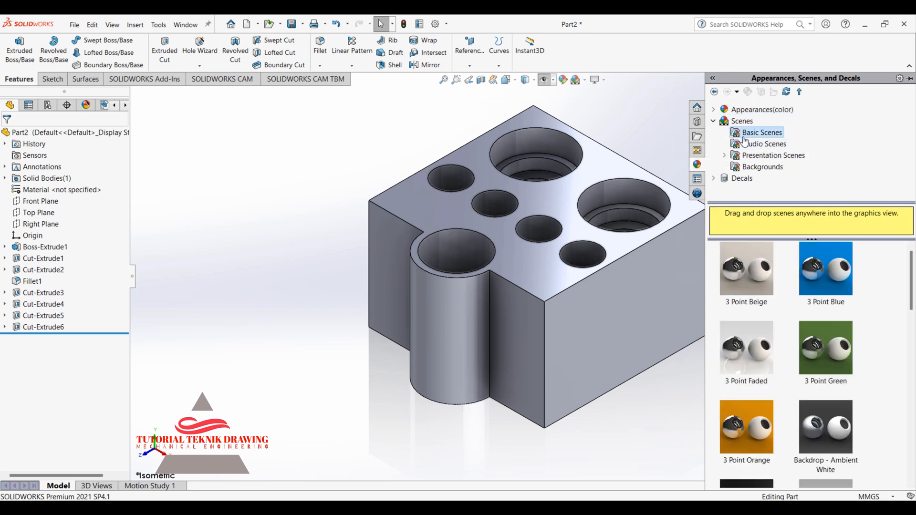
Step: Apply the polished silver metal appearance to the whole part
left_click(715, 122)
left_click(714, 111)
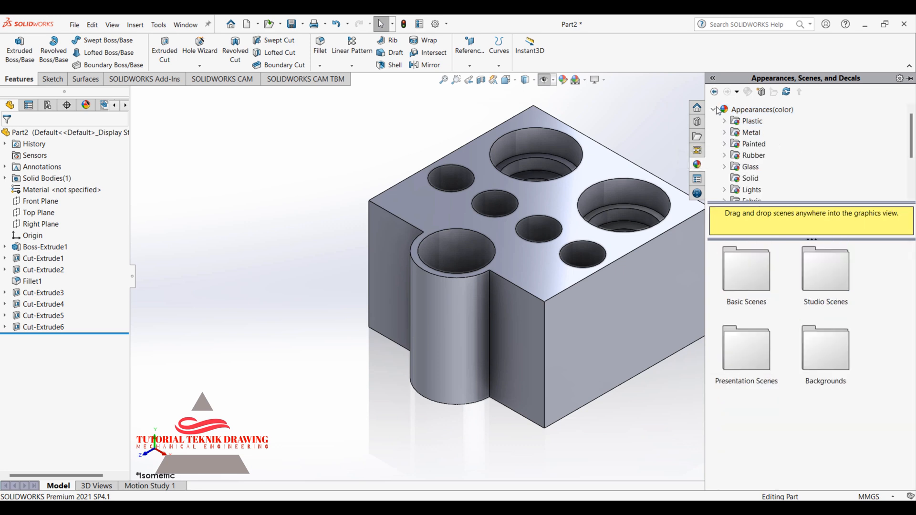
left_click(752, 125)
left_click(754, 134)
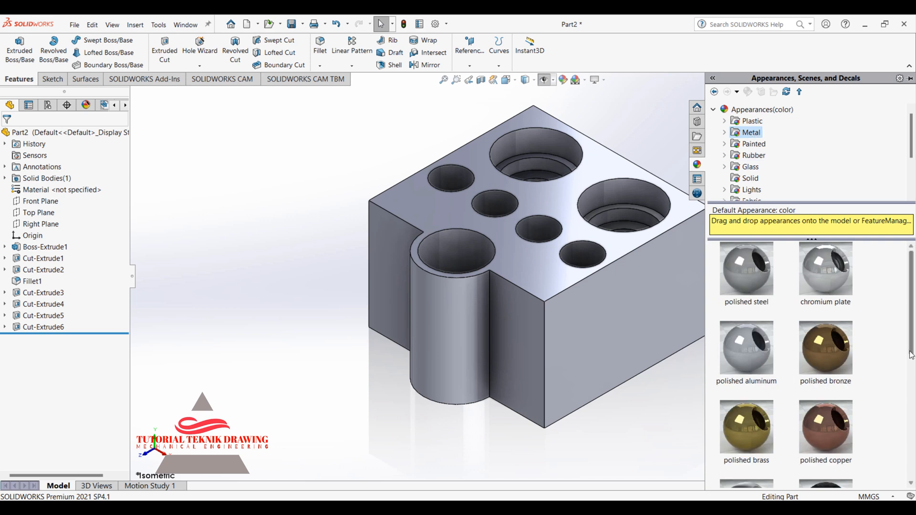
scroll(912, 310, "down", 5)
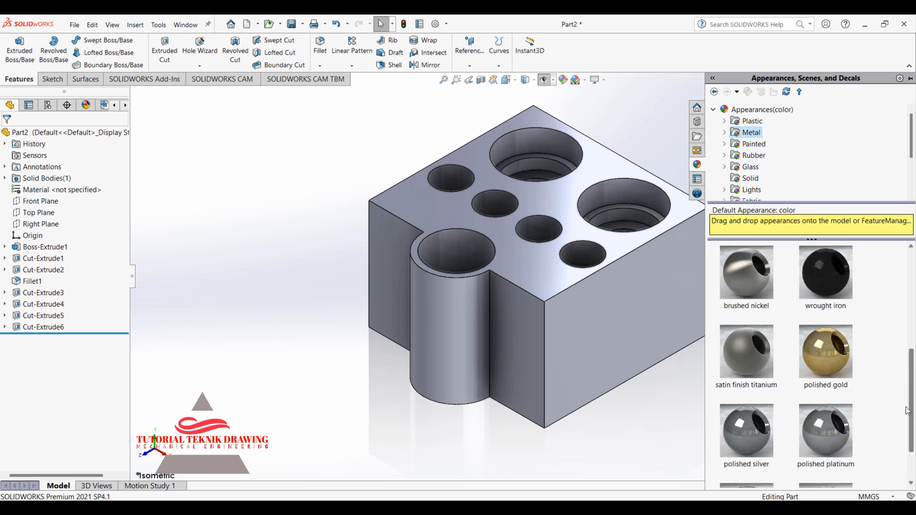
left_click(748, 420)
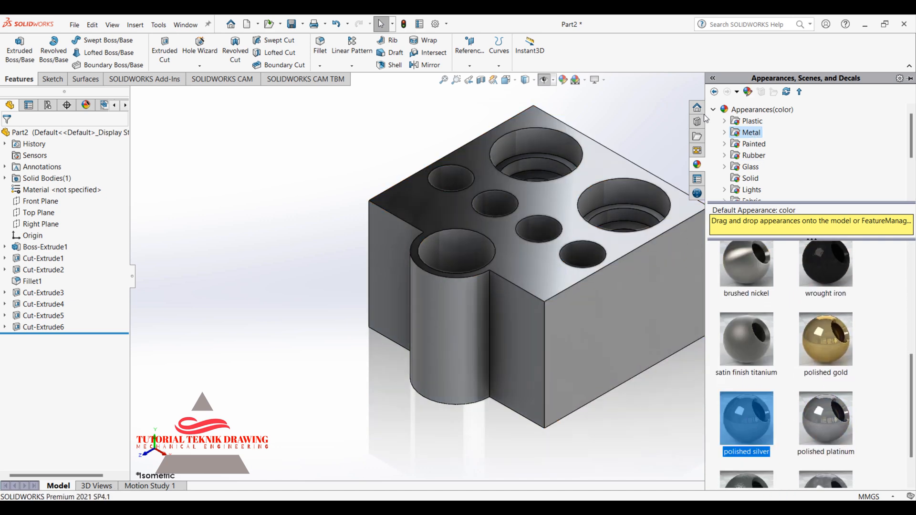
Step: Apply the Rooftop basic scene as the background of the model
left_click(713, 110)
left_click(714, 121)
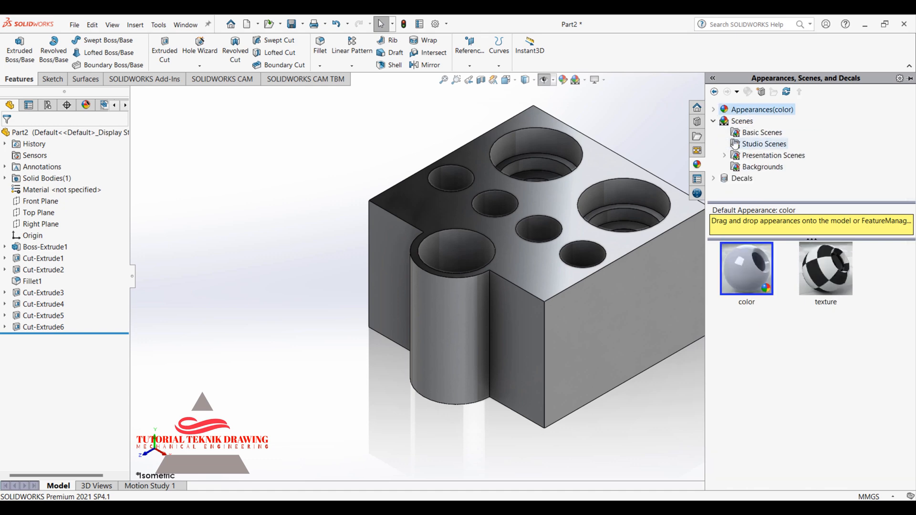
left_click(762, 133)
scroll(912, 273, "down", 5)
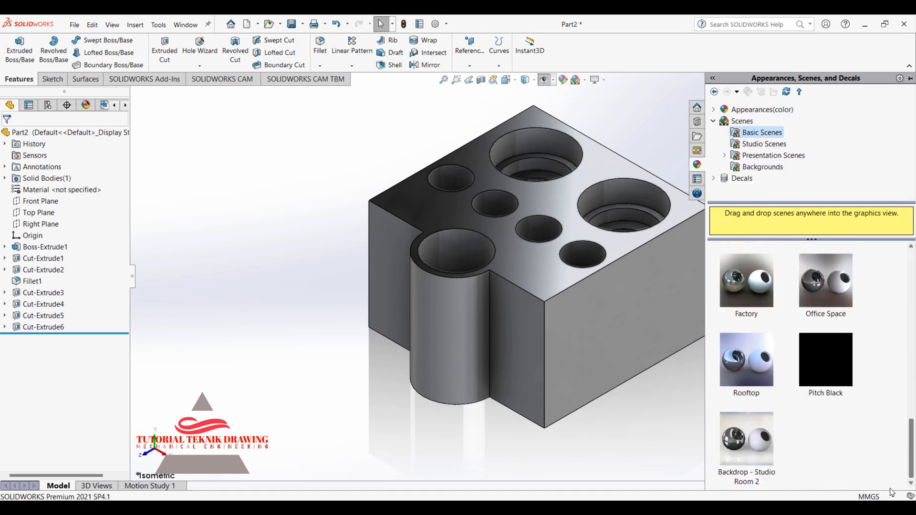
double_click(747, 361)
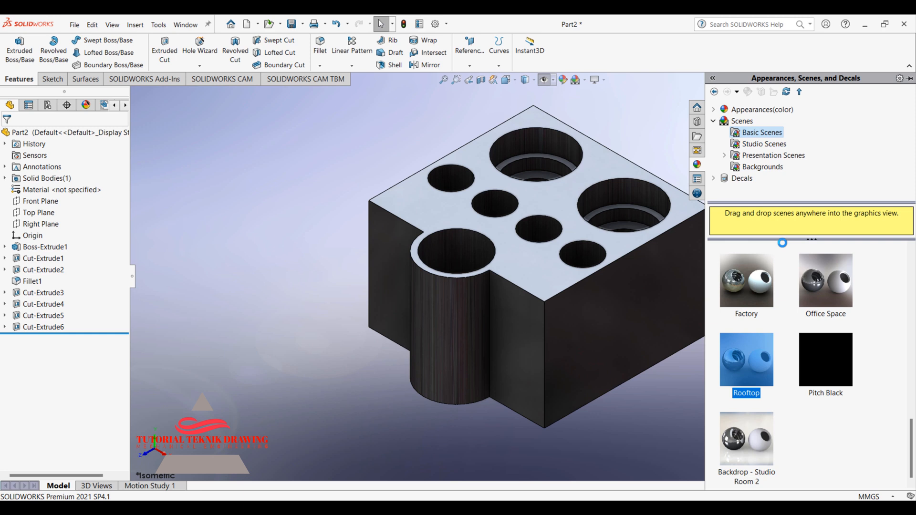
Step: Try the painted appearances candy apple red, black spray paint and aluminum powdercoat on the part
left_click(742, 121)
left_click(714, 122)
left_click(713, 110)
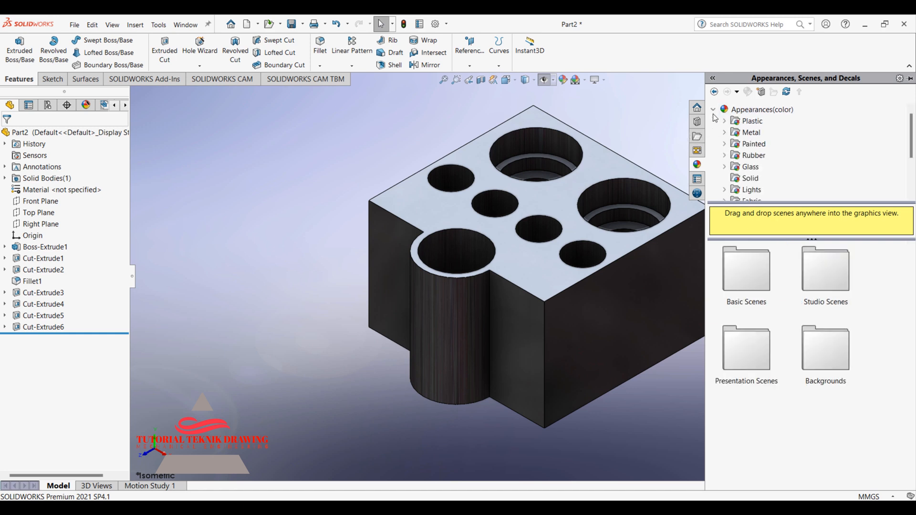
left_click(752, 144)
double_click(752, 265)
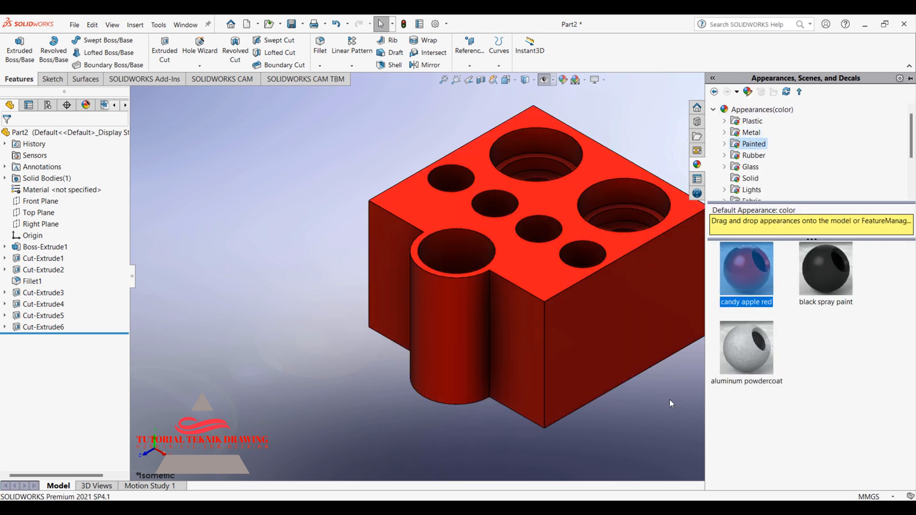
double_click(821, 283)
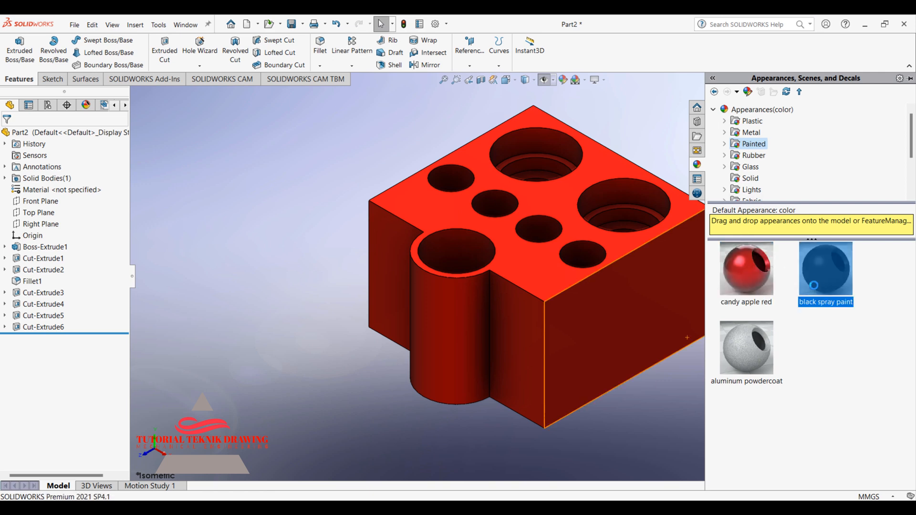
double_click(763, 349)
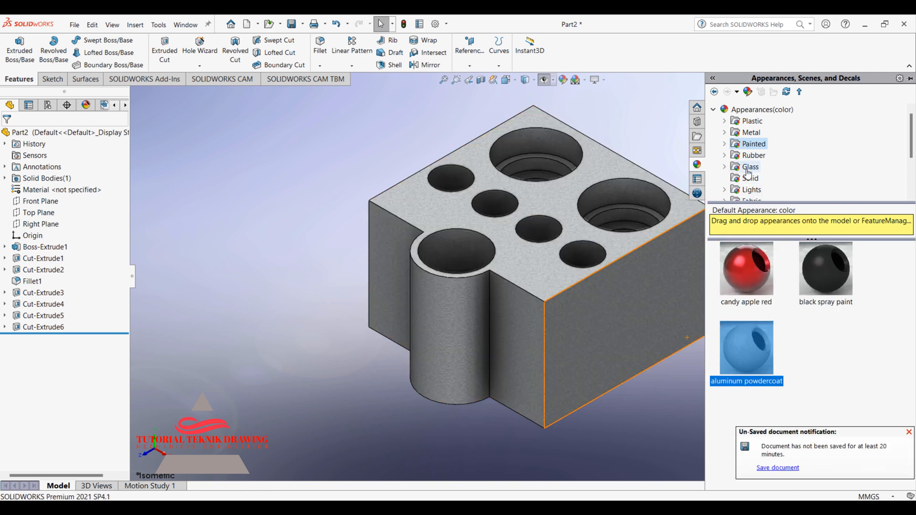
Step: Try the solid Red appearance, settle on solid Pink for the whole part, and collapse the appearance library
left_click(749, 167)
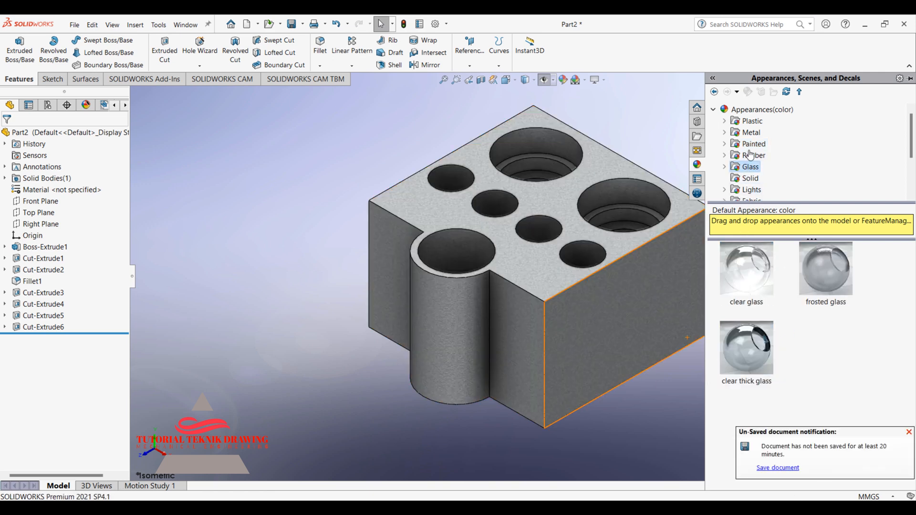
left_click(751, 155)
left_click(750, 178)
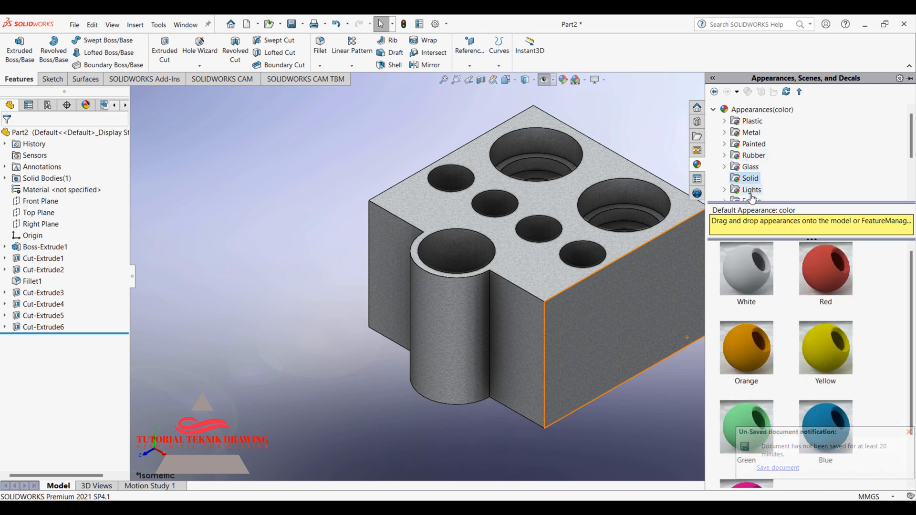
double_click(820, 274)
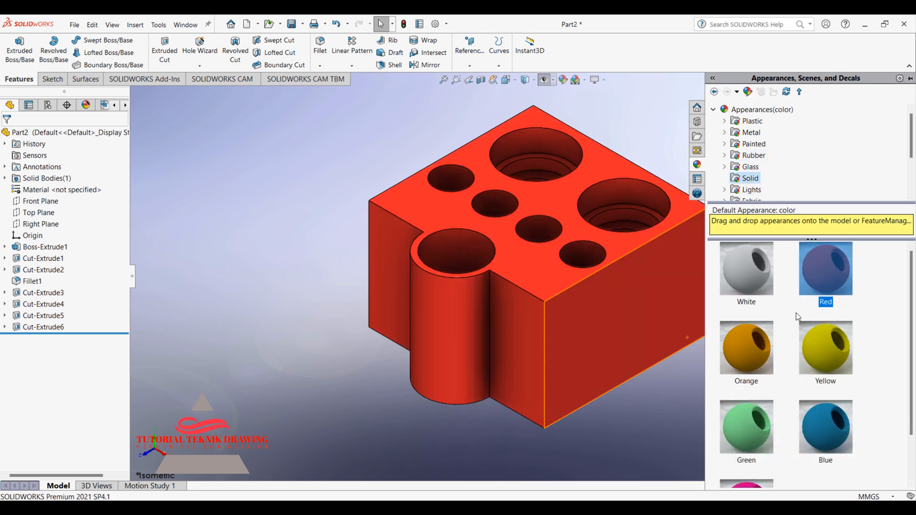
scroll(755, 482, "down", 1)
double_click(748, 459)
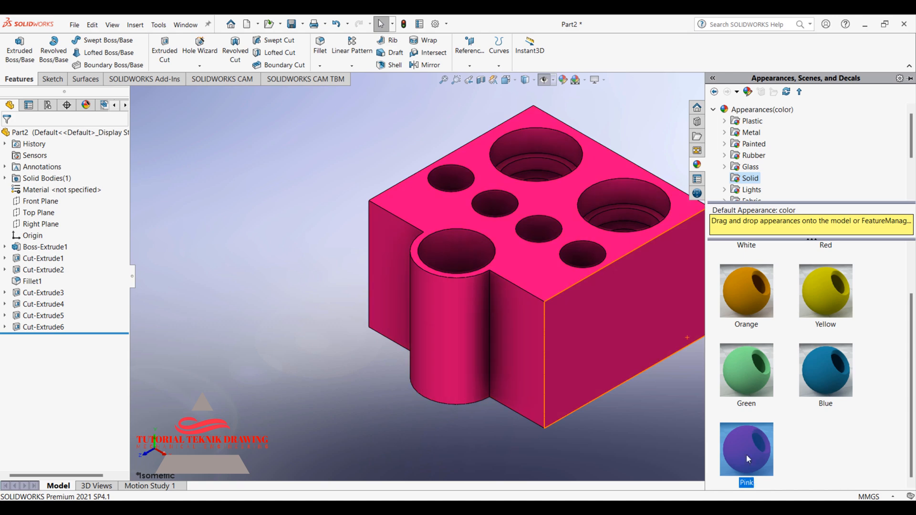
left_click(712, 79)
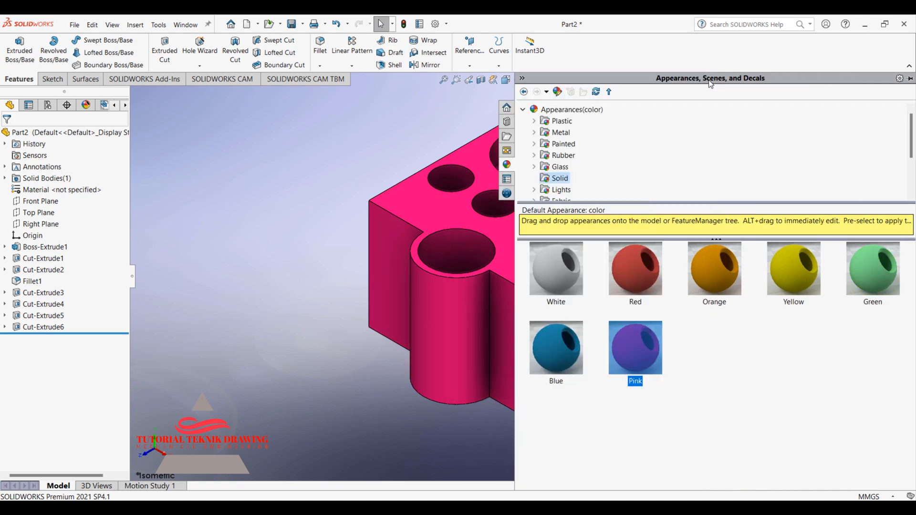
left_click(523, 79)
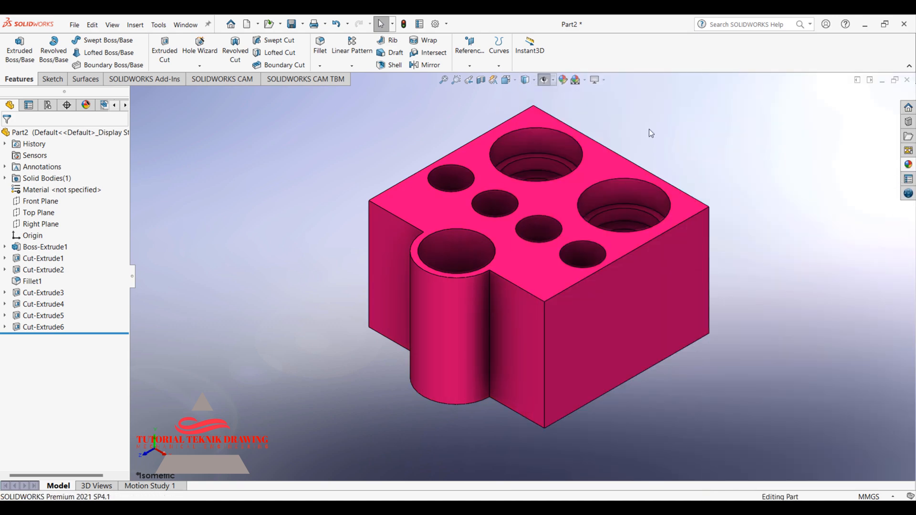
Step: Rotate the finished block to examine its holes and rounded boss, and return it to the isometric view
right_click(649, 129)
left_click(678, 173)
left_click_drag(677, 181, 646, 240)
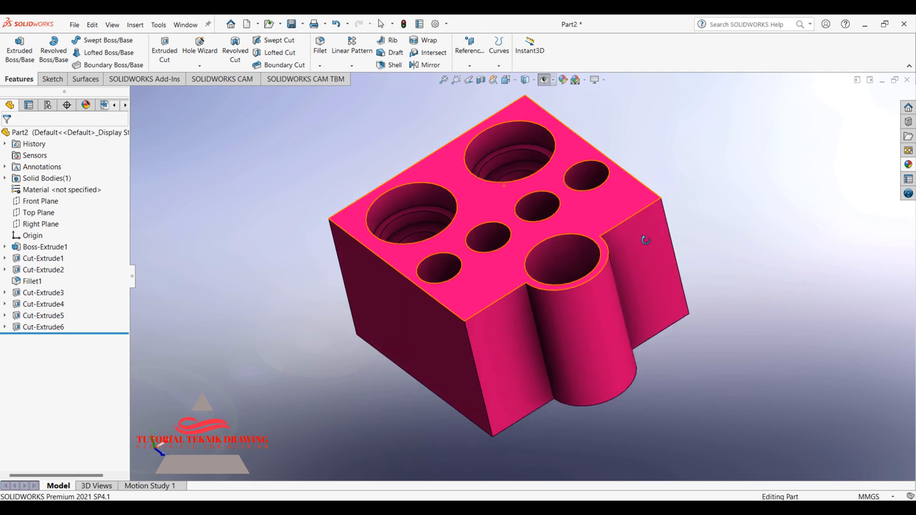
right_click(669, 146)
left_click(687, 156)
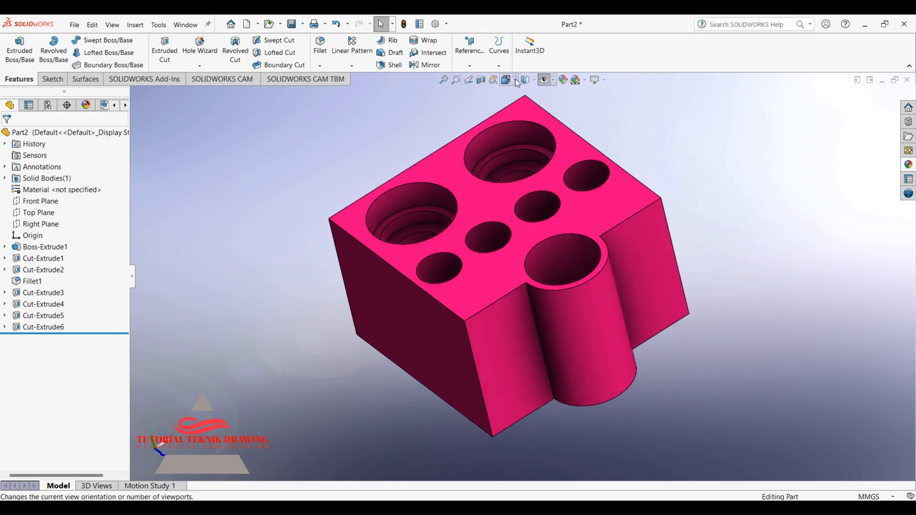
left_click(516, 80)
left_click(566, 107)
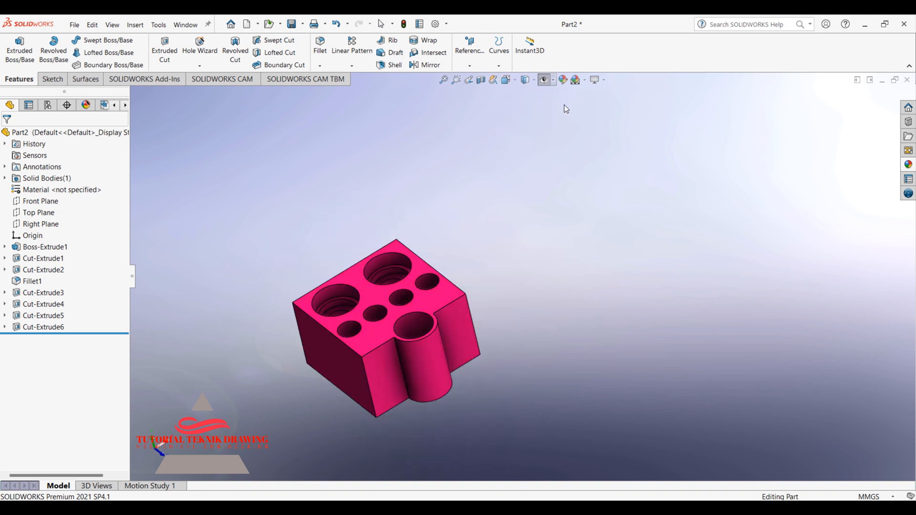